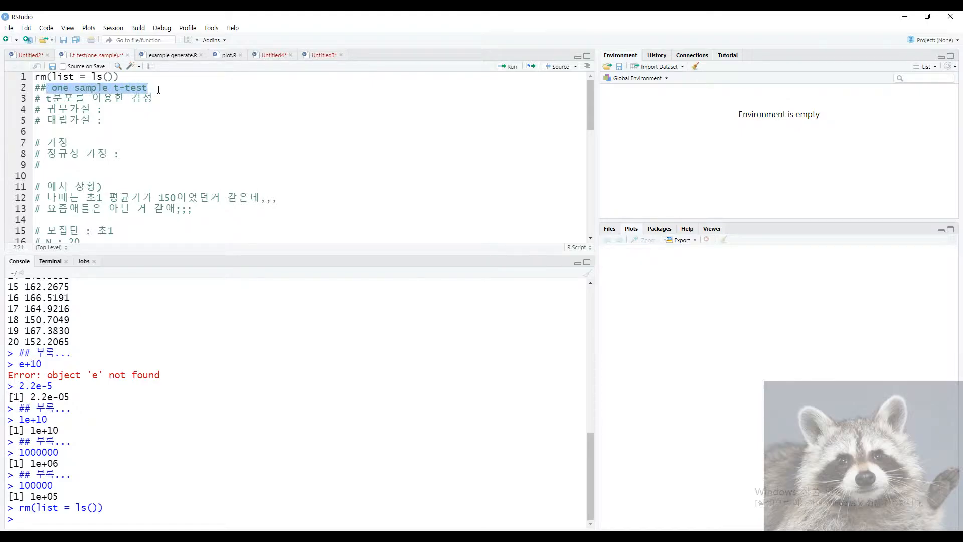
Add a '# independent' test comment under the heading, delete it, then switch to the Wikipedia t-test page.
{"action": "left_click", "coordinate": [201, 91]}
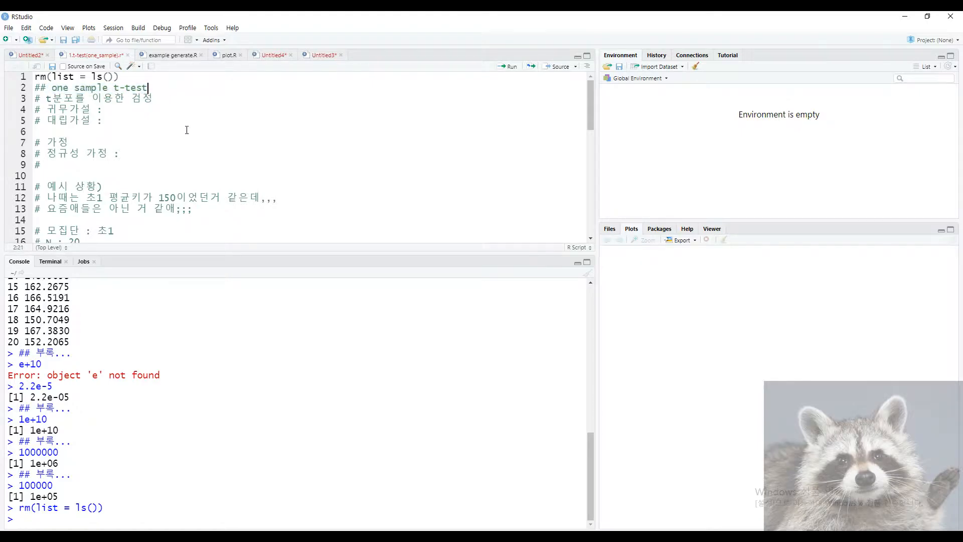
{"action": "key", "text": "Return"}
{"action": "type", "text": "#"}
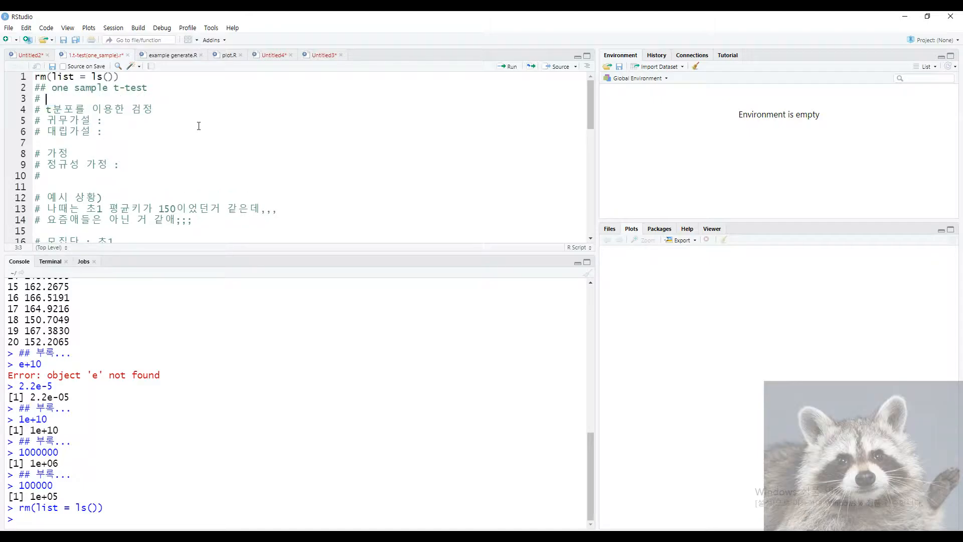
{"action": "type", "text": " ㅑndepent"}
{"action": "key", "text": "Left"}
{"action": "key", "text": "Left"}
{"action": "key", "text": "Right"}
{"action": "type", "text": "den"}
{"action": "key", "text": "BackSpace"}
{"action": "key", "text": "BackSpace"}
{"action": "key", "text": "BackSpace"}
{"action": "key", "text": "BackSpace"}
{"action": "key", "text": "BackSpace"}
{"action": "key", "text": "BackSpace"}
{"action": "key", "text": "BackSpace"}
{"action": "key", "text": "BackSpace"}
{"action": "key", "text": "BackSpace"}
{"action": "key", "text": "BackSpace"}
{"action": "key", "text": "BackSpace"}
{"action": "key", "text": "BackSpace"}
{"action": "key", "text": "BackSpace"}
{"action": "key", "text": "BackSpace"}
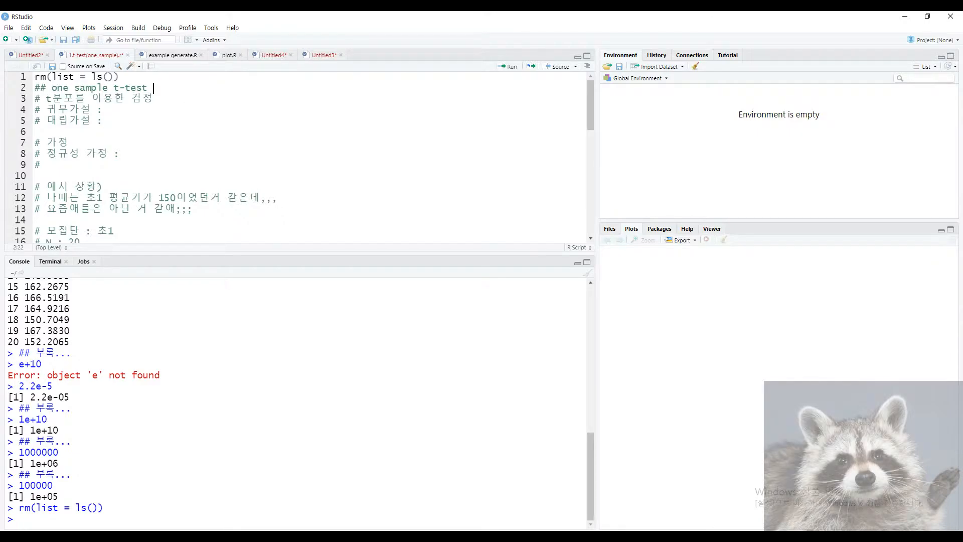
{"action": "key", "text": "alt+Tab"}
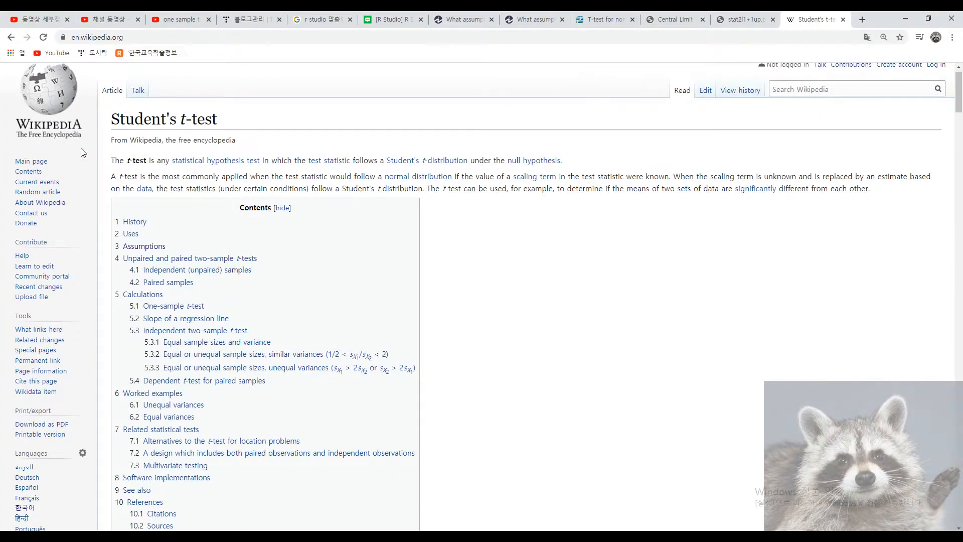
Jump to the 5.1 One-sample t-test section of the Student's t-test article.
{"action": "double_click", "coordinate": [173, 121]}
{"action": "left_click", "coordinate": [243, 128]}
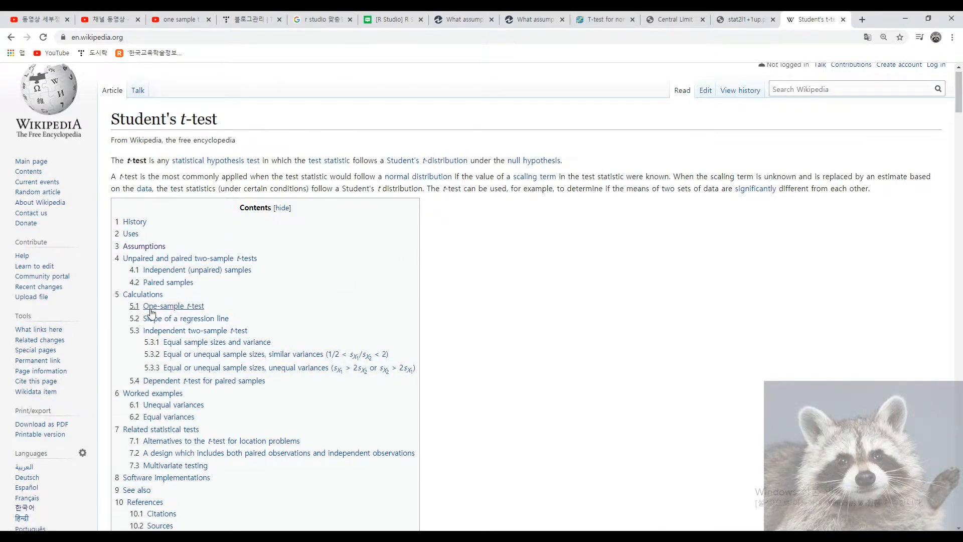
{"action": "left_click", "coordinate": [178, 307]}
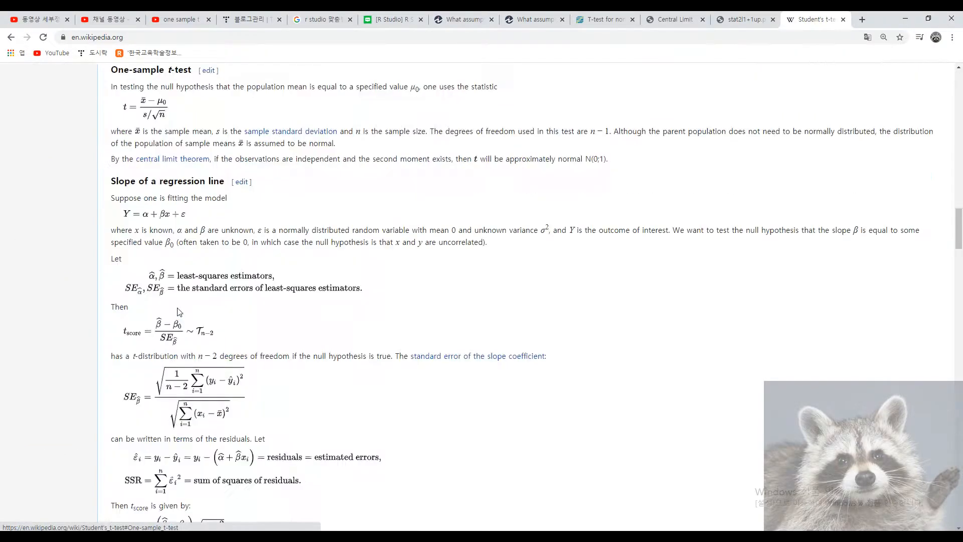
{"action": "scroll", "coordinate": [176, 390], "scroll_direction": "up", "scroll_amount": 3}
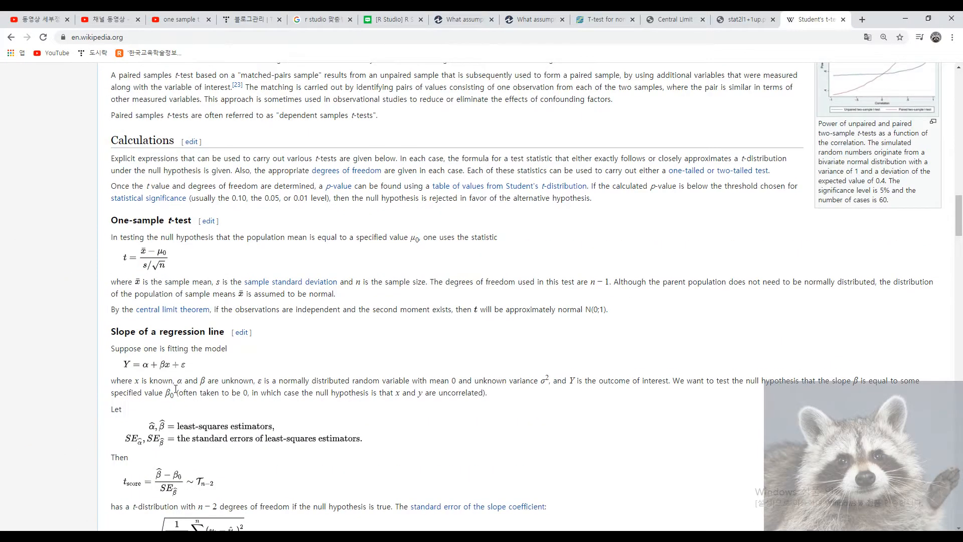
{"action": "scroll", "coordinate": [176, 390], "scroll_direction": "down", "scroll_amount": 1}
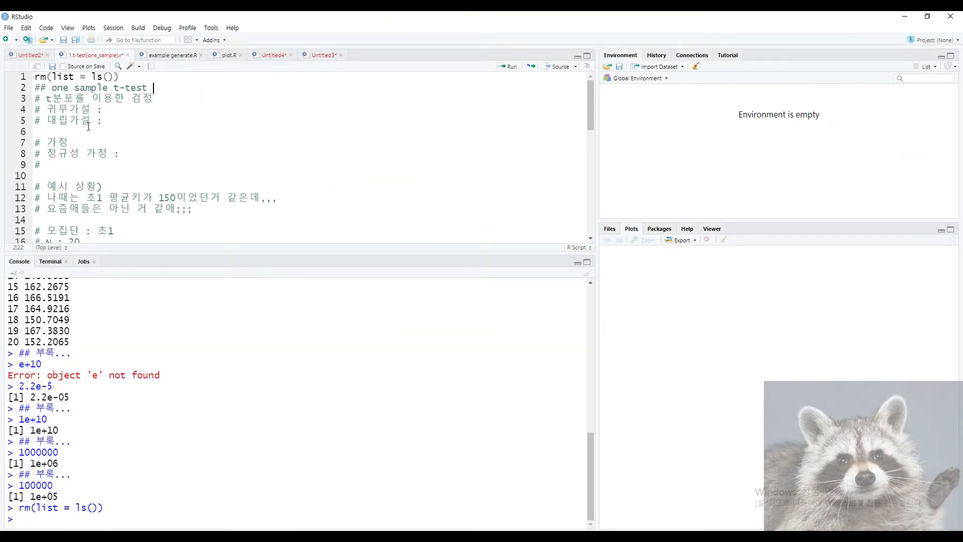
Highlight the alternative hypothesis label in the script, then minimize RStudio to reveal the article.
{"action": "left_click_drag", "start_coordinate": [107, 121], "coordinate": [44, 121]}
{"action": "left_click", "coordinate": [128, 120]}
{"action": "left_click", "coordinate": [903, 18]}
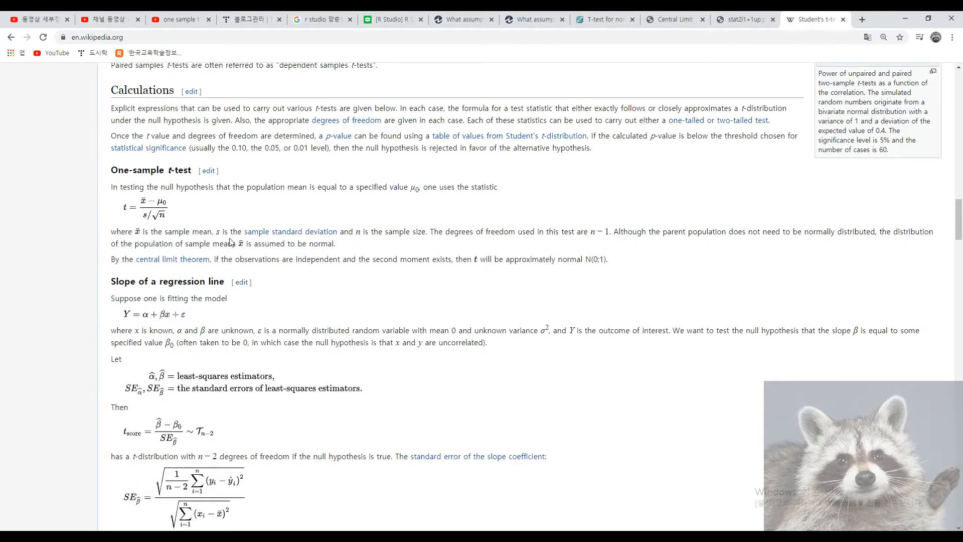
Highlight the null hypothesis, population mean and μ0 phrases in the article, then return to RStudio.
{"action": "left_click_drag", "start_coordinate": [161, 189], "coordinate": [342, 199]}
{"action": "left_click", "coordinate": [205, 214]}
{"action": "left_click", "coordinate": [225, 210]}
{"action": "left_click", "coordinate": [238, 211]}
{"action": "left_click", "coordinate": [308, 216]}
{"action": "left_click", "coordinate": [416, 205]}
{"action": "left_click", "coordinate": [321, 210]}
{"action": "key", "text": "alt+Tab"}
Write the null hypothesis as '모집단의 평균은 mu와 같다.' after the 귀무가설 label.
{"action": "left_click", "coordinate": [208, 108]}
{"action": "type", "text": "뮈"}
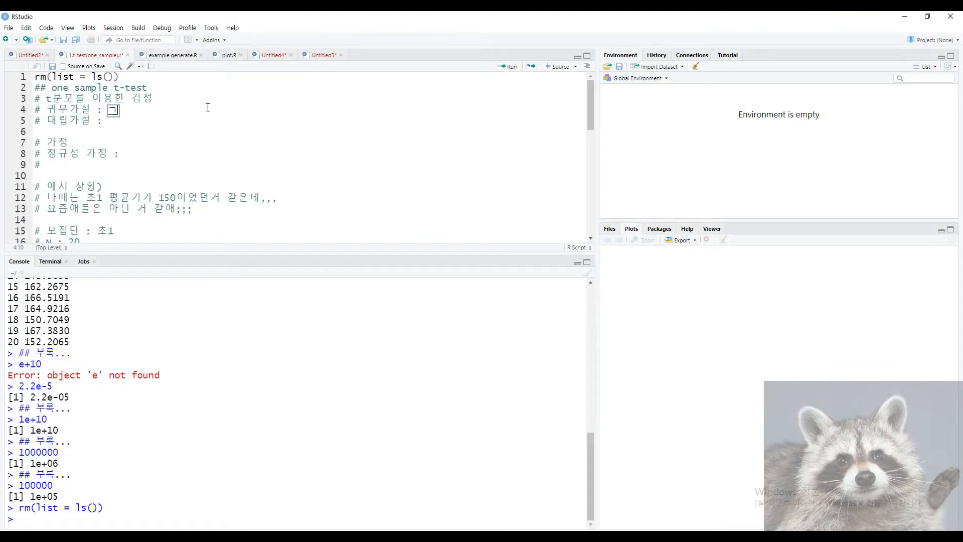
{"action": "type", "text": "모집단의 평균"}
{"action": "type", "text": "은 mu0오"}
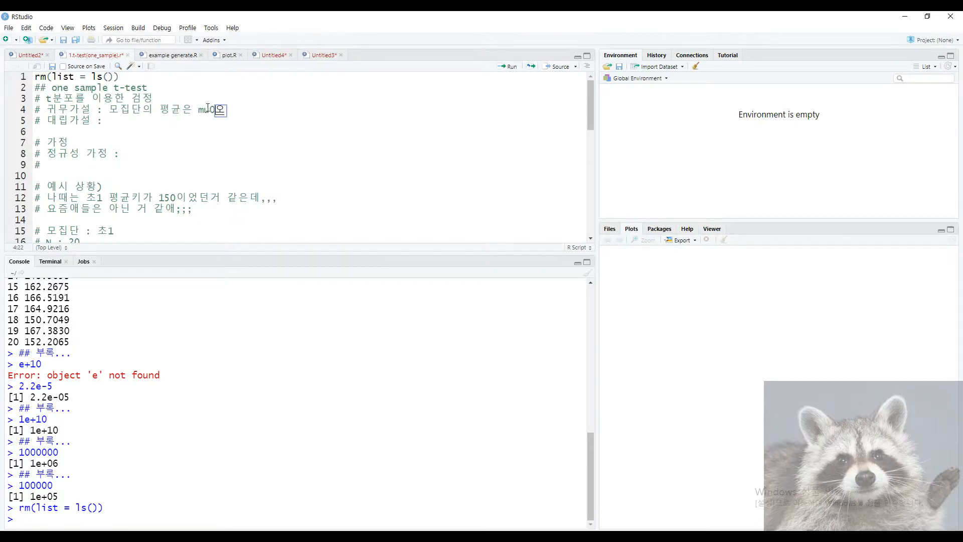
{"action": "key", "text": "BackSpace"}
{"action": "type", "text": "와 같다."}
Copy the statement to the alternative hypothesis line and change it to '모집단의 평균은 mu가 아니다.'.
{"action": "left_click", "coordinate": [115, 113]}
{"action": "left_click_drag", "start_coordinate": [120, 112], "coordinate": [160, 99]}
{"action": "left_click_drag", "start_coordinate": [262, 110], "coordinate": [110, 110]}
{"action": "key", "text": "ctrl+c"}
{"action": "key", "text": "Down"}
{"action": "key", "text": "ctrl+v"}
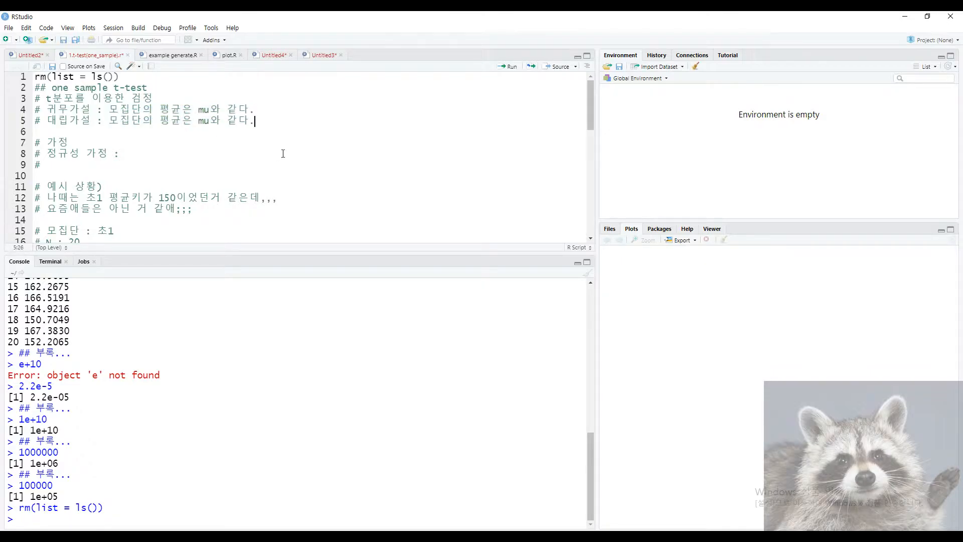
{"action": "key", "text": "BackSpace"}
{"action": "key", "text": "BackSpace"}
{"action": "key", "text": "BackSpace"}
{"action": "key", "text": "BackSpace"}
{"action": "type", "text": "ㄱ"}
{"action": "type", "text": "가 아"}
{"action": "type", "text": "니다."}
{"action": "key", "text": "shift+Left"}
{"action": "key", "text": "shift+Left"}
{"action": "key", "text": "shift+Left"}
{"action": "key", "text": "shift+Left"}
{"action": "key", "text": "shift+Left"}
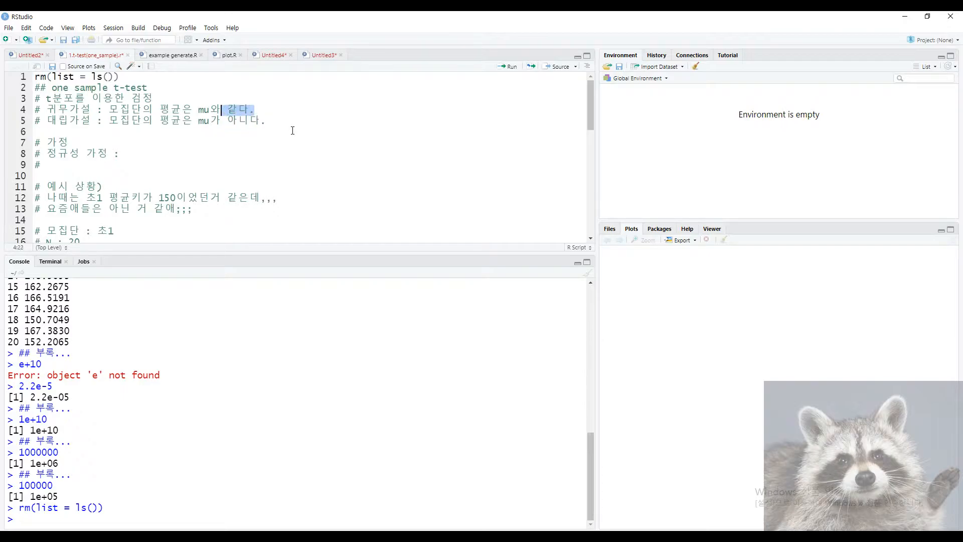
{"action": "type", "text": "다."}
Add a note under 가정: '# 어떤 분석을 하려면 그 분석을 하기위해 필요한 조건!!'.
{"action": "key", "text": "Return"}
{"action": "type", "text": "# 어떤 분석"}
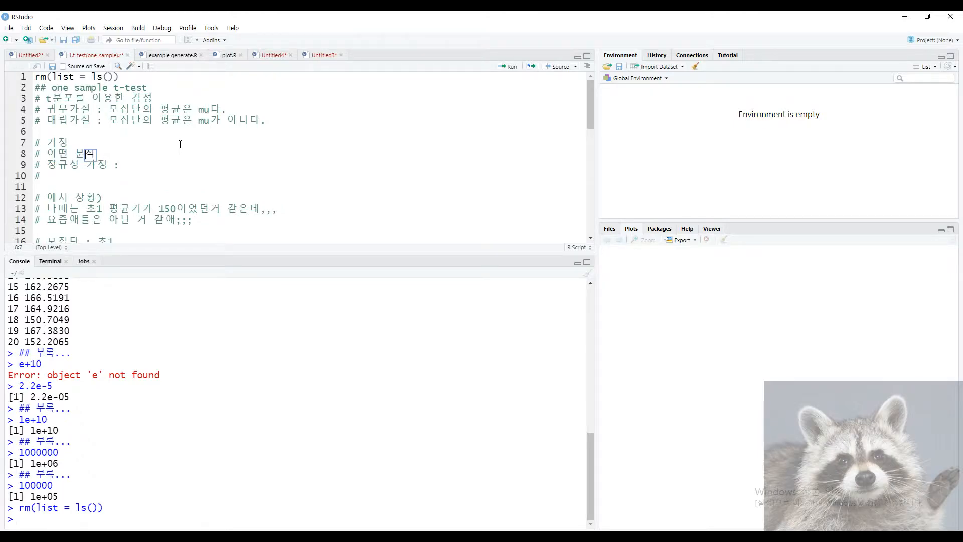
{"action": "type", "text": "을 하려면 그 분석을 하기위해"}
{"action": "key", "text": "BackSpace"}
{"action": "type", "text": "한"}
{"action": "key", "text": "BackSpace"}
{"action": "key", "text": "BackSpace"}
{"action": "key", "text": "BackSpace"}
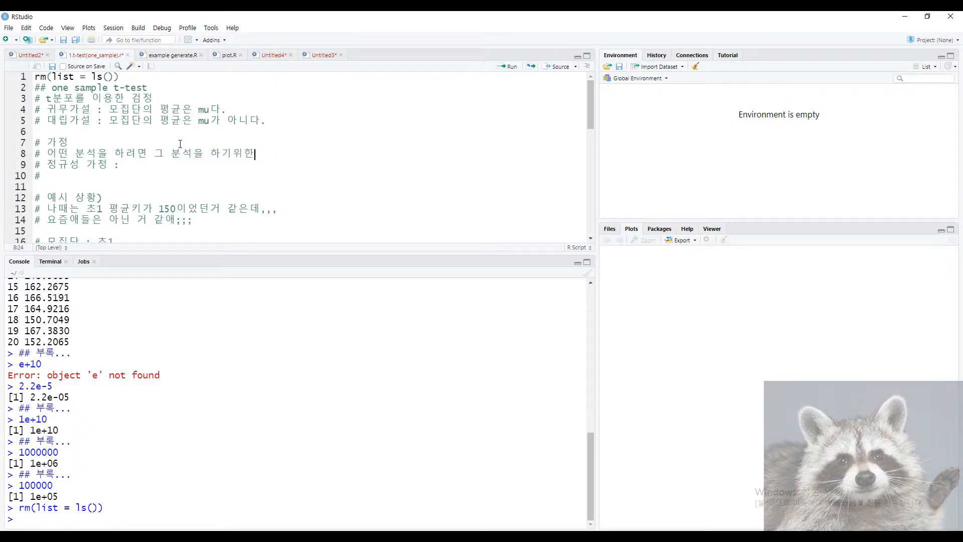
{"action": "type", "text": "위해 필요한 조건!!"}
Delete the temporary explanatory note on line 8, leaving the 정규성 가정 line.
{"action": "left_click_drag", "start_coordinate": [50, 159], "coordinate": [162, 165]}
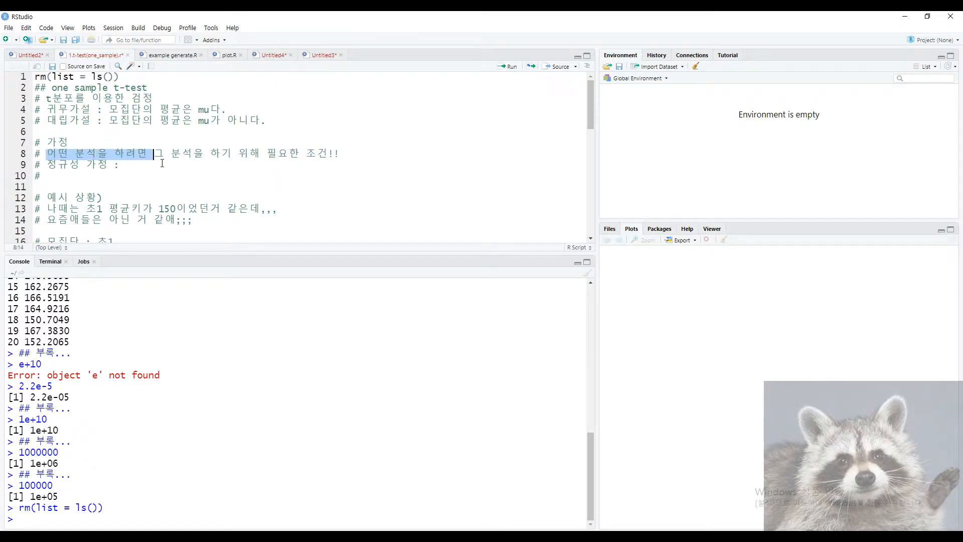
{"action": "left_click", "coordinate": [154, 156]}
{"action": "left_click", "coordinate": [355, 155]}
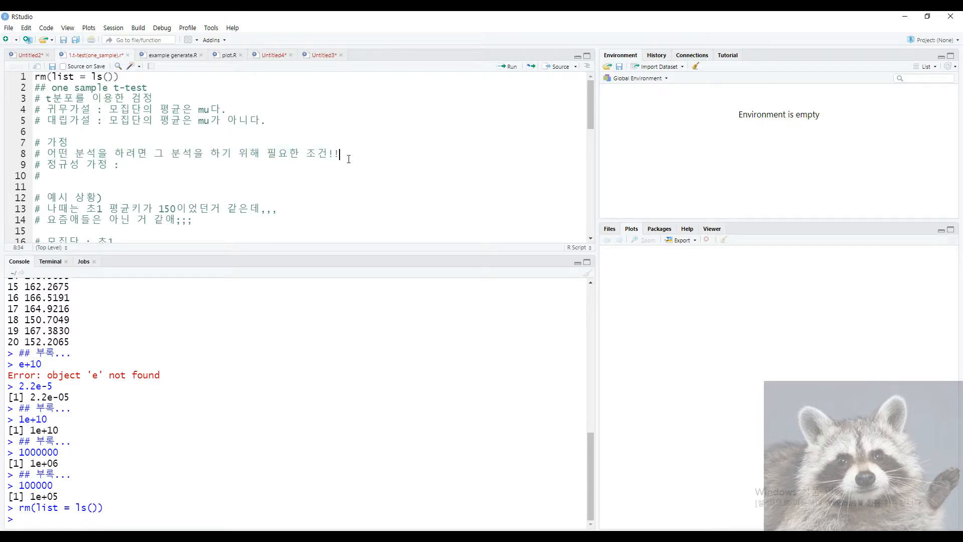
{"action": "left_click", "coordinate": [65, 143]}
{"action": "left_click_drag", "start_coordinate": [35, 155], "coordinate": [121, 155]}
{"action": "key", "text": "BackSpace"}
{"action": "key", "text": "BackSpace"}
{"action": "left_click", "coordinate": [122, 155]}
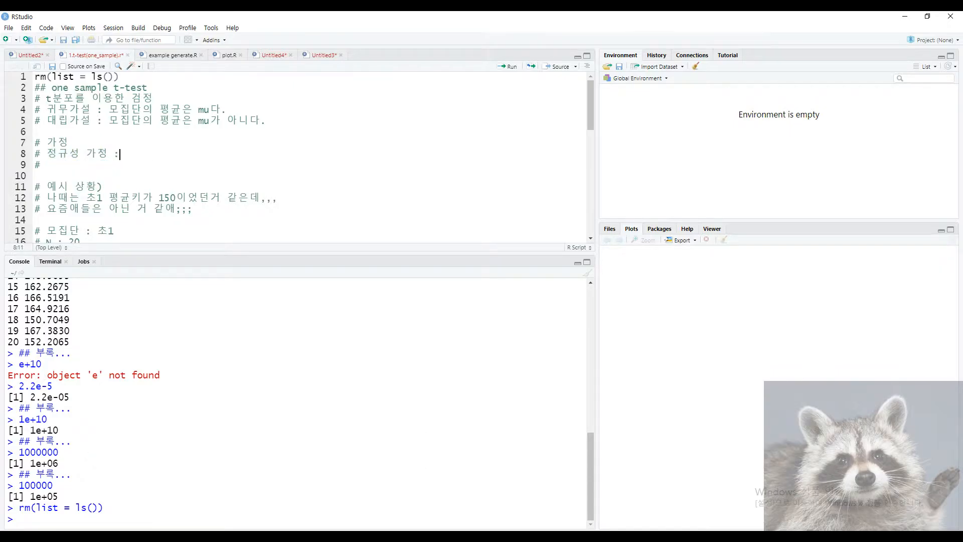
{"action": "left_click", "coordinate": [394, 483]}
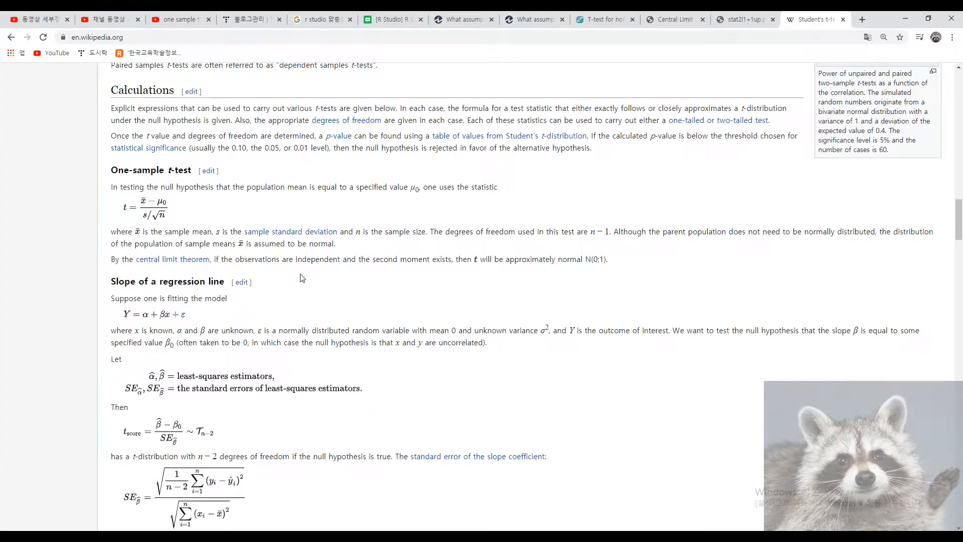
{"action": "scroll", "coordinate": [303, 283], "scroll_direction": "up", "scroll_amount": 20}
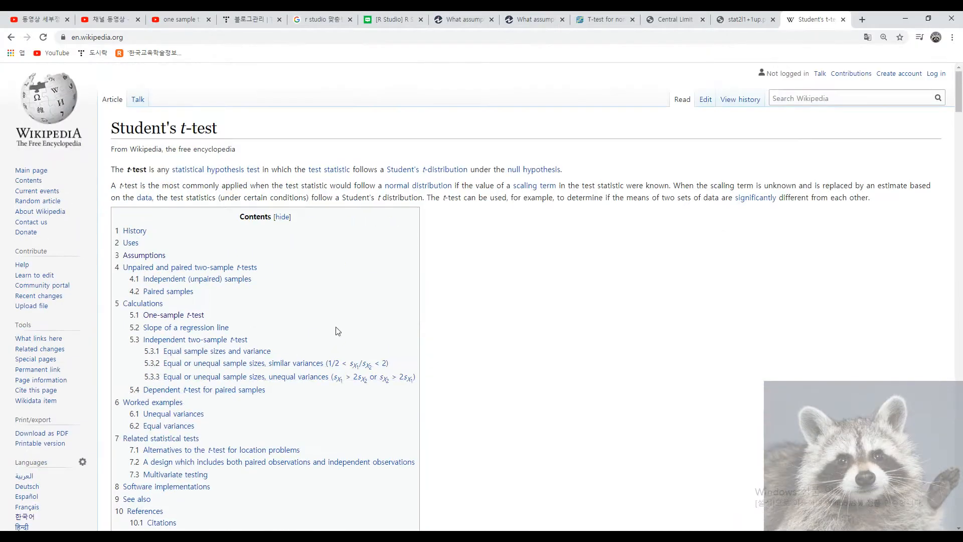
{"action": "left_click", "coordinate": [153, 257]}
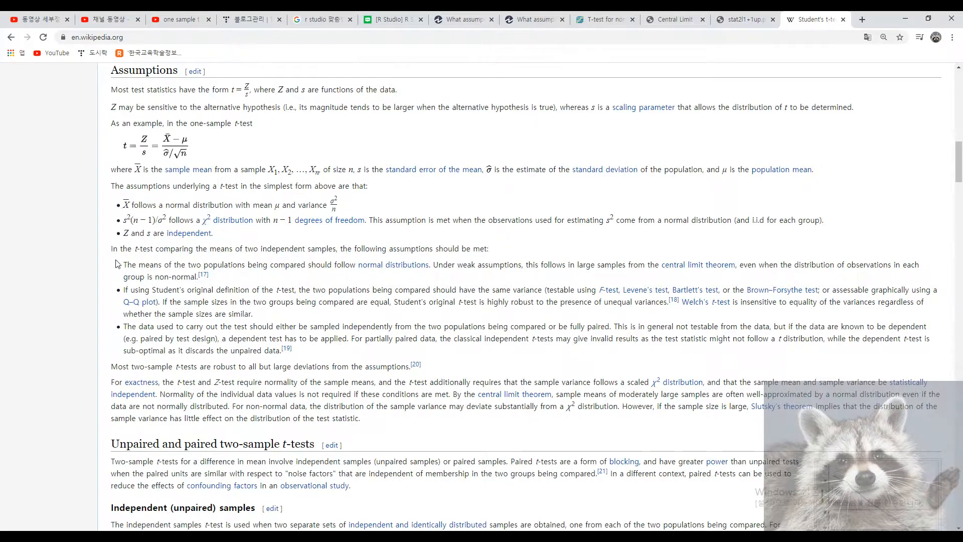
{"action": "left_click_drag", "start_coordinate": [112, 248], "coordinate": [511, 358]}
{"action": "left_click", "coordinate": [157, 257]}
{"action": "left_click", "coordinate": [317, 262]}
{"action": "left_click", "coordinate": [124, 262]}
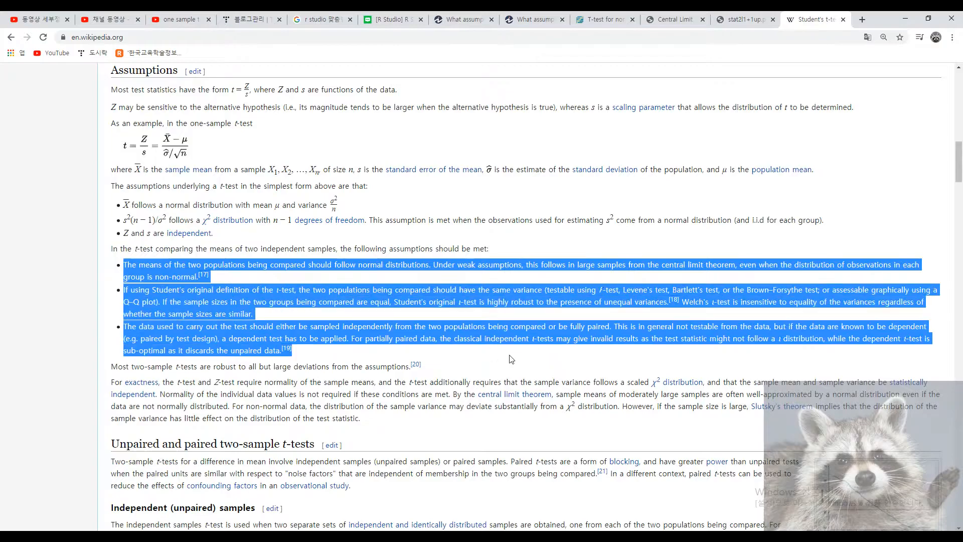
{"action": "left_click_drag", "start_coordinate": [124, 205], "coordinate": [286, 240]}
{"action": "left_click", "coordinate": [286, 240]}
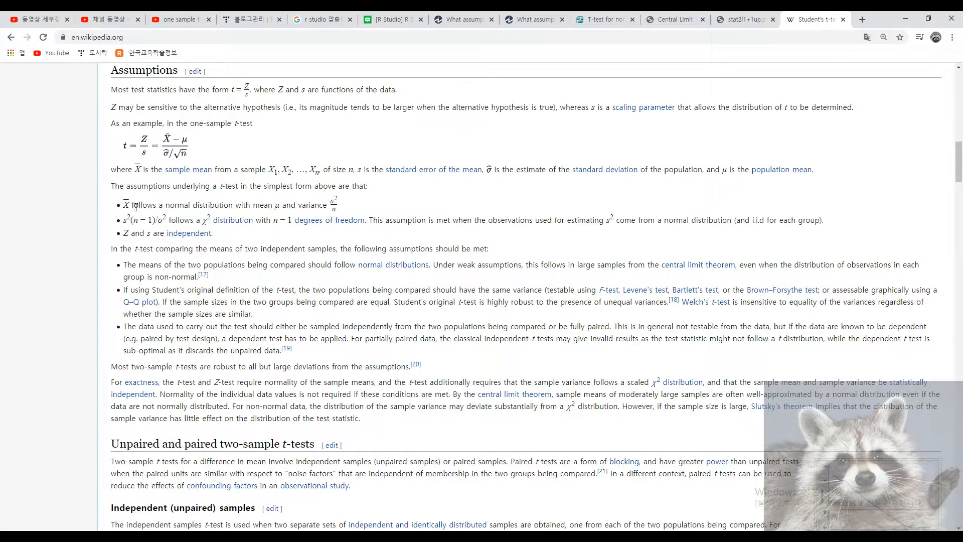
{"action": "left_click_drag", "start_coordinate": [131, 205], "coordinate": [282, 208]}
{"action": "left_click", "coordinate": [278, 218]}
{"action": "left_click_drag", "start_coordinate": [122, 221], "coordinate": [430, 230]}
{"action": "left_click", "coordinate": [429, 230]}
{"action": "left_click_drag", "start_coordinate": [474, 222], "coordinate": [718, 221]}
{"action": "left_click", "coordinate": [651, 233]}
{"action": "left_click", "coordinate": [683, 245]}
{"action": "left_click_drag", "start_coordinate": [271, 236], "coordinate": [117, 185]}
{"action": "left_click", "coordinate": [310, 163]}
{"action": "left_click", "coordinate": [905, 19]}
Type '데이터가 정규성을 따른다.' after the 정규성 가정 label on line 8.
{"action": "key", "text": "Down"}
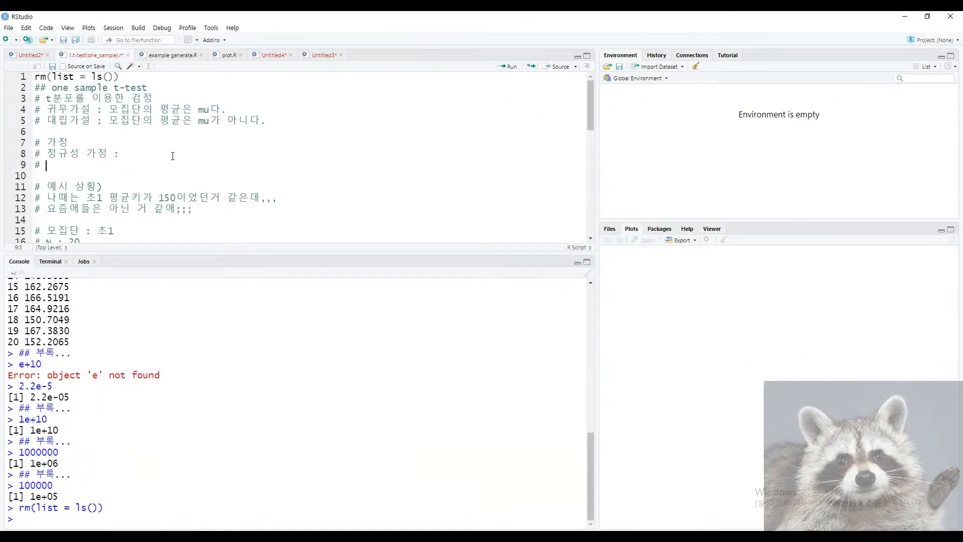
{"action": "left_click", "coordinate": [172, 156]}
{"action": "type", "text": "모"}
{"action": "key", "text": "BackSpace"}
{"action": "key", "text": "BackSpace"}
{"action": "key", "text": "BackSpace"}
{"action": "left_click_drag", "start_coordinate": [46, 155], "coordinate": [114, 155]}
{"action": "left_click", "coordinate": [164, 153]}
{"action": "type", "text": "데이터가 정규성을 따른다."}
Extend the normality comment with '= 데이터의 분포가 정규분포 형태다.'.
{"action": "key", "text": "Down"}
{"action": "type", "text": "ㄷㅡㅇ분산"}
{"action": "key", "text": "BackSpace"}
{"action": "key", "text": "BackSpace"}
{"action": "key", "text": "BackSpace"}
{"action": "key", "text": "BackSpace"}
{"action": "key", "text": "BackSpace"}
{"action": "key", "text": "End"}
{"action": "key", "text": "BackSpace"}
{"action": "type", "text": "= 데이터가 정규부"}
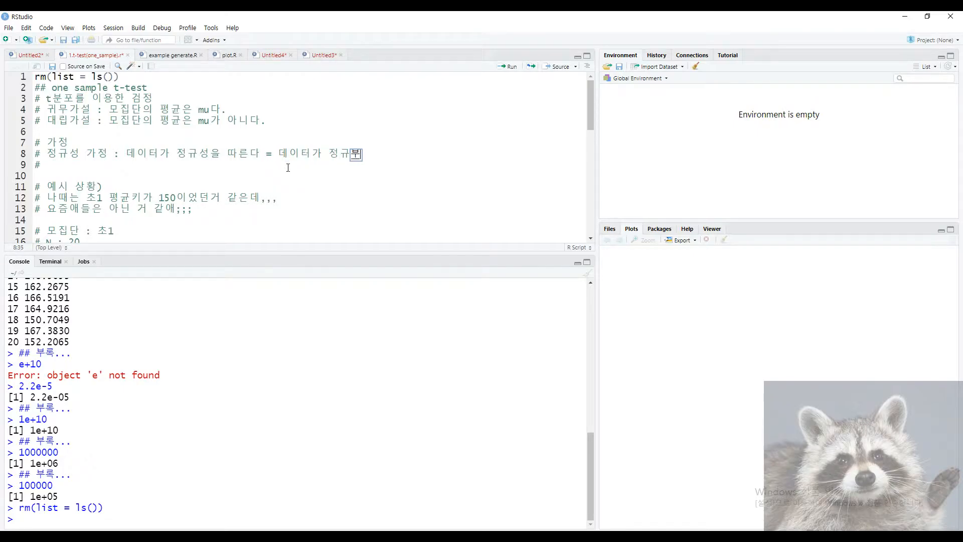
{"action": "type", "text": "포"}
{"action": "key", "text": "BackSpace"}
{"action": "key", "text": "BackSpace"}
{"action": "key", "text": "BackSpace"}
{"action": "key", "text": "BackSpace"}
{"action": "key", "text": "BackSpace"}
{"action": "key", "text": "BackSpace"}
{"action": "type", "text": "의 분ㅍ"}
{"action": "type", "text": "정규분포 형태다."}
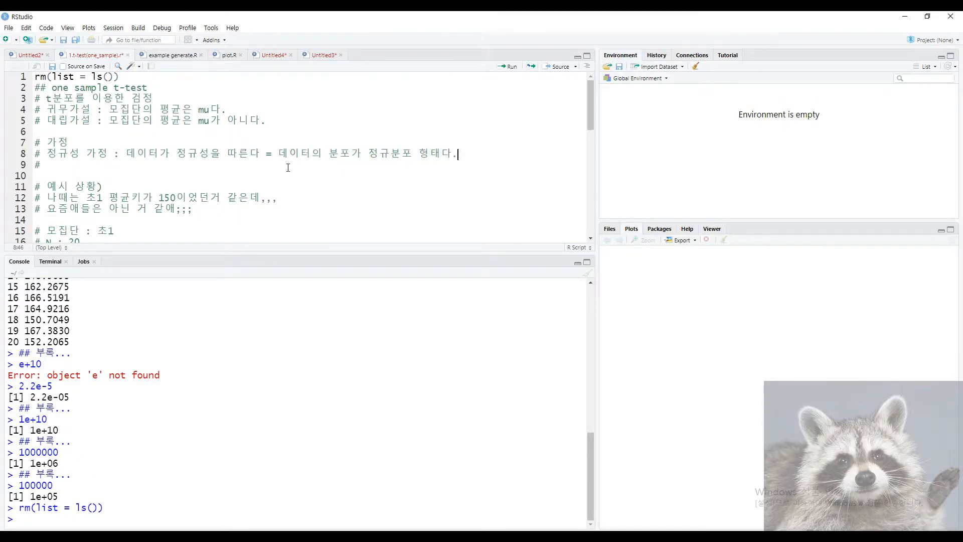
Highlight parts of the normality explanation on line 8 for emphasis.
{"action": "left_click_drag", "start_coordinate": [280, 154], "coordinate": [420, 154]}
{"action": "left_click", "coordinate": [351, 197]}
{"action": "mouse_move", "coordinate": [353, 155]}
{"action": "left_mouse_down"}
{"action": "mouse_move", "coordinate": [329, 156]}
{"action": "mouse_move", "coordinate": [354, 155]}
{"action": "left_mouse_up"}
{"action": "left_click", "coordinate": [333, 173]}
{"action": "left_click", "coordinate": [329, 154]}
{"action": "left_click", "coordinate": [341, 175]}
{"action": "mouse_move", "coordinate": [279, 156]}
{"action": "left_mouse_down"}
{"action": "mouse_move", "coordinate": [457, 155]}
{"action": "mouse_move", "coordinate": [275, 155]}
{"action": "left_mouse_up"}
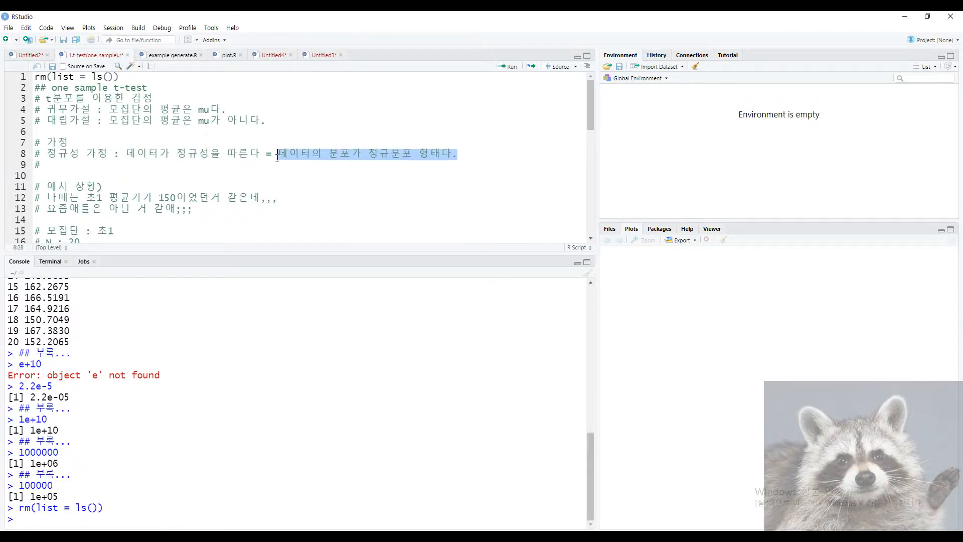
{"action": "left_click", "coordinate": [291, 172]}
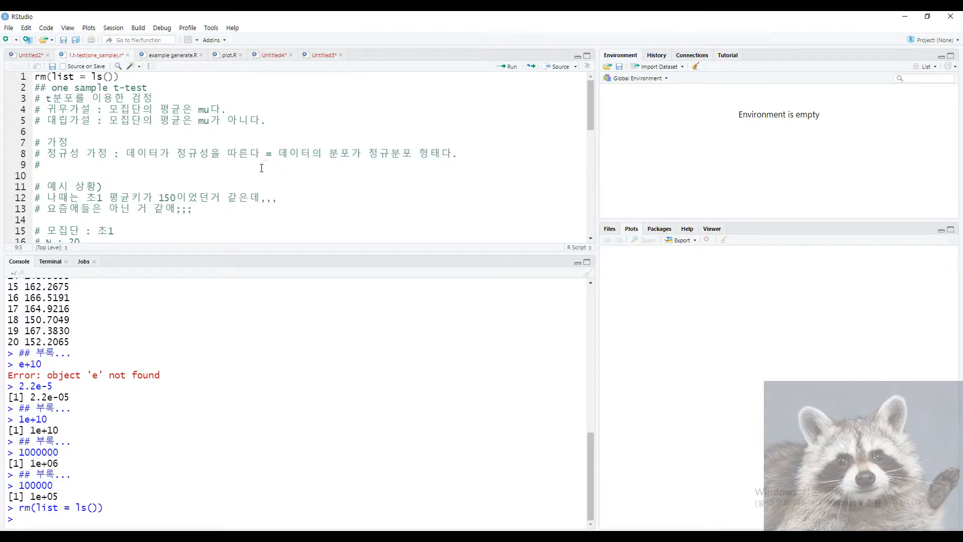
{"action": "left_click_drag", "start_coordinate": [127, 155], "coordinate": [453, 153]}
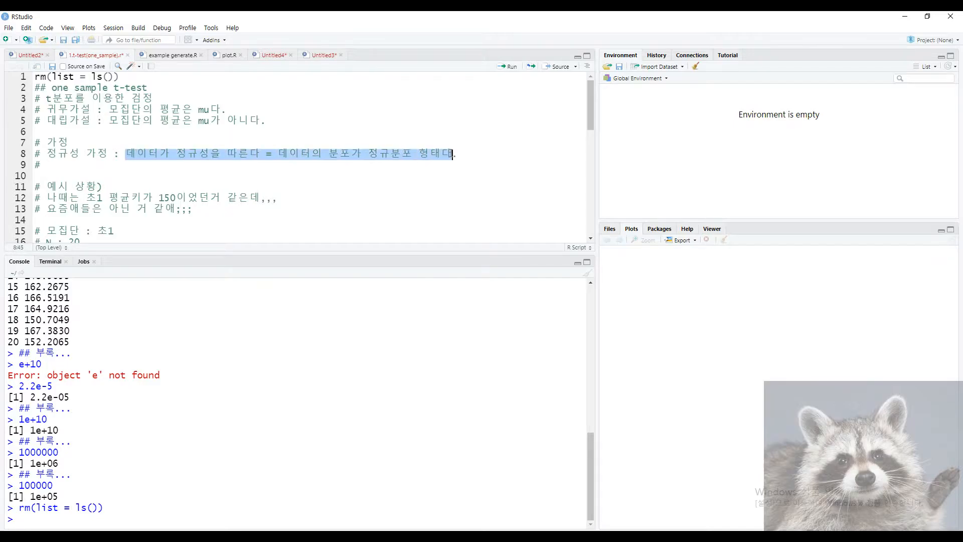
{"action": "left_click", "coordinate": [340, 168]}
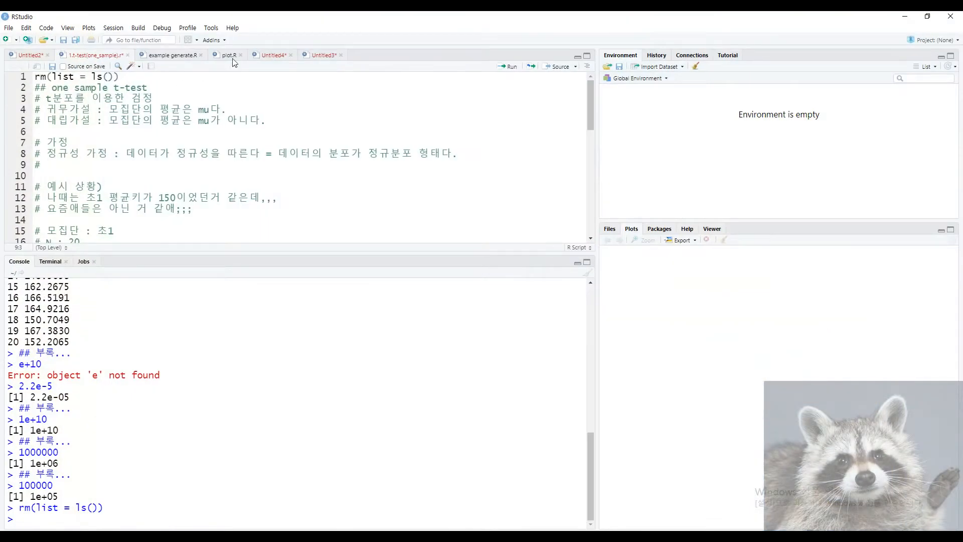
Run the Z-dist lines in plot.R to draw the dnorm standard normal curve, then return to the t-test script.
{"action": "left_click", "coordinate": [230, 56]}
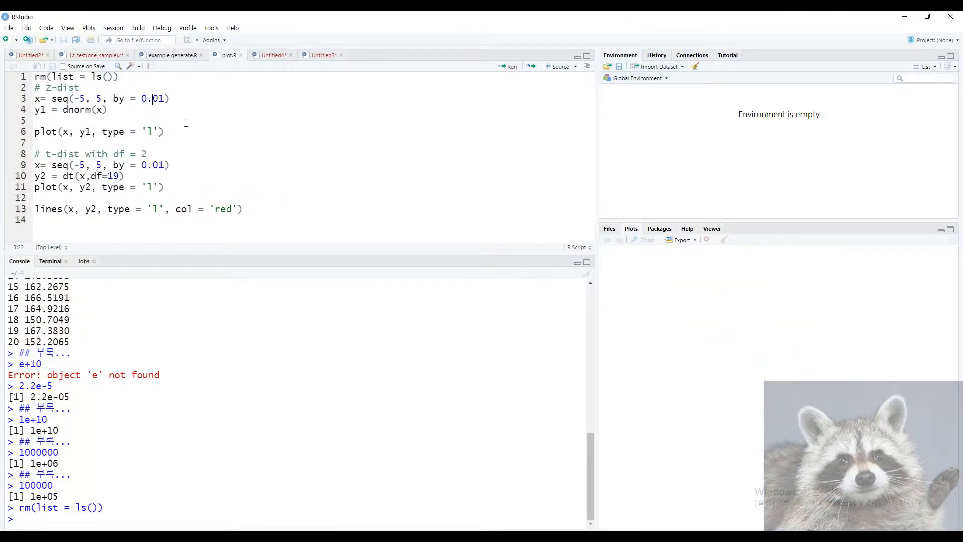
{"action": "key", "text": "ctrl+Return"}
{"action": "key", "text": "ctrl+Return"}
{"action": "key", "text": "ctrl+Return"}
{"action": "key", "text": "ctrl+Return"}
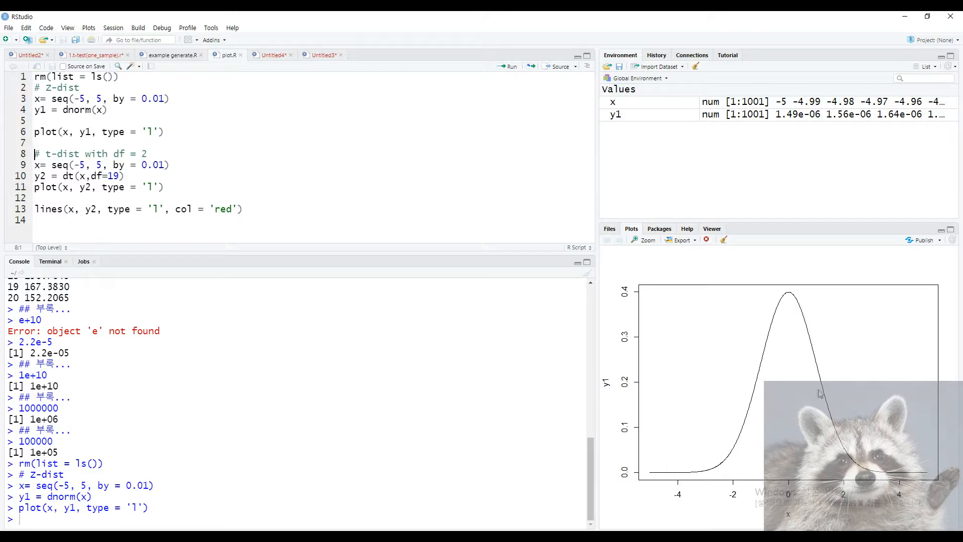
{"action": "left_click", "coordinate": [98, 55]}
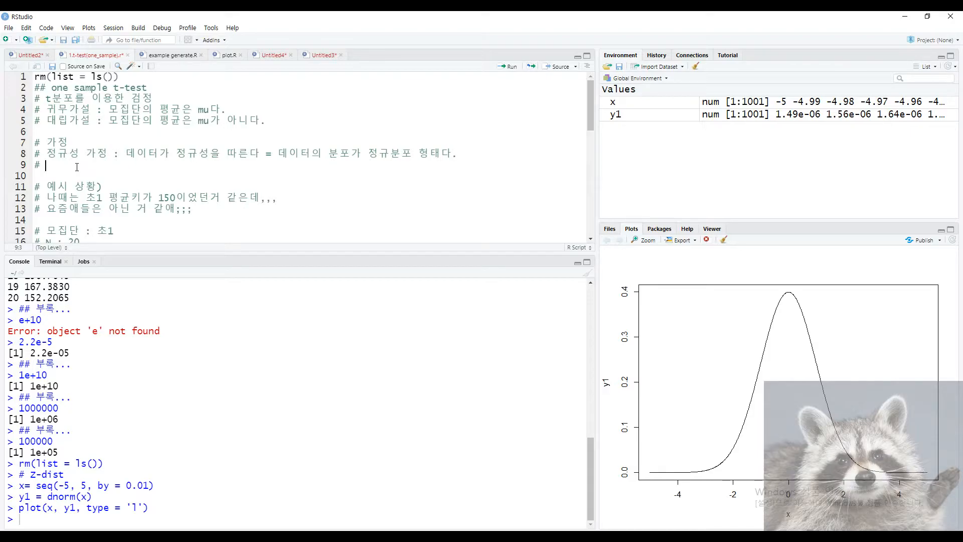
Add '# 어떤 값을 중심으로 모여있는 데이터' on line 9 and highlight the normality assumption line.
{"action": "type", "text": "어떤 값을 중심을"}
{"action": "type", "text": "로 "}
{"action": "type", "text": "모여있는 넴"}
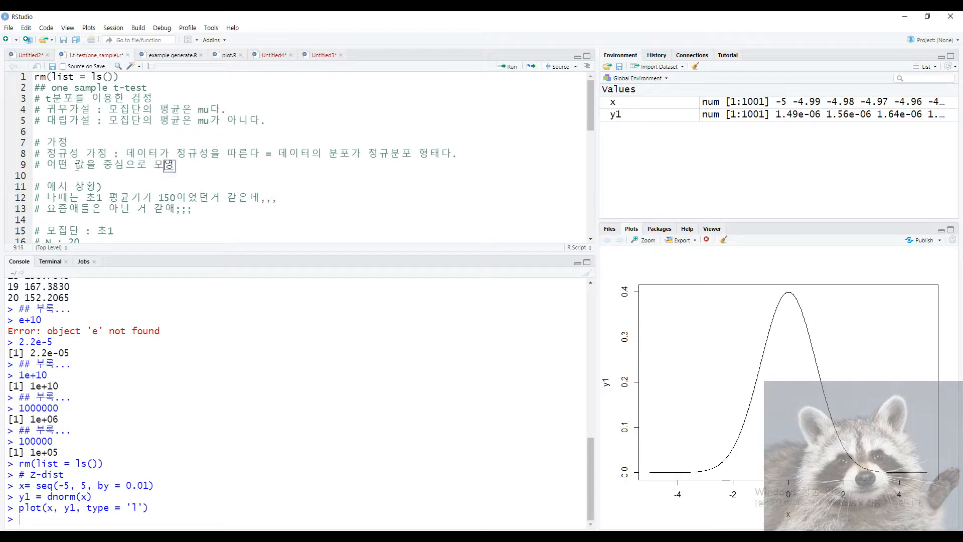
{"action": "type", "text": "이테"}
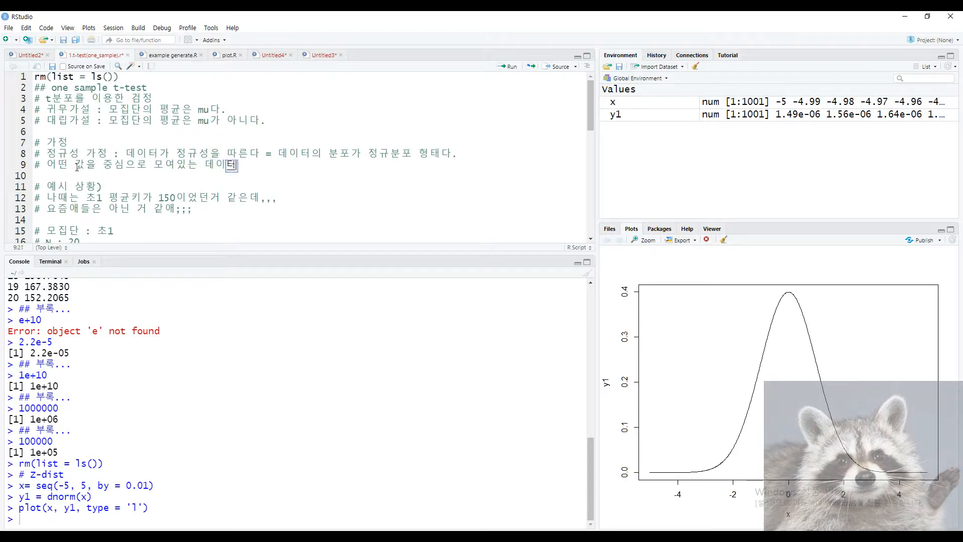
{"action": "left_click", "coordinate": [190, 180]}
{"action": "left_click", "coordinate": [261, 166]}
{"action": "left_click", "coordinate": [48, 153]}
{"action": "left_click_drag", "start_coordinate": [48, 153], "coordinate": [329, 157]}
{"action": "left_click", "coordinate": [335, 175]}
Highlight the hypothesis comments, lines 2–9, and the 예시 상황 heading for emphasis.
{"action": "left_click_drag", "start_coordinate": [116, 171], "coordinate": [242, 174]}
{"action": "left_click", "coordinate": [108, 153]}
{"action": "left_click", "coordinate": [241, 175]}
{"action": "left_click_drag", "start_coordinate": [78, 176], "coordinate": [35, 88]}
{"action": "left_click", "coordinate": [94, 137]}
{"action": "left_click_drag", "start_coordinate": [103, 187], "coordinate": [36, 186]}
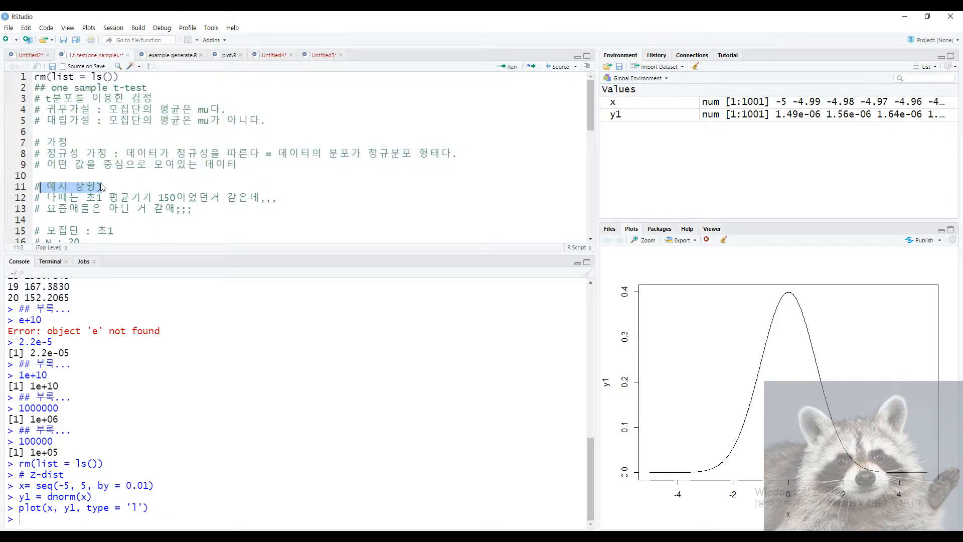
{"action": "left_click", "coordinate": [132, 185]}
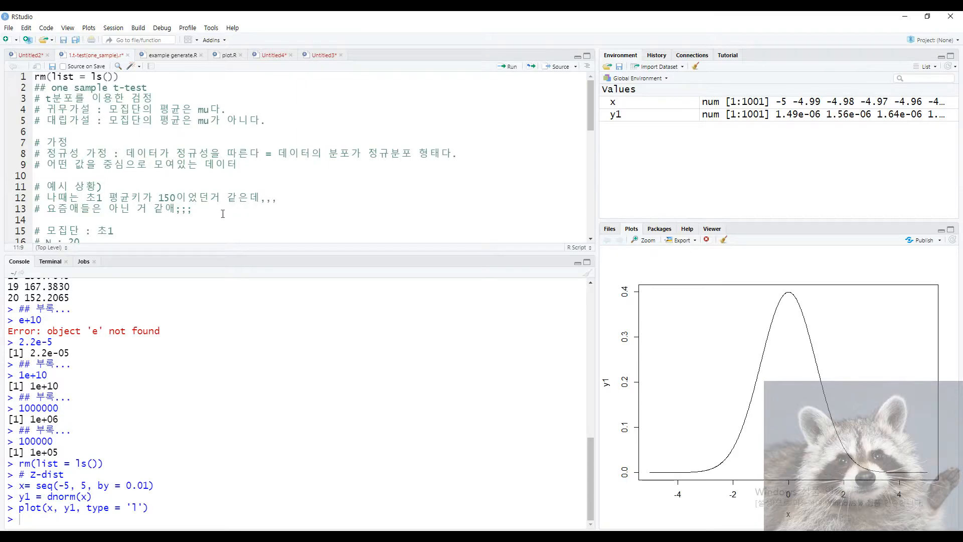
Highlight the example situation lines, including '나때는 초1' and the line 13 comment.
{"action": "left_click_drag", "start_coordinate": [214, 211], "coordinate": [37, 199]}
{"action": "left_click", "coordinate": [286, 229]}
{"action": "scroll", "coordinate": [228, 226], "scroll_direction": "down", "scroll_amount": 1}
{"action": "scroll", "coordinate": [228, 226], "scroll_direction": "up", "scroll_amount": 1}
{"action": "left_click_drag", "start_coordinate": [50, 199], "coordinate": [102, 201]}
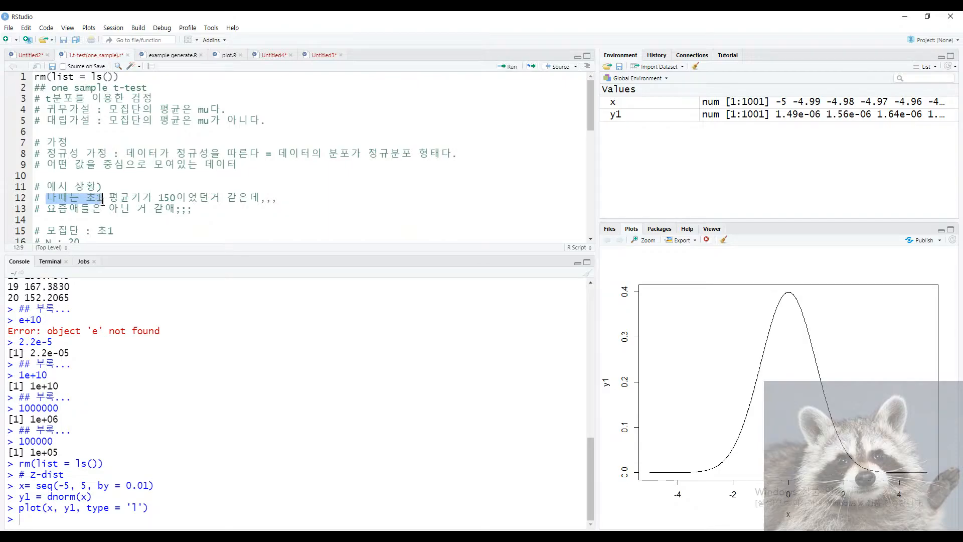
{"action": "left_click_drag", "start_coordinate": [47, 210], "coordinate": [223, 217]}
{"action": "left_click", "coordinate": [212, 211]}
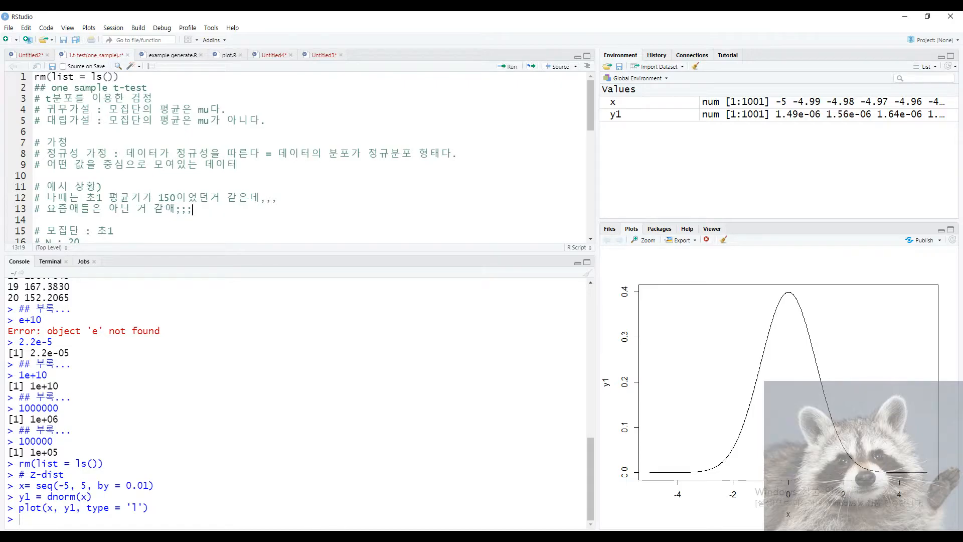
Switch to Excel and select the height data in columns A and B.
{"action": "key", "text": "alt+Tab"}
{"action": "left_click", "coordinate": [288, 279]}
{"action": "left_click_drag", "start_coordinate": [34, 141], "coordinate": [88, 359]}
{"action": "left_click", "coordinate": [89, 360]}
Select the 20 heights in A2:A21.
{"action": "left_click", "coordinate": [38, 137]}
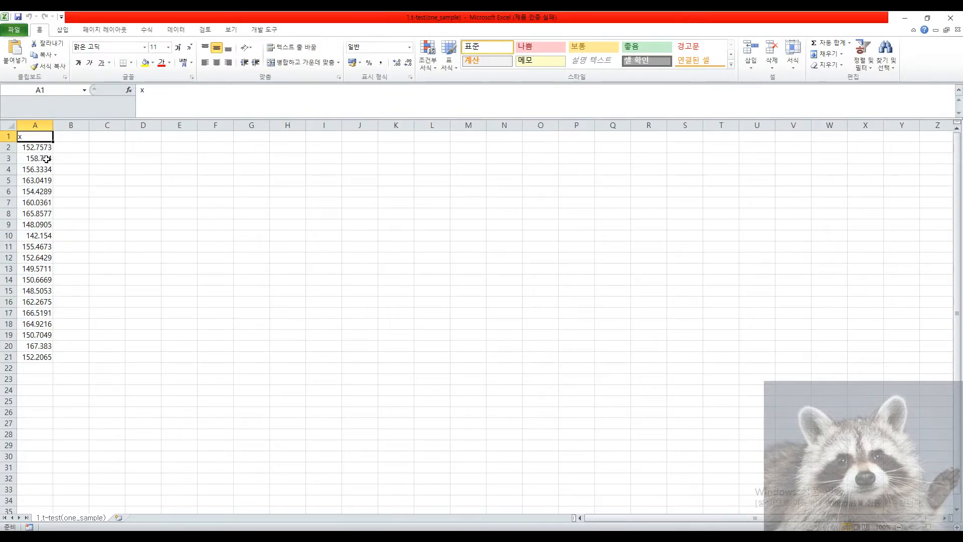
{"action": "left_click_drag", "start_coordinate": [40, 149], "coordinate": [21, 358]}
{"action": "left_click", "coordinate": [105, 358]}
{"action": "left_click_drag", "start_coordinate": [40, 151], "coordinate": [46, 360]}
Type notes in C2:C3: '초1 20명을 뽑아서' and a note about the measured height data.
{"action": "left_click", "coordinate": [100, 147]}
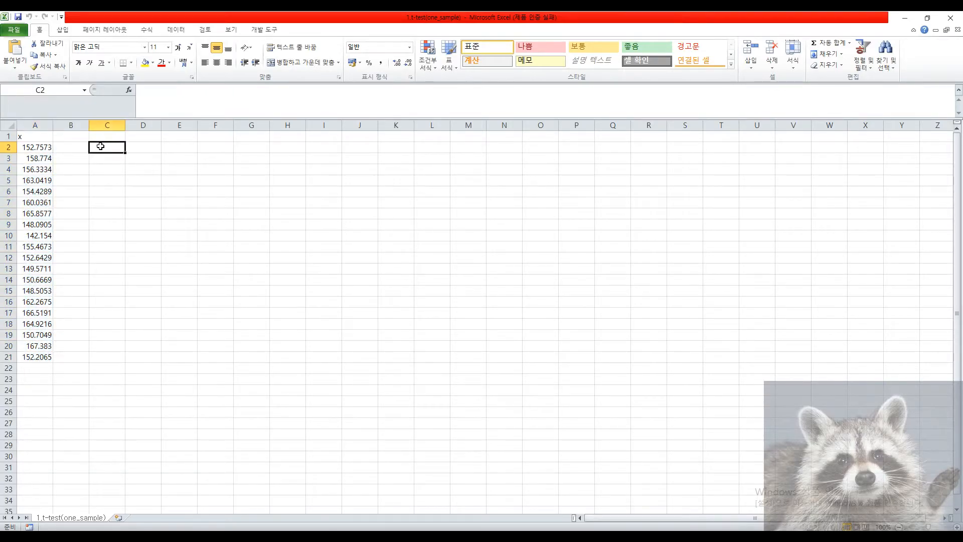
{"action": "type", "text": "초등"}
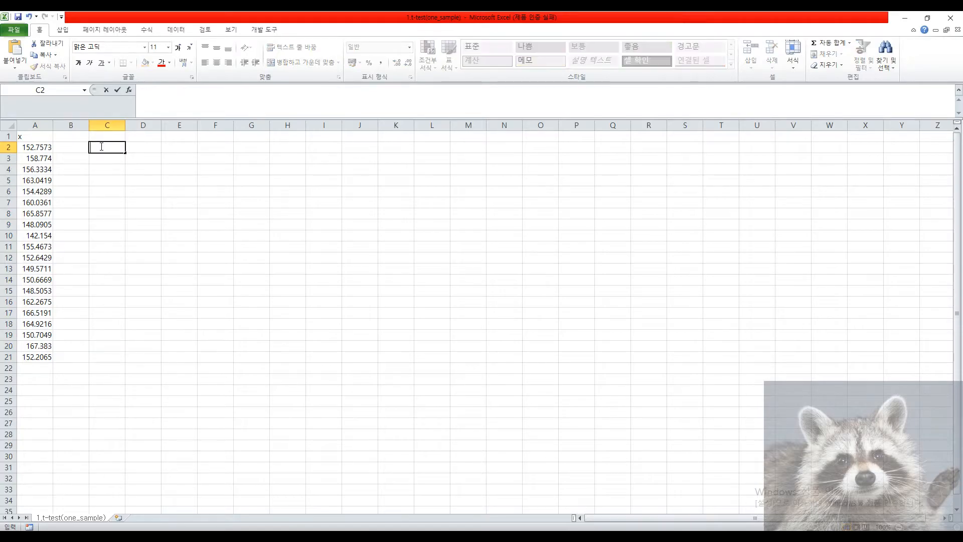
{"action": "key", "text": "BackSpace"}
{"action": "key", "text": "BackSpace"}
{"action": "key", "text": "BackSpace"}
{"action": "type", "text": "1 20명을 뽑아서"}
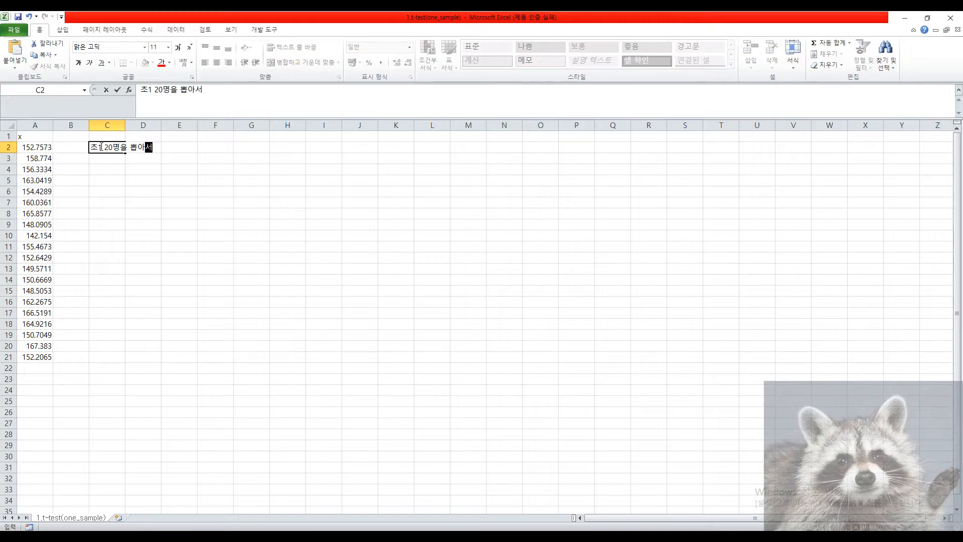
{"action": "key", "text": "Return"}
{"action": "type", "text": "키를 재서 측"}
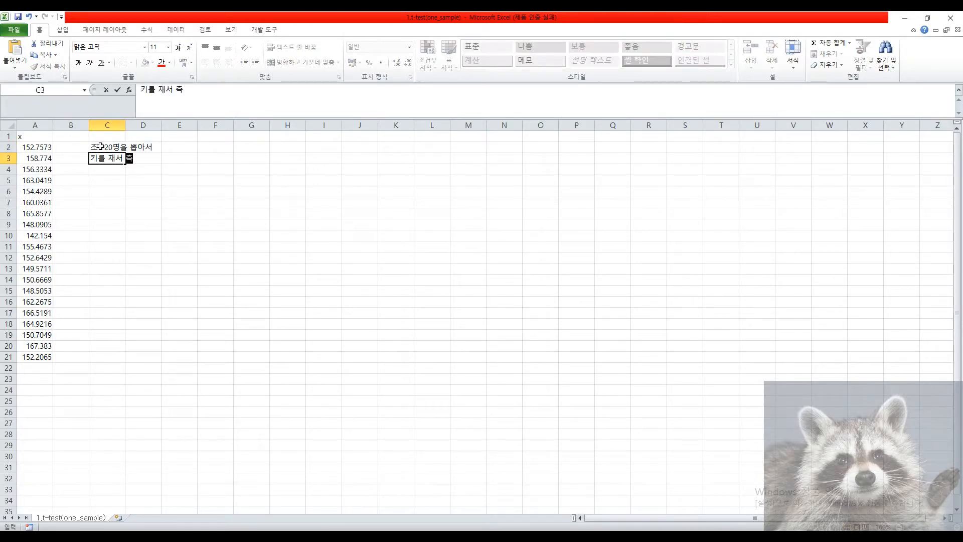
{"action": "key", "text": "BackSpace"}
{"action": "key", "text": "BackSpace"}
{"action": "type", "text": "측정한 데이터"}
{"action": "key", "text": "Return"}
{"action": "key", "text": "Up"}
{"action": "key", "text": "Up"}
{"action": "key", "text": "Up"}
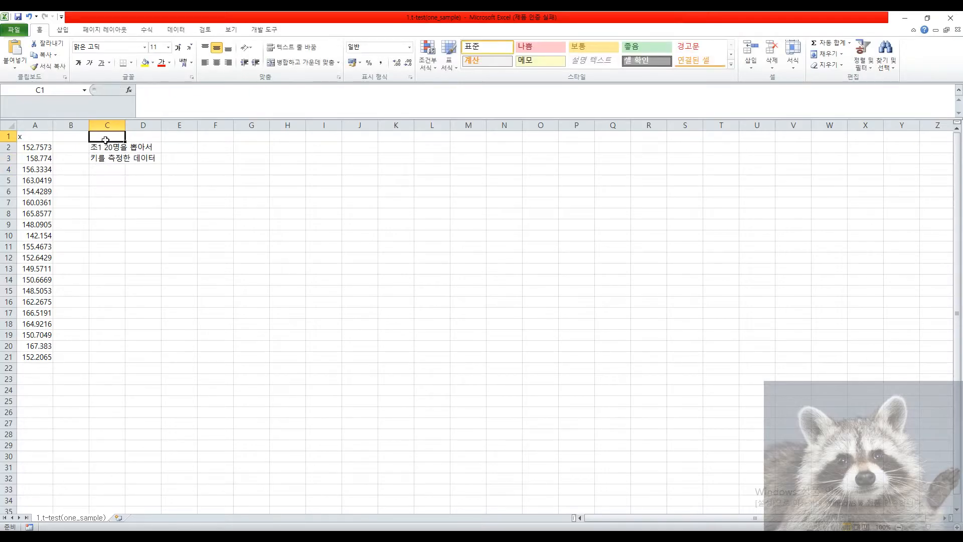
{"action": "key", "text": "Down"}
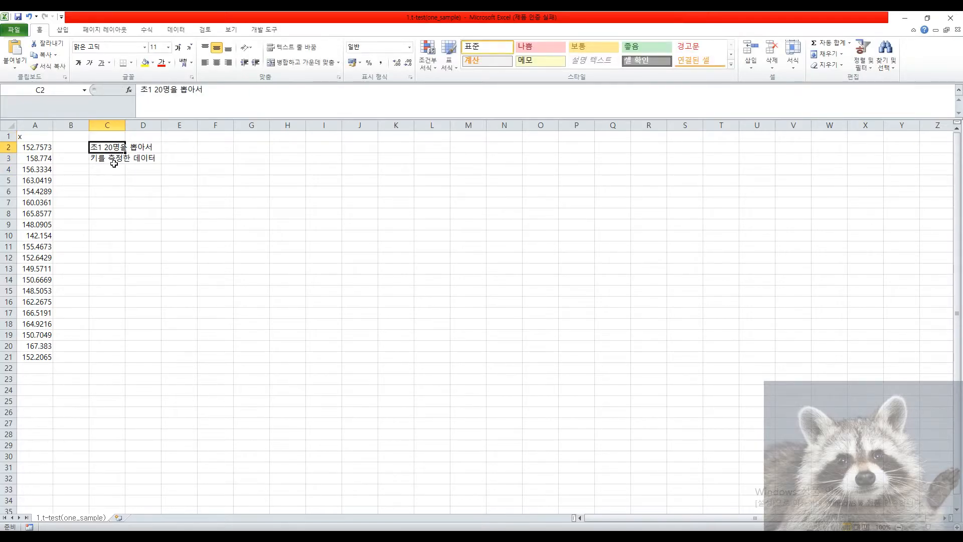
{"action": "key", "text": "Down"}
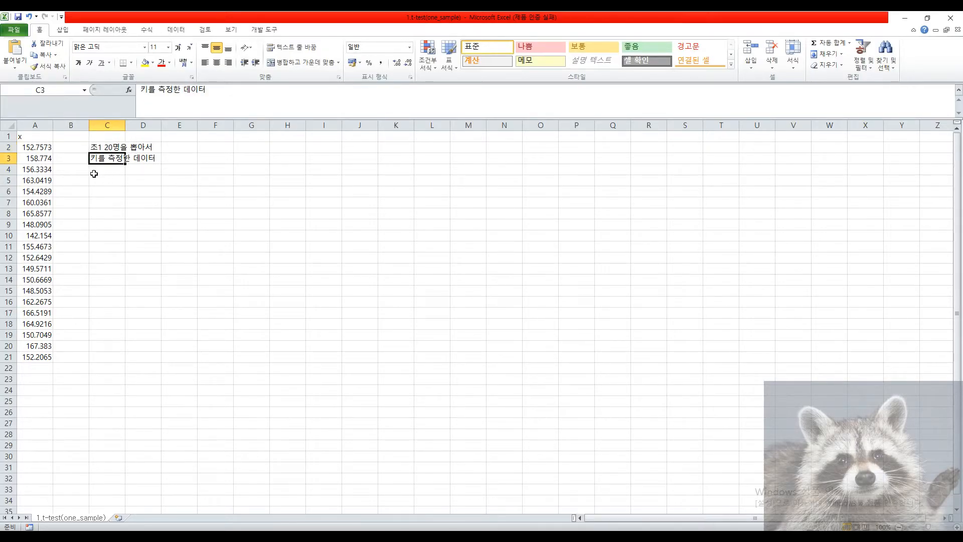
Delete the C2:C3 notes and close the workbook without saving.
{"action": "left_click_drag", "start_coordinate": [101, 147], "coordinate": [98, 165]}
{"action": "left_click", "coordinate": [115, 190]}
{"action": "left_click", "coordinate": [116, 183]}
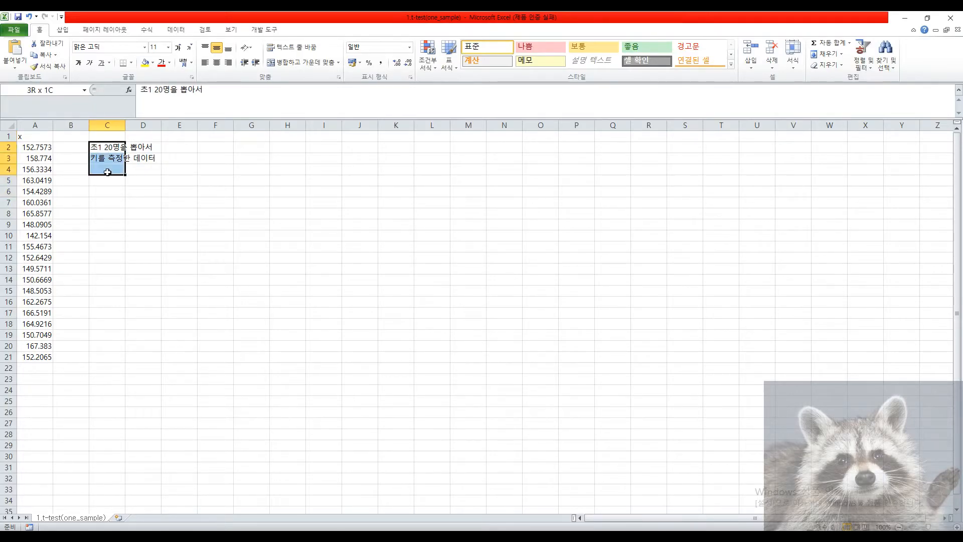
{"action": "key", "text": "Delete"}
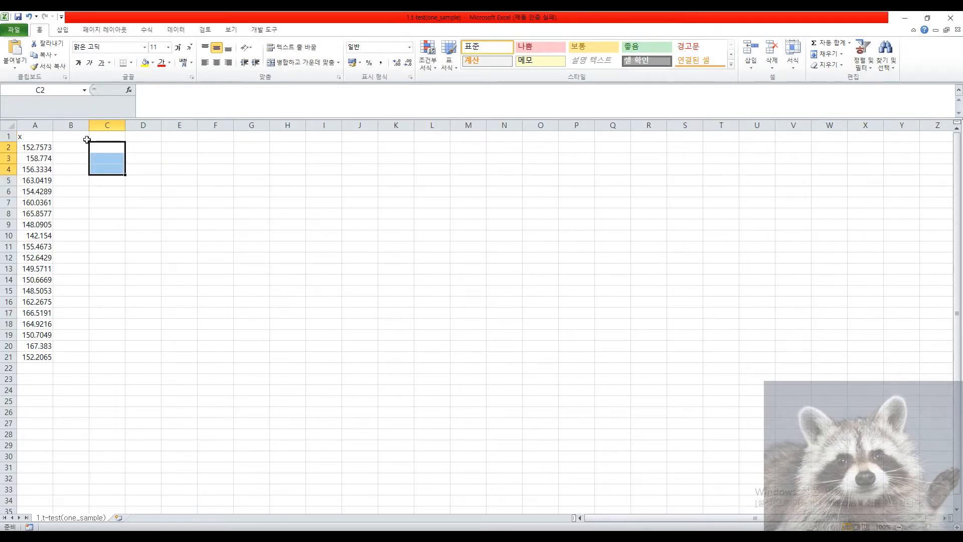
{"action": "left_click", "coordinate": [85, 203]}
{"action": "left_click", "coordinate": [140, 137]}
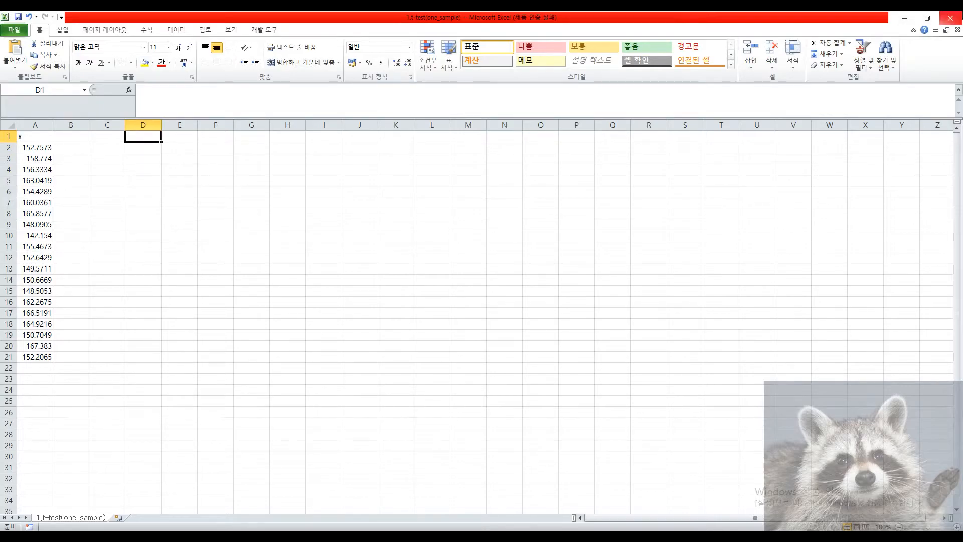
{"action": "left_click", "coordinate": [950, 18]}
Discard the workbook changes and review the '모집단 : 초1' and 'N : 20' lines.
{"action": "left_click", "coordinate": [483, 289]}
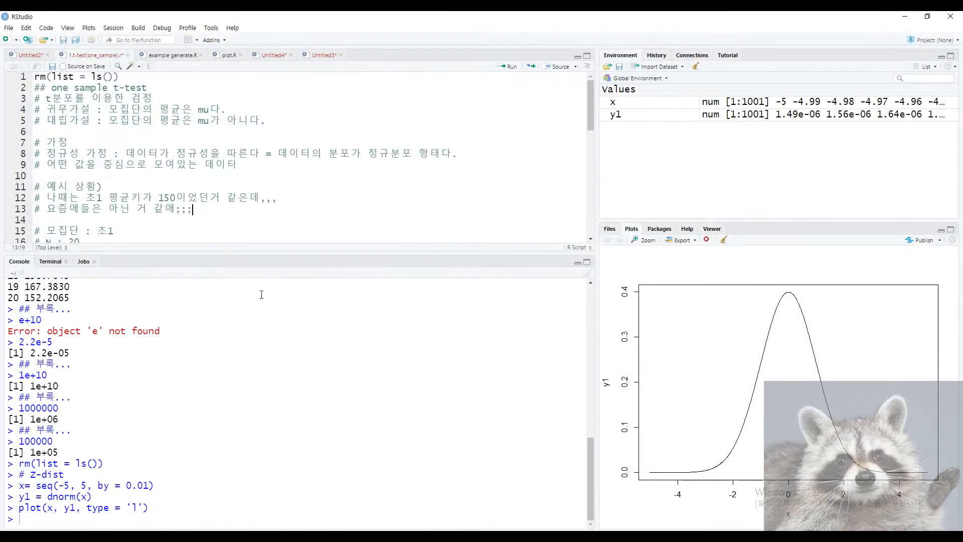
{"action": "scroll", "coordinate": [125, 195], "scroll_direction": "down", "scroll_amount": 1}
{"action": "left_click", "coordinate": [125, 195]}
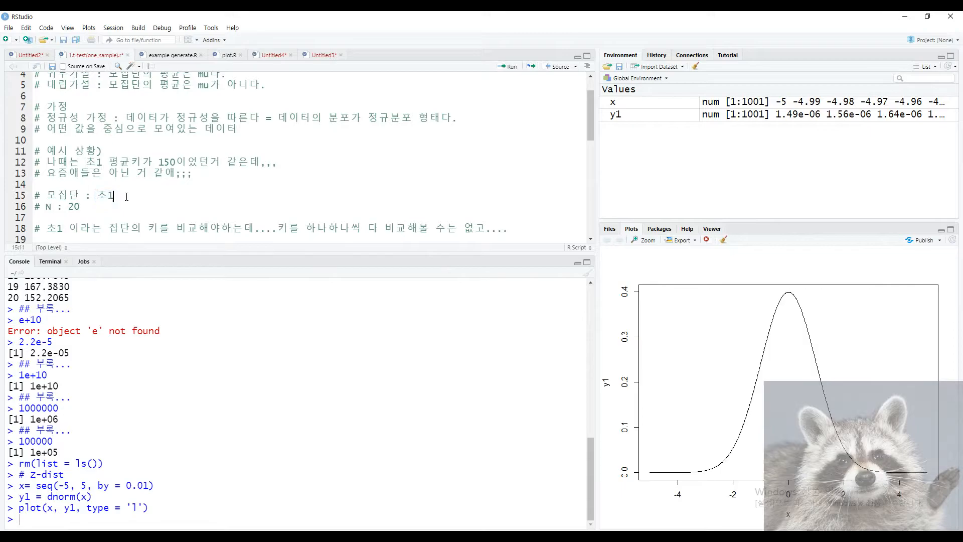
{"action": "left_click_drag", "start_coordinate": [46, 207], "coordinate": [90, 212]}
{"action": "left_click", "coordinate": [90, 212]}
{"action": "scroll", "coordinate": [96, 225], "scroll_direction": "down", "scroll_amount": 2}
{"action": "scroll", "coordinate": [98, 230], "scroll_direction": "up", "scroll_amount": 2}
Add the comment '# 초1을 대표하는 값 하나를 정해서, 그 값을 검정을 하자!!!' below line 18.
{"action": "left_click", "coordinate": [45, 229]}
{"action": "left_click_drag", "start_coordinate": [44, 229], "coordinate": [271, 226]}
{"action": "left_click", "coordinate": [92, 229]}
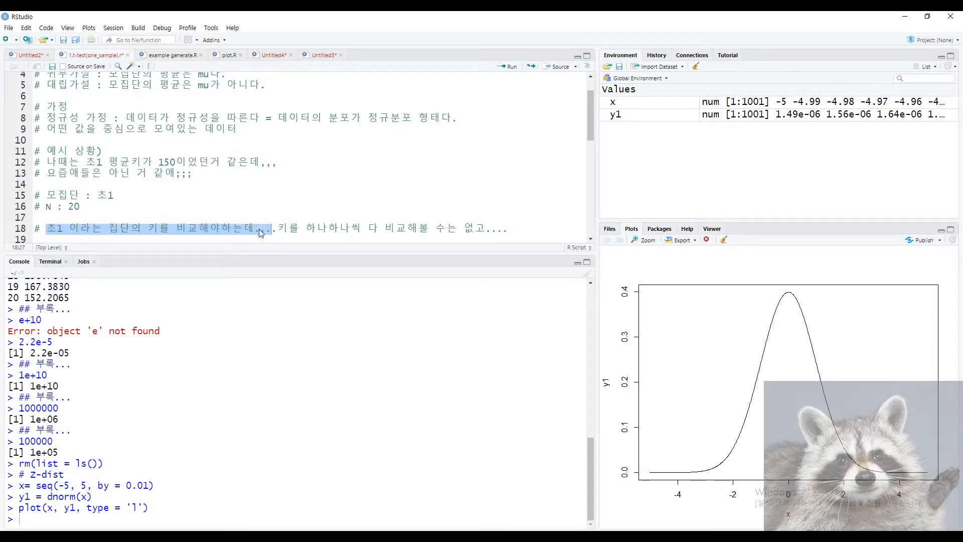
{"action": "left_click", "coordinate": [260, 229]}
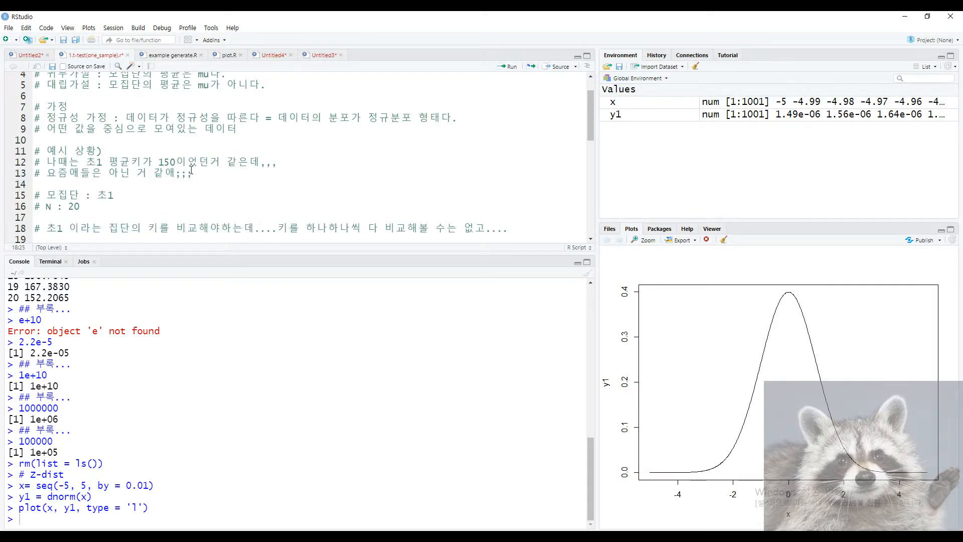
{"action": "left_click_drag", "start_coordinate": [278, 228], "coordinate": [508, 228]}
{"action": "left_click", "coordinate": [530, 233]}
{"action": "key", "text": "Return"}
{"action": "type", "text": "# 초1을 대표하"}
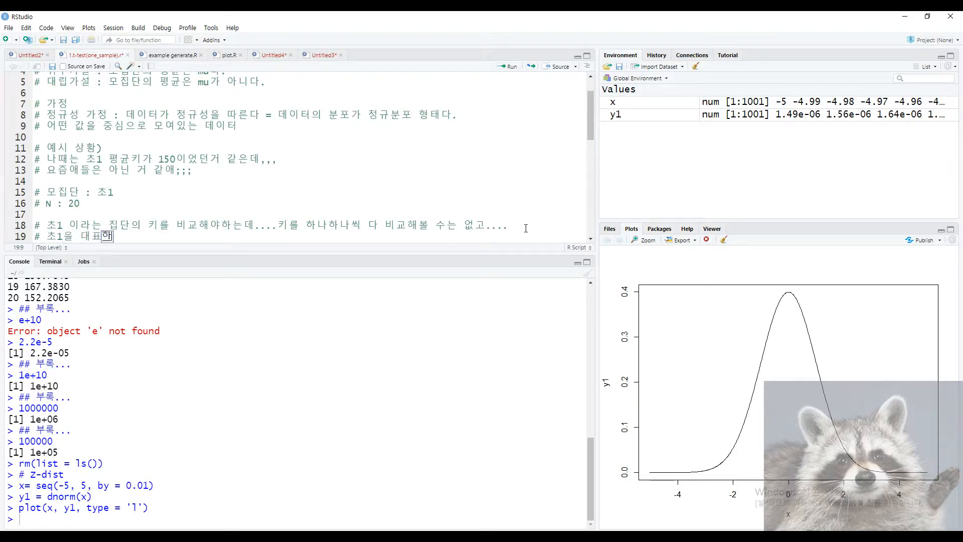
{"action": "type", "text": "느 값 하나를 정해서, "}
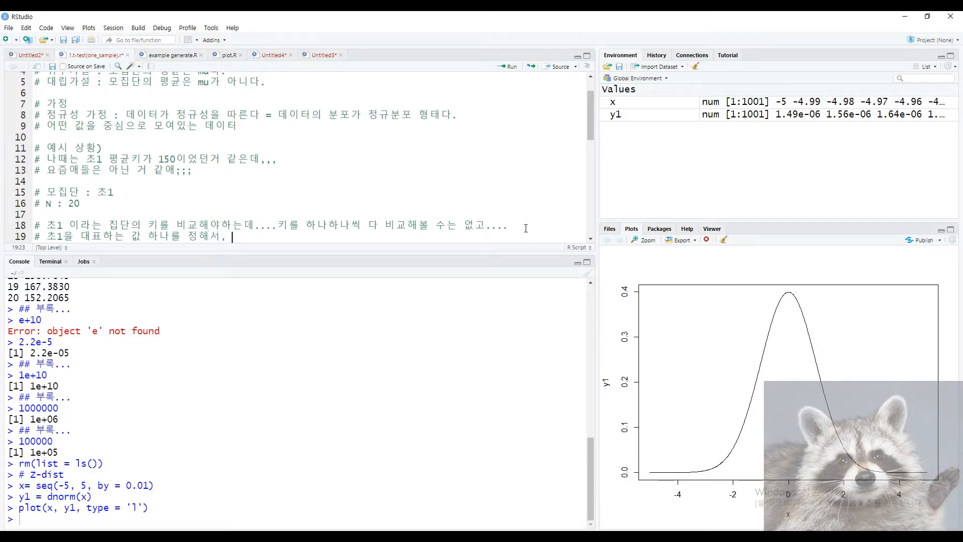
{"action": "type", "text": "그 값을 검즈을 하자!!!"}
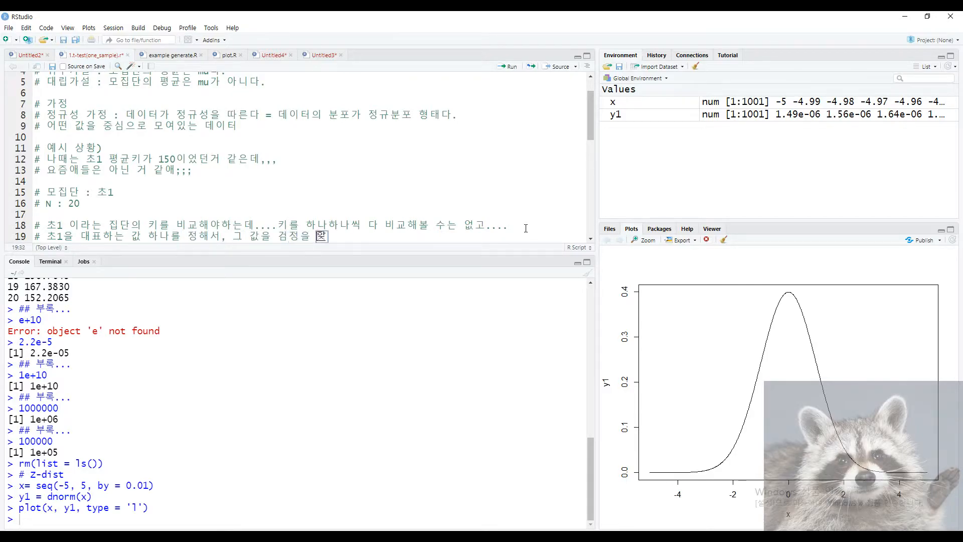
{"action": "key", "text": "Return"}
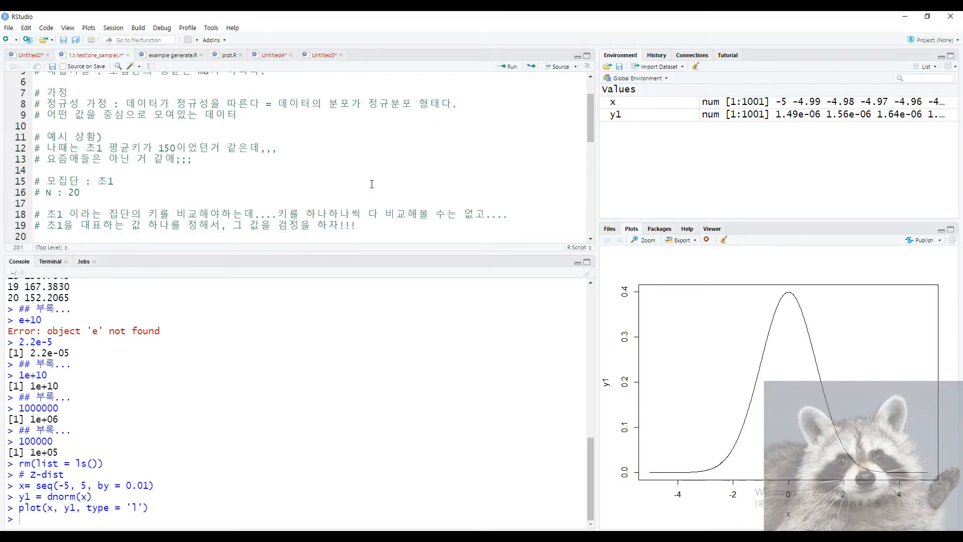
Review the new lines 18–19 and highlight '평균' on line 12.
{"action": "scroll", "coordinate": [310, 197], "scroll_direction": "down", "scroll_amount": 2}
{"action": "left_click_drag", "start_coordinate": [373, 168], "coordinate": [49, 155]}
{"action": "left_click", "coordinate": [49, 180]}
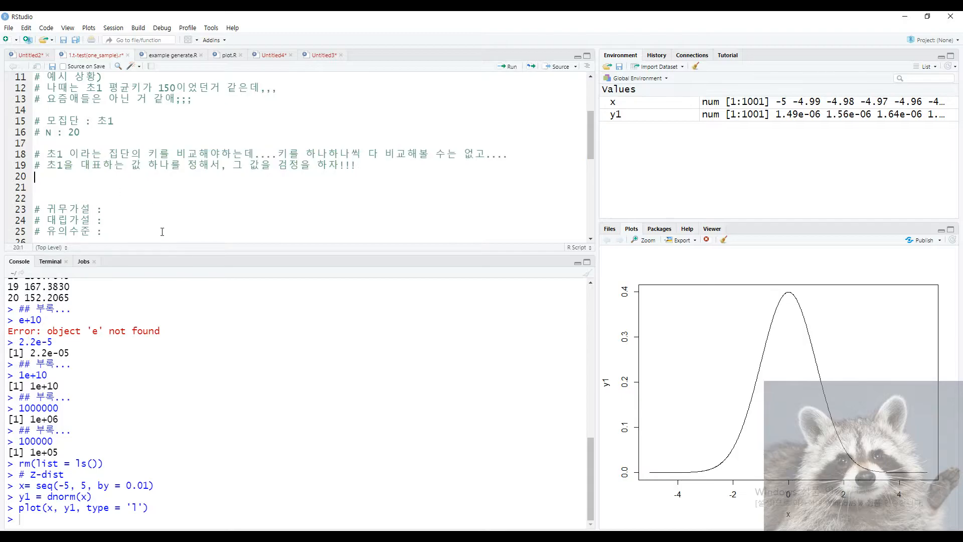
{"action": "left_click_drag", "start_coordinate": [47, 166], "coordinate": [152, 168]}
{"action": "left_click", "coordinate": [134, 189]}
{"action": "left_click_drag", "start_coordinate": [108, 87], "coordinate": [134, 88]}
Add '# 대푯값 : 평균' and '# 초 1 평균키를 가지고 검정을 할거다! -> t-test' as lines 20–21.
{"action": "left_click", "coordinate": [86, 178]}
{"action": "type", "text": "# 대푯"}
{"action": "type", "text": "가"}
{"action": "type", "text": "값 "}
{"action": "type", "text": " : 평균"}
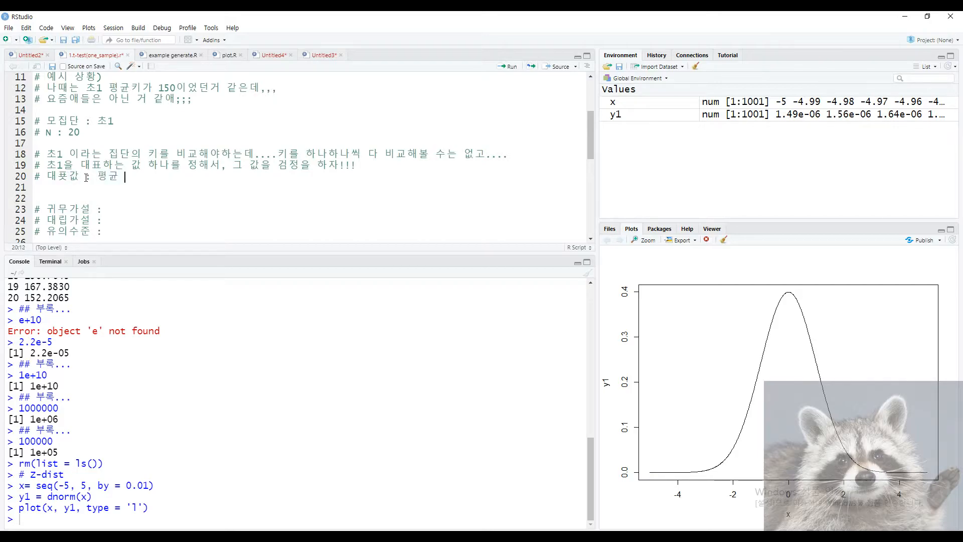
{"action": "key", "text": "Return"}
{"action": "type", "text": "# 조"}
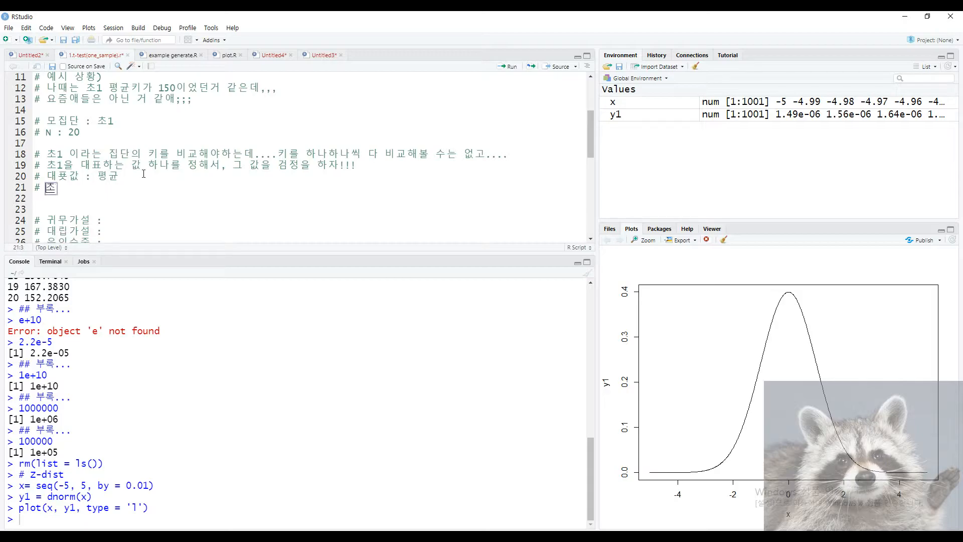
{"action": "key", "text": "BackSpace"}
{"action": "type", "text": "초 1 평ㄱ"}
{"action": "type", "text": "키를 가지고 ㄱ"}
{"action": "type", "text": "ㅗㅅ"}
{"action": "type", "text": "정을 할거다!"}
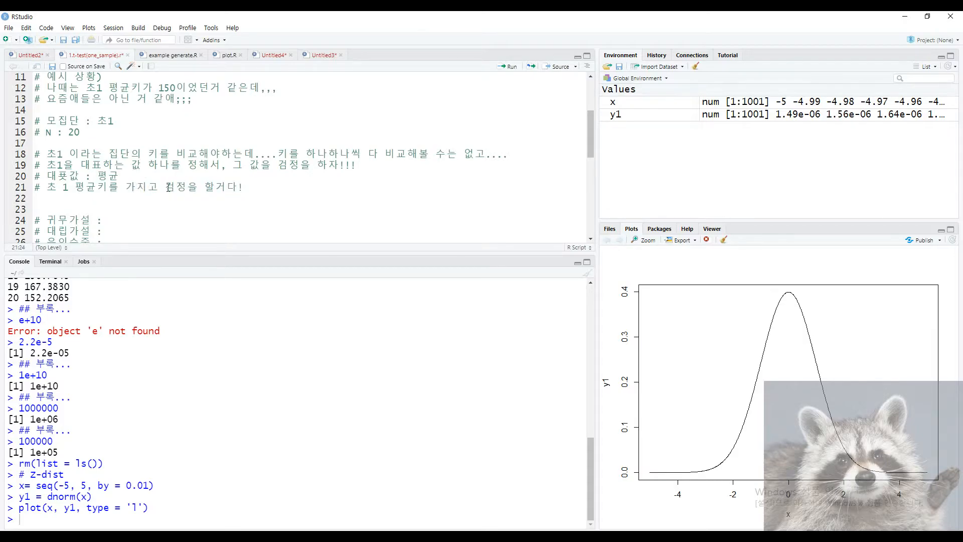
{"action": "left_click_drag", "start_coordinate": [125, 178], "coordinate": [63, 165]}
{"action": "left_click", "coordinate": [306, 187]}
{"action": "type", "text": "-> t-test"}
{"action": "left_click_drag", "start_coordinate": [264, 188], "coordinate": [320, 193]}
Append ' = 평균에 대한 검정' to the line 3 comment after reviewing the hypothesis lines.
{"action": "scroll", "coordinate": [89, 195], "scroll_direction": "up", "scroll_amount": 4}
{"action": "left_click_drag", "start_coordinate": [52, 108], "coordinate": [300, 120]}
{"action": "left_click_drag", "start_coordinate": [107, 110], "coordinate": [182, 109]}
{"action": "left_click", "coordinate": [176, 132]}
{"action": "left_click", "coordinate": [192, 96]}
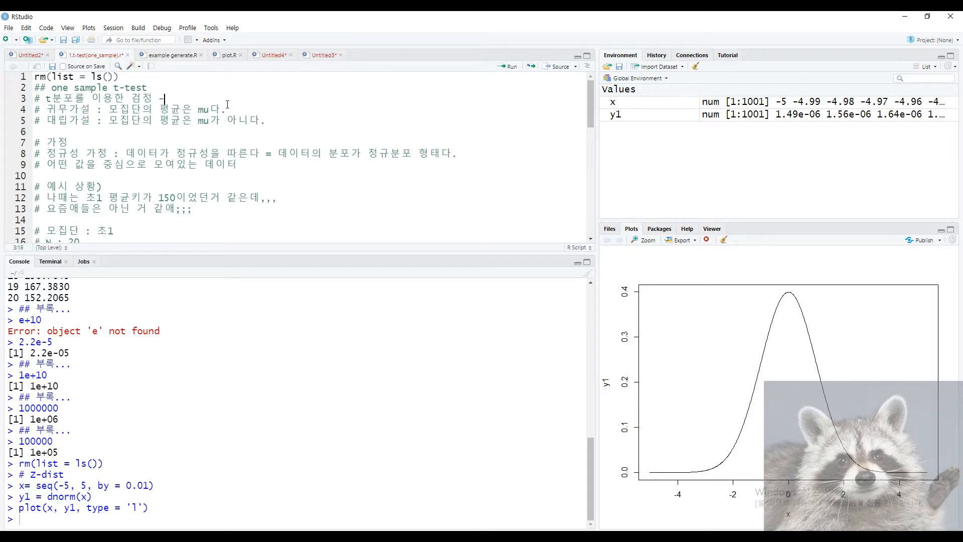
{"action": "type", "text": "= 평균 검저"}
{"action": "type", "text": "에 대한 검정"}
{"action": "scroll", "coordinate": [283, 128], "scroll_direction": "down", "scroll_amount": 3}
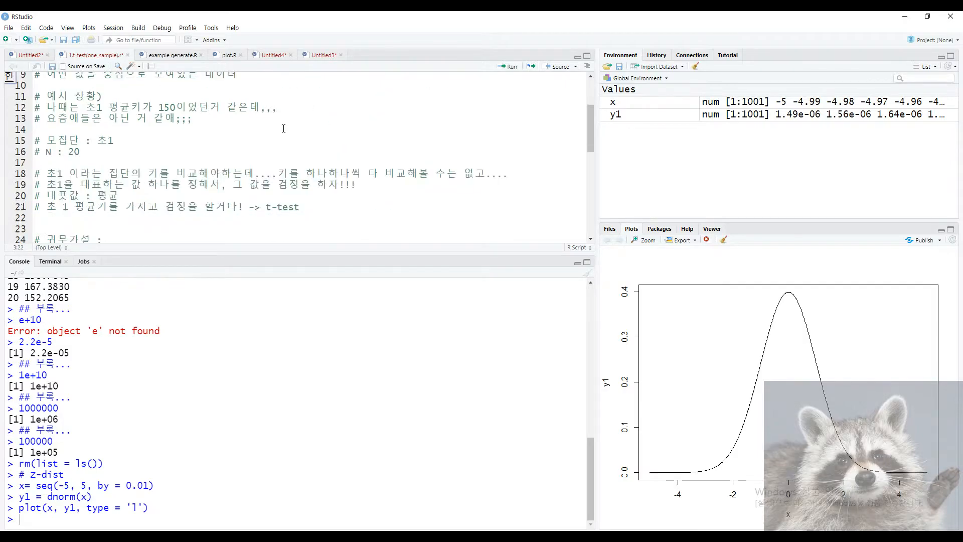
{"action": "scroll", "coordinate": [135, 186], "scroll_direction": "up", "scroll_amount": 2}
Highlight the representative-value and t-test comments on lines 20–21 to walk through them.
{"action": "left_click_drag", "start_coordinate": [47, 157], "coordinate": [222, 197]}
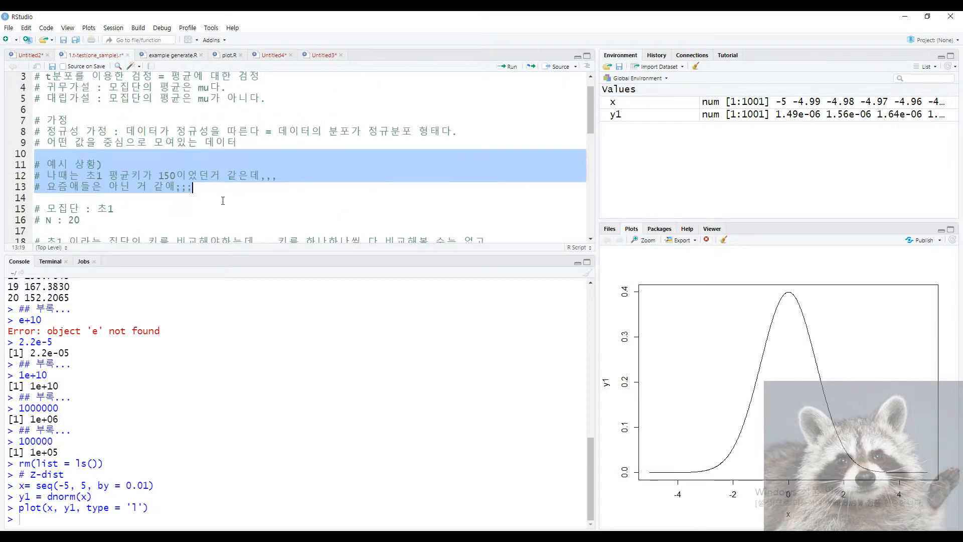
{"action": "left_click", "coordinate": [219, 200]}
{"action": "scroll", "coordinate": [122, 209], "scroll_direction": "down", "scroll_amount": 3}
{"action": "left_click_drag", "start_coordinate": [53, 175], "coordinate": [121, 174]}
{"action": "left_click", "coordinate": [121, 173]}
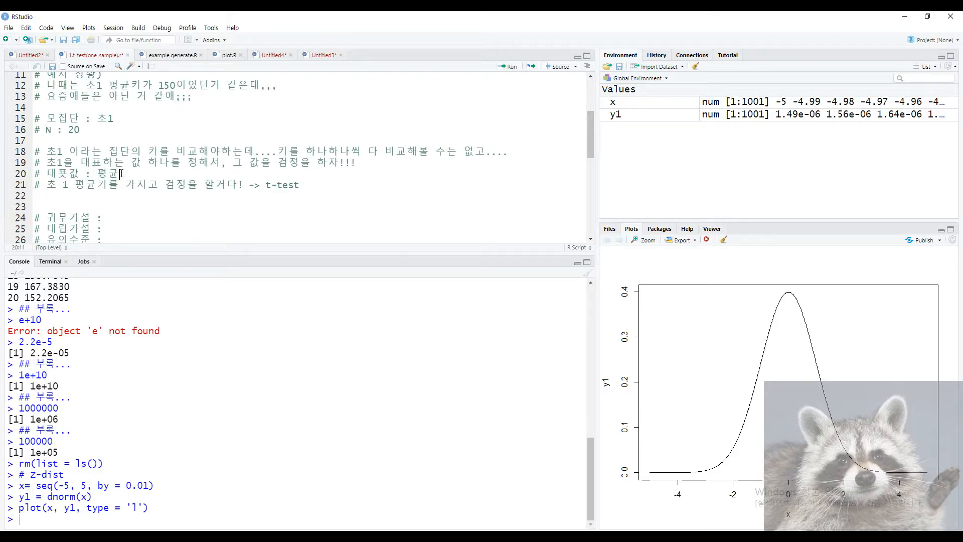
{"action": "left_click_drag", "start_coordinate": [41, 186], "coordinate": [36, 153]}
{"action": "left_click", "coordinate": [313, 186]}
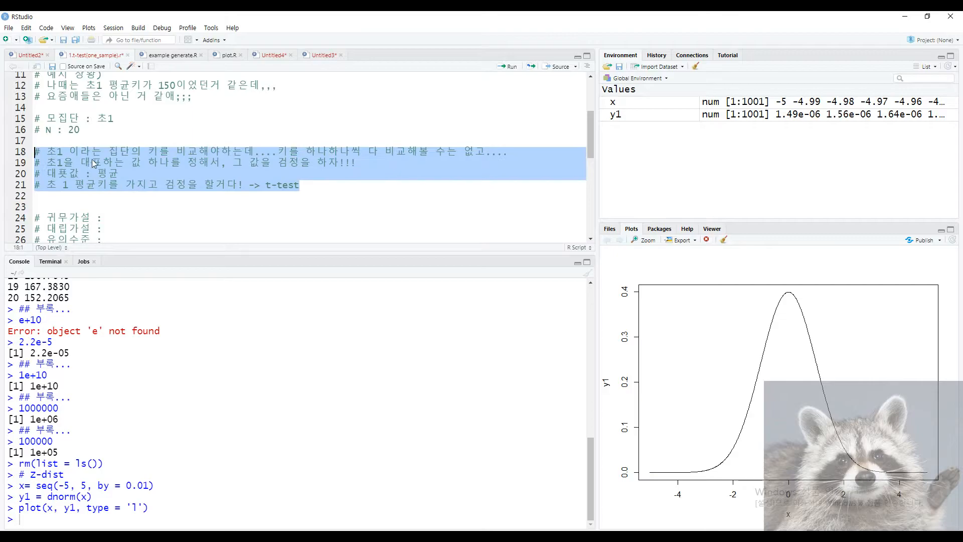
Highlight the comment block from lines 15–21 and the word t-test on line 21.
{"action": "left_click", "coordinate": [359, 189]}
{"action": "left_click_drag", "start_coordinate": [331, 188], "coordinate": [34, 118]}
{"action": "left_click", "coordinate": [241, 176]}
{"action": "left_click_drag", "start_coordinate": [299, 186], "coordinate": [34, 152]}
{"action": "left_click", "coordinate": [327, 187]}
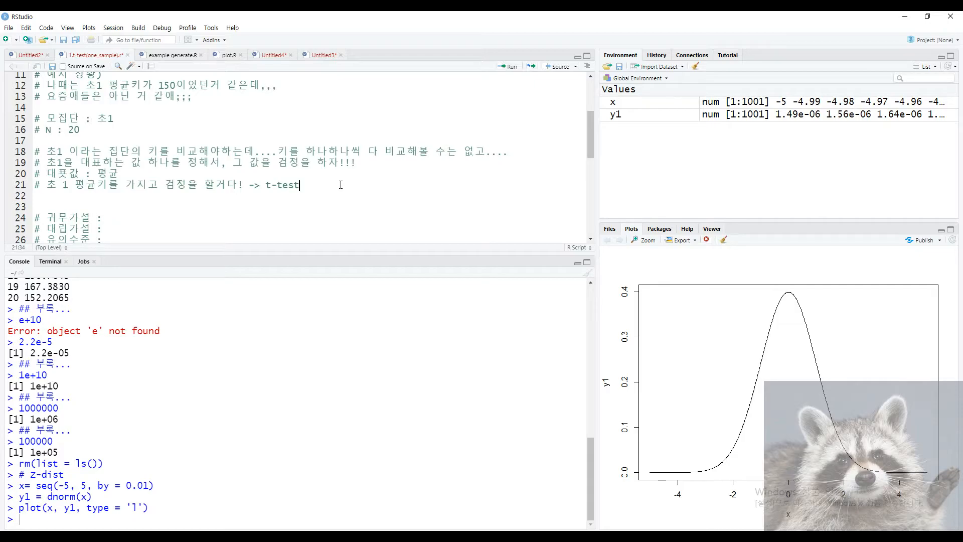
{"action": "left_click_drag", "start_coordinate": [260, 190], "coordinate": [320, 191]}
{"action": "left_click", "coordinate": [269, 190]}
{"action": "left_click_drag", "start_coordinate": [302, 190], "coordinate": [46, 153]}
{"action": "left_click", "coordinate": [223, 172]}
{"action": "double_click", "coordinate": [285, 185]}
Finish line 21 with ' 로 결정!!' after '-> t-test'.
{"action": "left_click_drag", "start_coordinate": [267, 185], "coordinate": [303, 187]}
{"action": "left_click", "coordinate": [308, 186]}
{"action": "key", "text": "Return"}
{"action": "key", "text": "BackSpace"}
{"action": "type", "text": "로 결정!!"}
Review the hypothesis and significance-level lines before filling them in.
{"action": "left_click", "coordinate": [139, 231]}
{"action": "scroll", "coordinate": [138, 221], "scroll_direction": "down", "scroll_amount": 1}
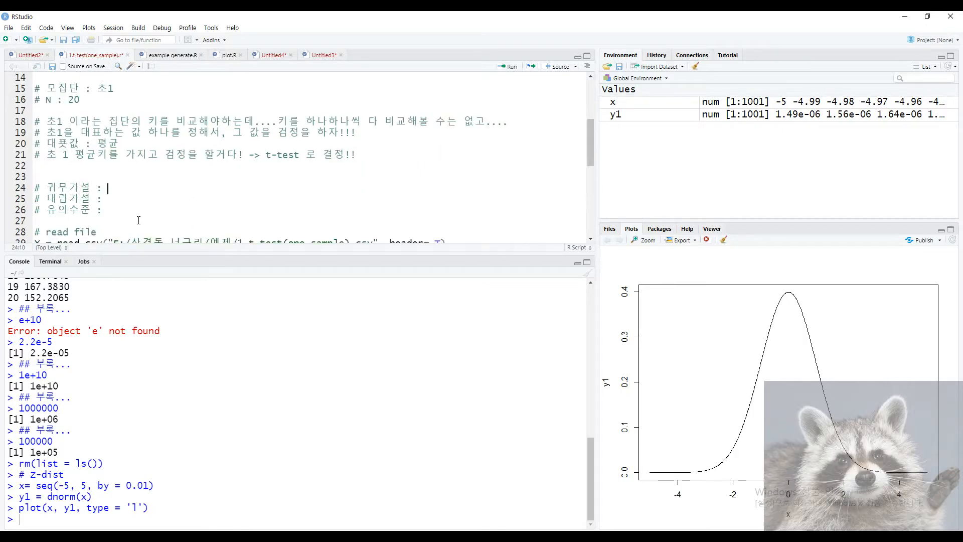
{"action": "left_click_drag", "start_coordinate": [142, 221], "coordinate": [75, 178]}
{"action": "left_click", "coordinate": [215, 212]}
{"action": "scroll", "coordinate": [189, 204], "scroll_direction": "up", "scroll_amount": 2}
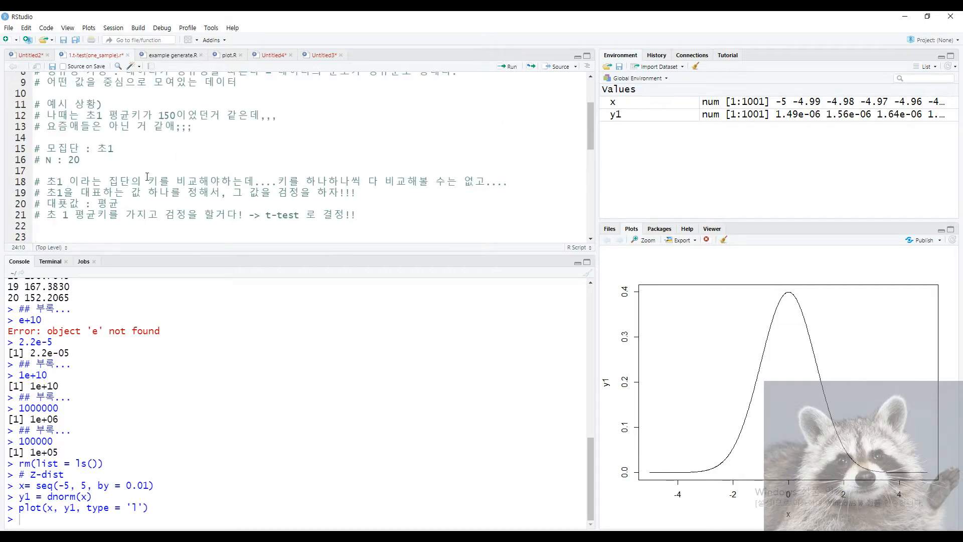
{"action": "left_click_drag", "start_coordinate": [159, 115], "coordinate": [239, 119]}
{"action": "left_click", "coordinate": [225, 138]}
{"action": "scroll", "coordinate": [189, 178], "scroll_direction": "down", "scroll_amount": 2}
Write the null hypothesis '요즘 초1 평균키는 150이다.' and the alternative '150이 아니다.'.
{"action": "left_click", "coordinate": [169, 202]}
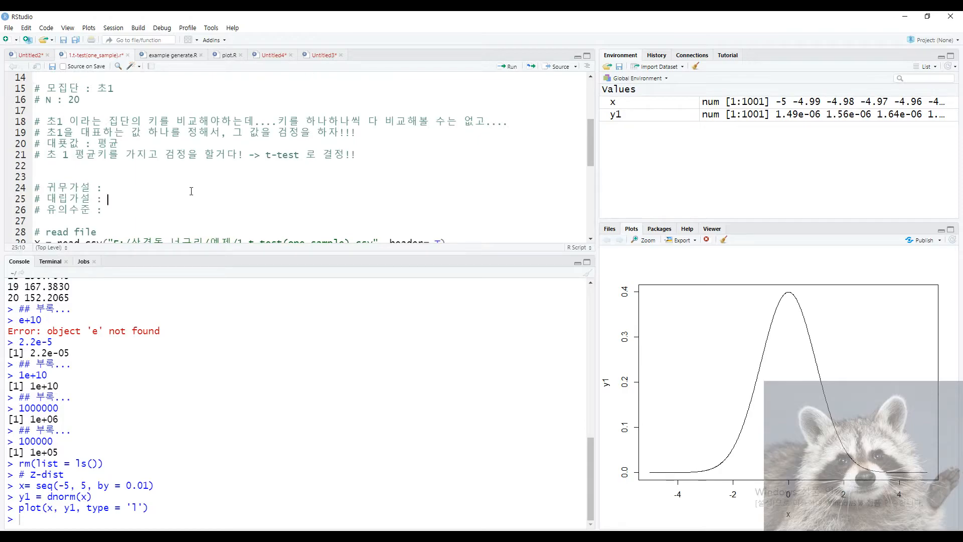
{"action": "type", "text": "요즘 "}
{"action": "type", "text": "초1"}
{"action": "type", "text": " 평균키는 150이"}
{"action": "type", "text": "대"}
{"action": "left_click", "coordinate": [153, 201]}
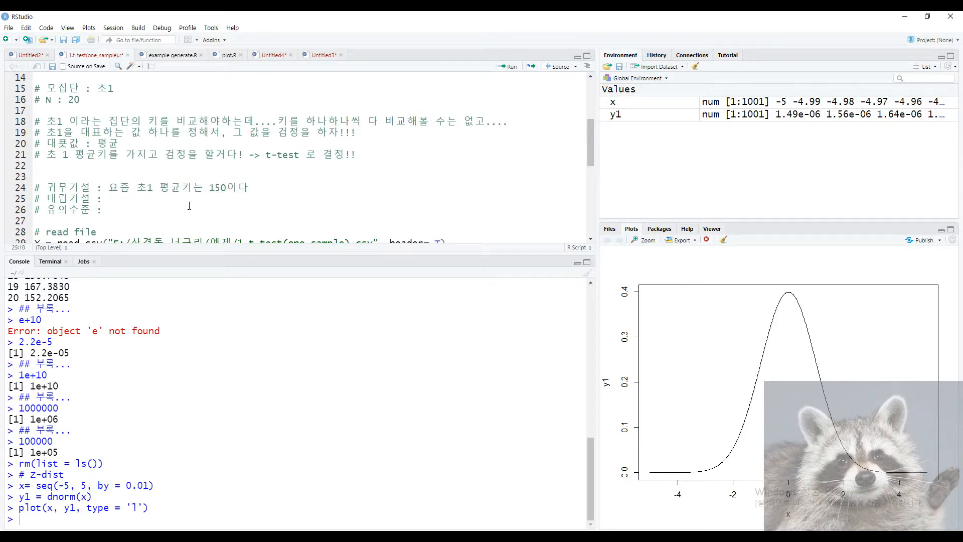
{"action": "type", "text": "요즘 초1 평균ㅋ키는 150이 아니"}
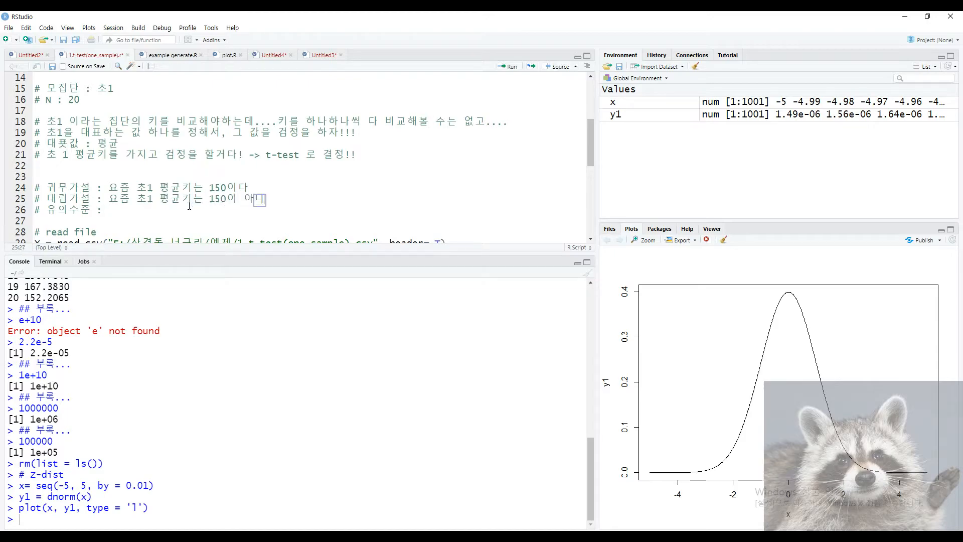
{"action": "type", "text": "대."}
{"action": "key", "text": "Up"}
Set the significance level (유의수준) to 0.05.
{"action": "left_click_drag", "start_coordinate": [126, 211], "coordinate": [48, 211]}
{"action": "left_click", "coordinate": [152, 213]}
{"action": "type", "text": "0.05"}
{"action": "scroll", "coordinate": [165, 212], "scroll_direction": "down", "scroll_amount": 1}
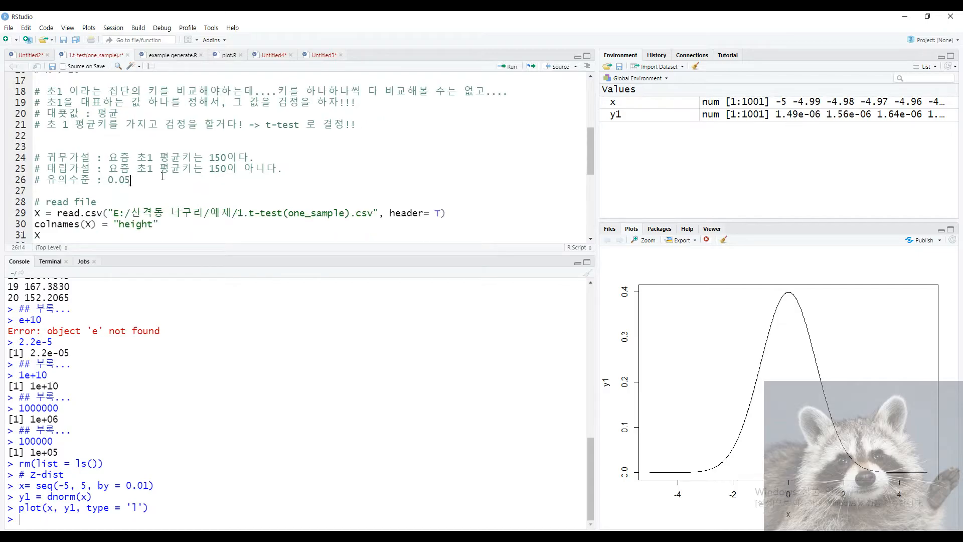
Run the CSV-reading lines into X, inspect the 20 printed heights, and add a blank line.
{"action": "left_click", "coordinate": [74, 213]}
{"action": "scroll", "coordinate": [220, 202], "scroll_direction": "down", "scroll_amount": 2}
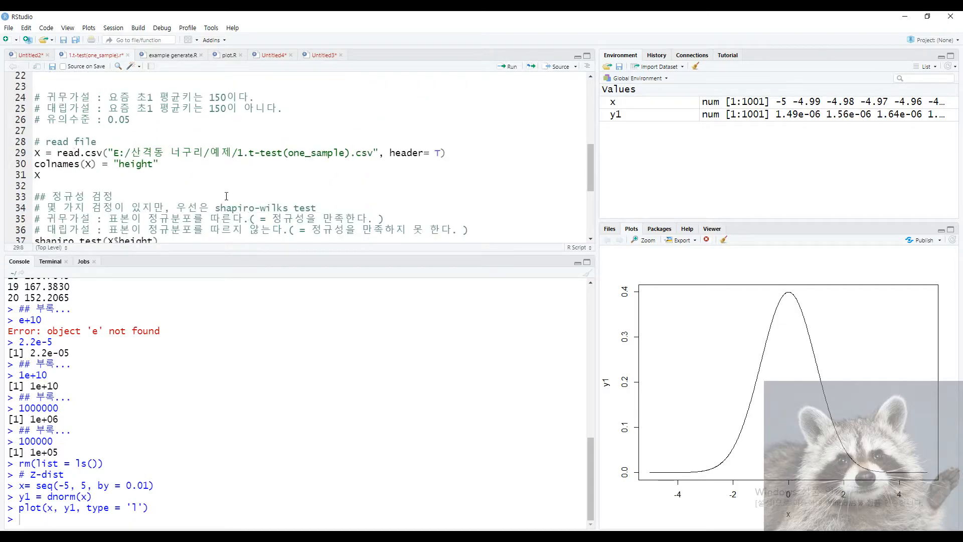
{"action": "key", "text": "ctrl+Return"}
{"action": "key", "text": "ctrl+Return"}
{"action": "key", "text": "ctrl+Return"}
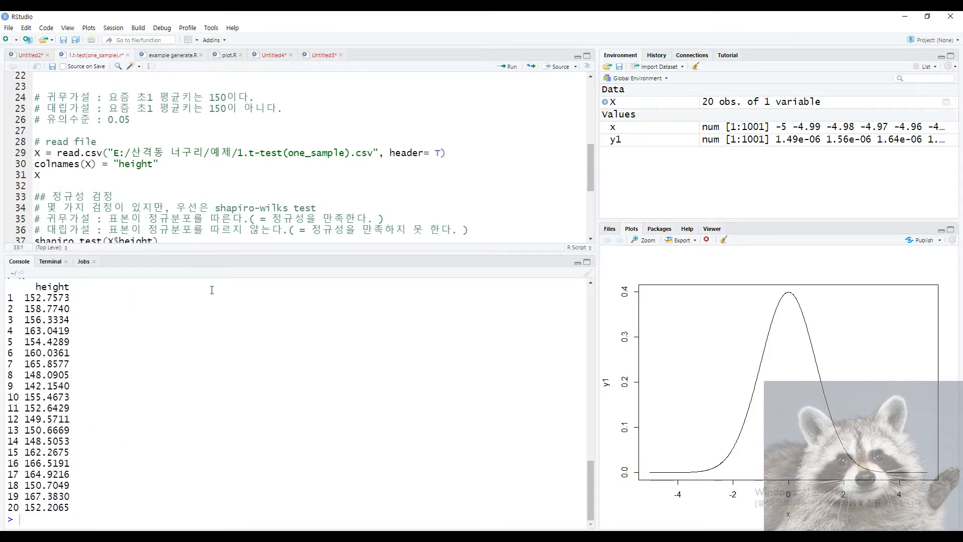
{"action": "left_click_drag", "start_coordinate": [31, 288], "coordinate": [78, 510]}
{"action": "left_click", "coordinate": [74, 290]}
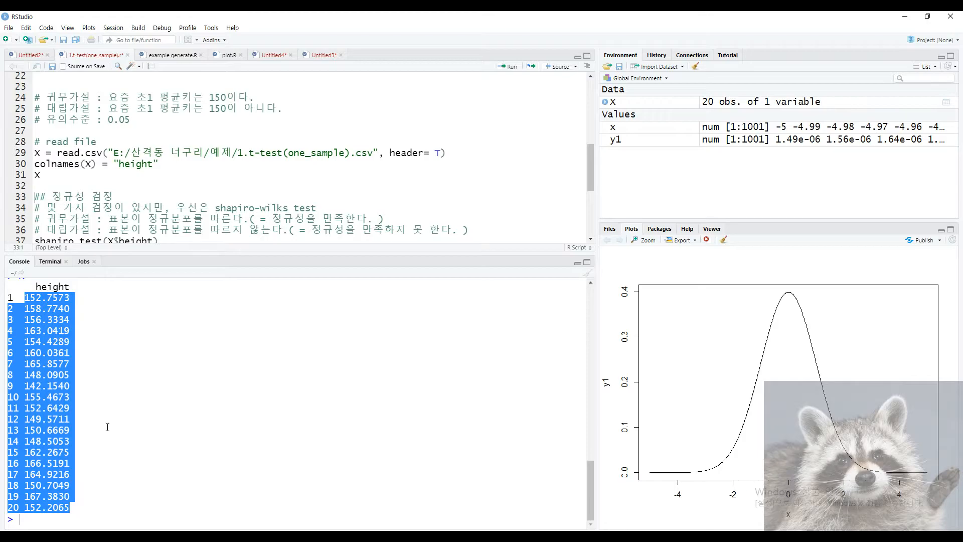
{"action": "left_click", "coordinate": [173, 219]}
{"action": "left_click", "coordinate": [100, 185]}
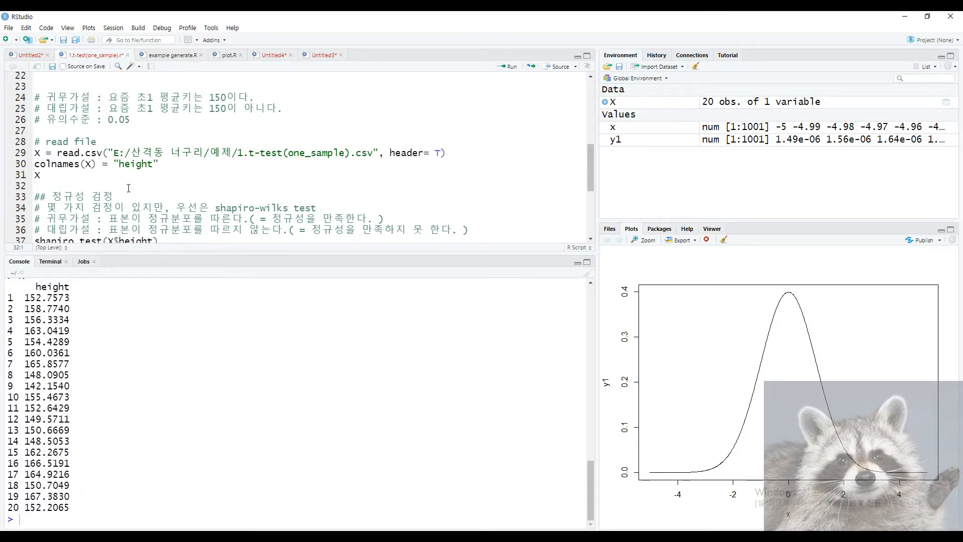
{"action": "key", "text": "Return"}
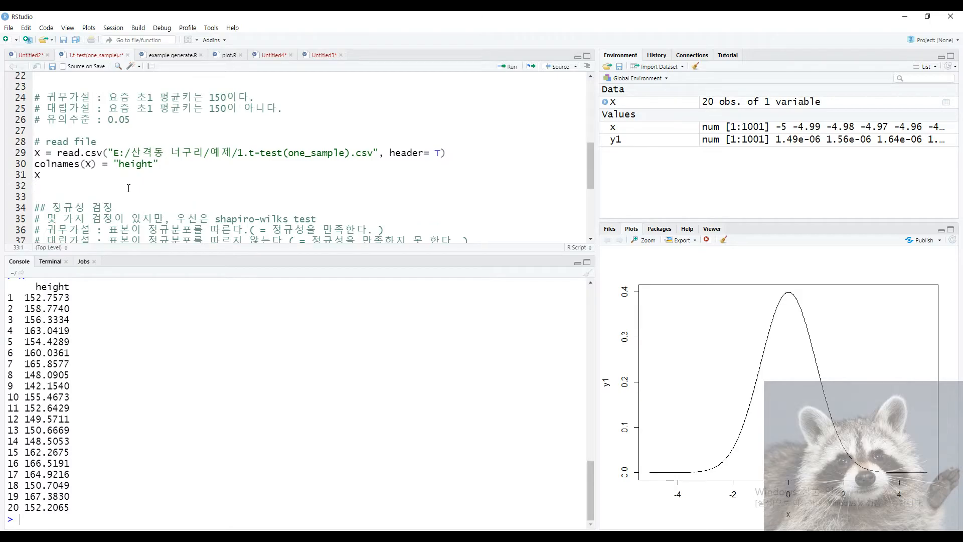
Add and run mean(X$height), which returns 156.1165.
{"action": "type", "text": "mean(X"}
{"action": "key", "text": "ctrl+Return"}
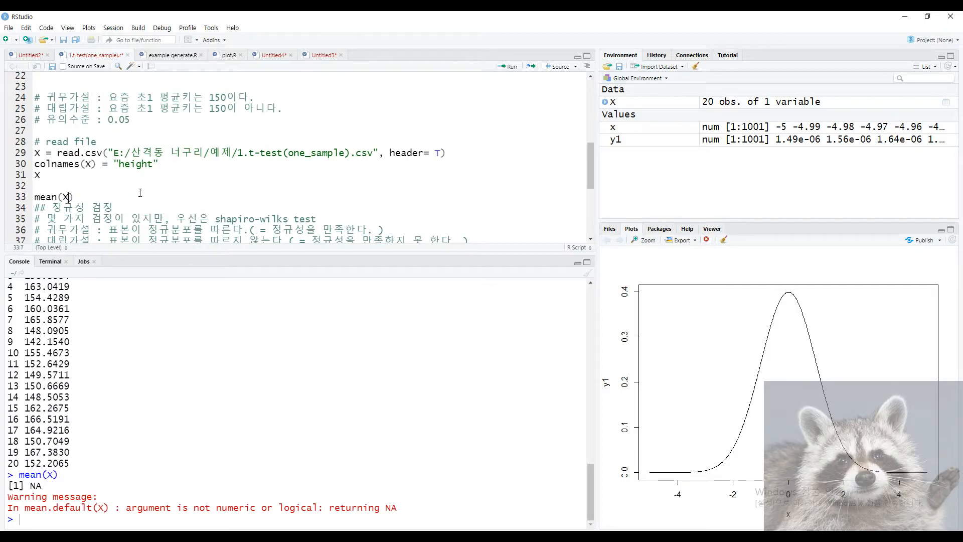
{"action": "type", "text": "$"}
{"action": "key", "text": "Tab"}
{"action": "key", "text": "ctrl+Return"}
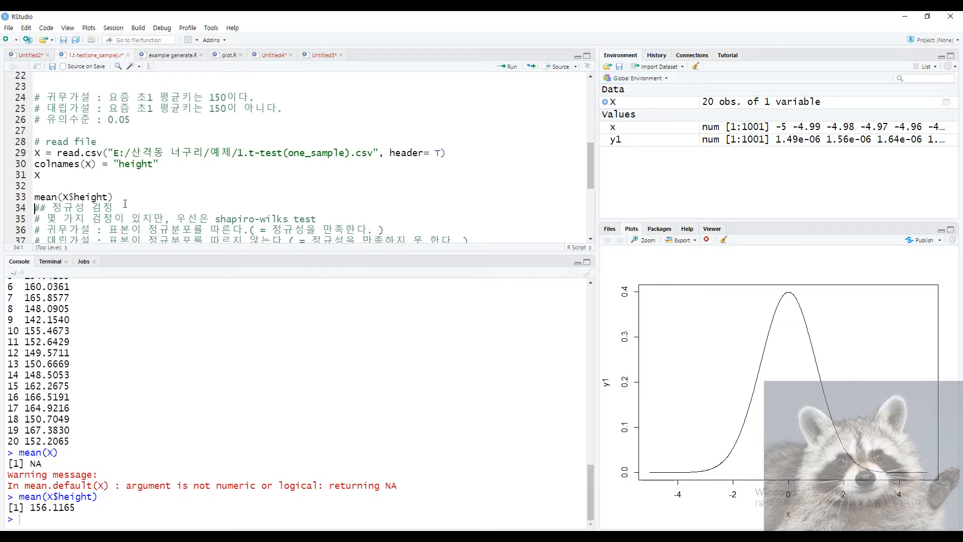
{"action": "key", "text": "Return"}
Plot the heights with plot(X$height) and add a reference line with abline(h= 150).
{"action": "key", "text": "Up"}
{"action": "type", "text": "plot(X$height"}
{"action": "key", "text": "ctrl+Return"}
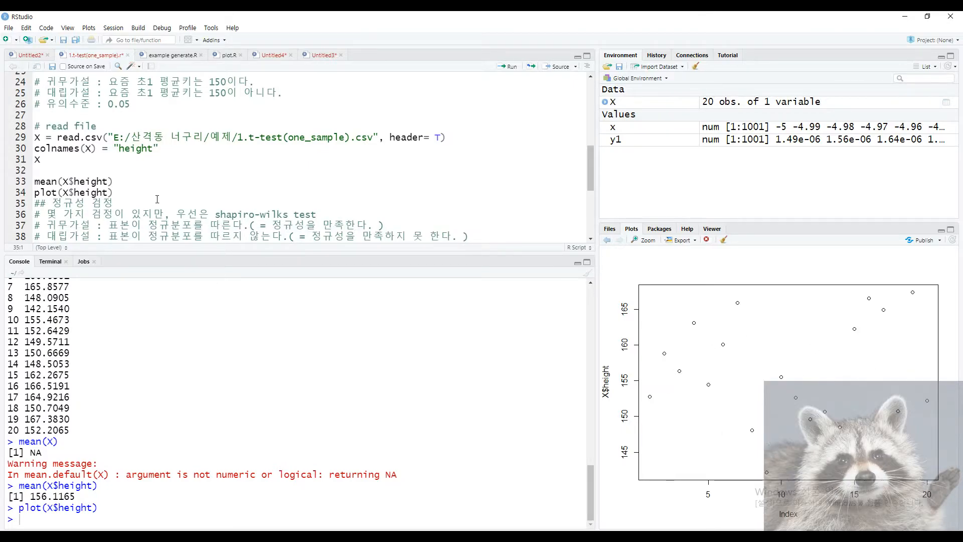
{"action": "key", "text": "Return"}
{"action": "key", "text": "Up"}
{"action": "type", "text": "ablin"}
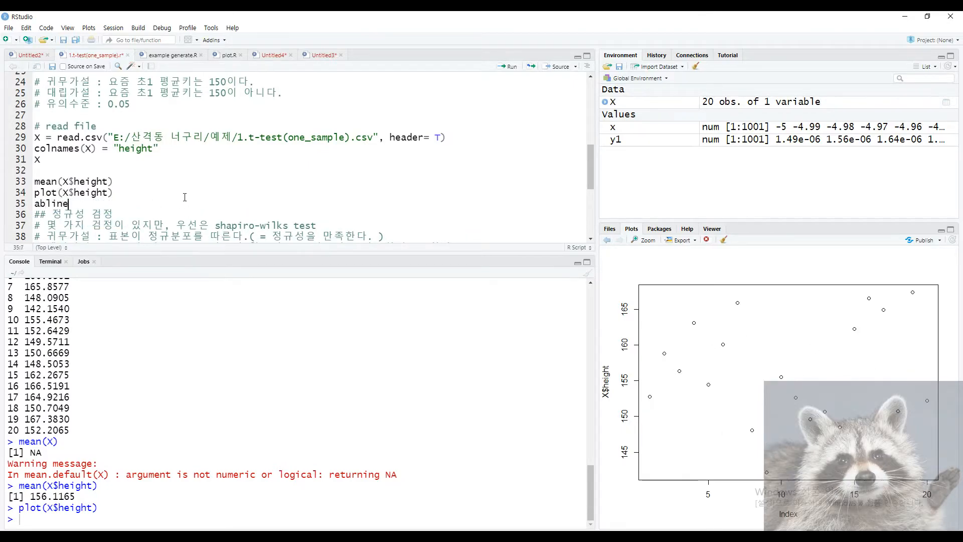
{"action": "key", "text": "Tab"}
{"action": "type", "text": "h= 150"}
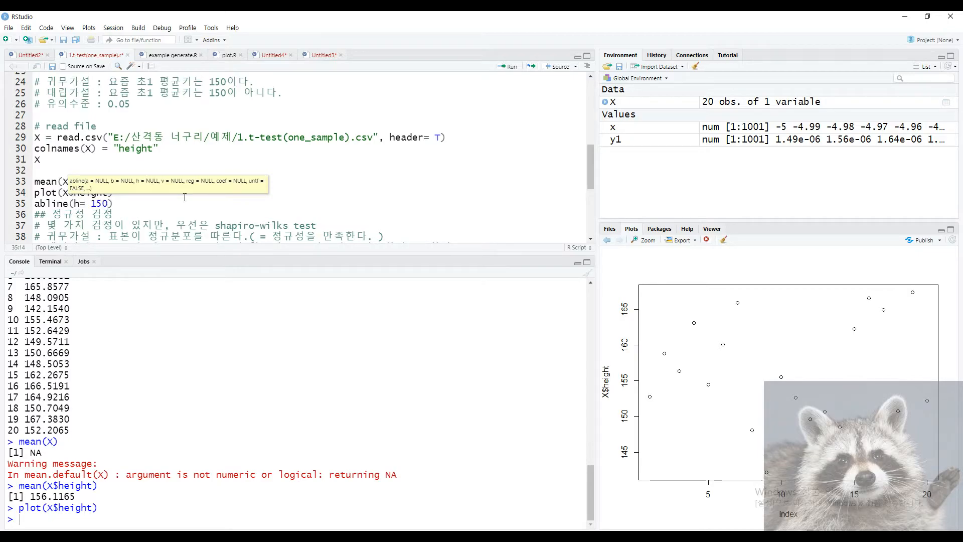
{"action": "key", "text": "ctrl+Return"}
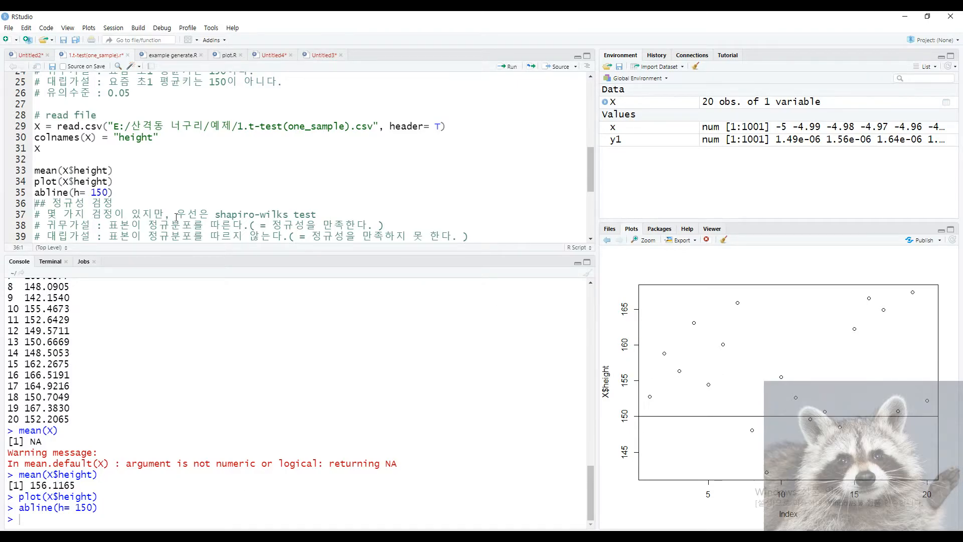
Insert a blank line after the abline(h = 150) line.
{"action": "left_click_drag", "start_coordinate": [131, 194], "coordinate": [33, 160]}
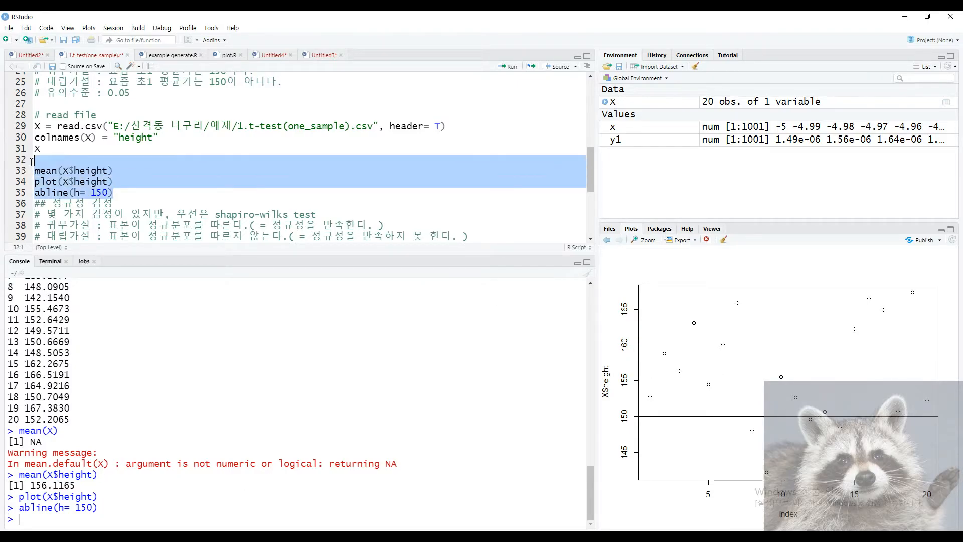
{"action": "left_click", "coordinate": [152, 183]}
{"action": "left_click", "coordinate": [141, 192]}
{"action": "scroll", "coordinate": [141, 196], "scroll_direction": "down", "scroll_amount": 1}
{"action": "key", "text": "Return"}
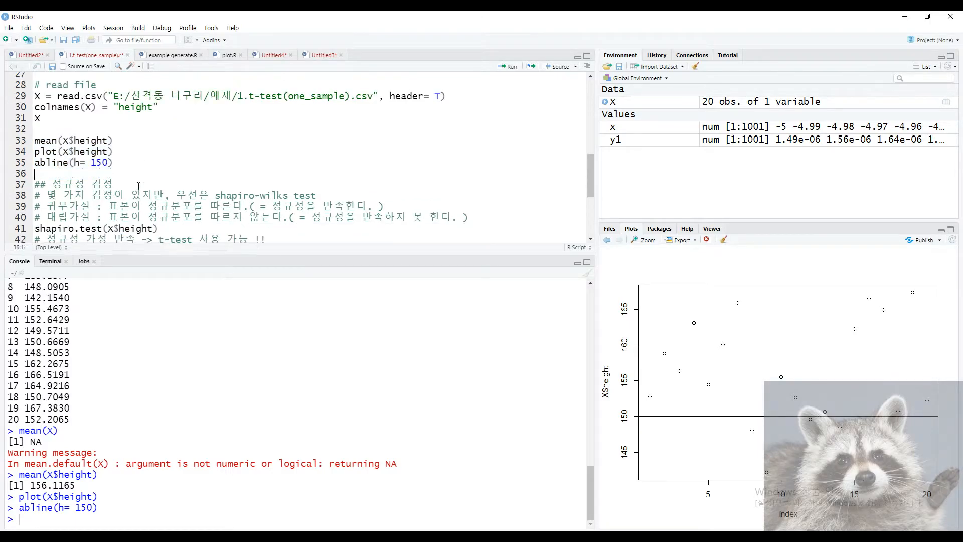
{"action": "scroll", "coordinate": [141, 196], "scroll_direction": "down", "scroll_amount": 2}
{"action": "scroll", "coordinate": [143, 198], "scroll_direction": "up", "scroll_amount": 4}
{"action": "scroll", "coordinate": [147, 200], "scroll_direction": "down", "scroll_amount": 1}
{"action": "scroll", "coordinate": [147, 201], "scroll_direction": "down", "scroll_amount": 2}
{"action": "left_click_drag", "start_coordinate": [53, 159], "coordinate": [115, 157]}
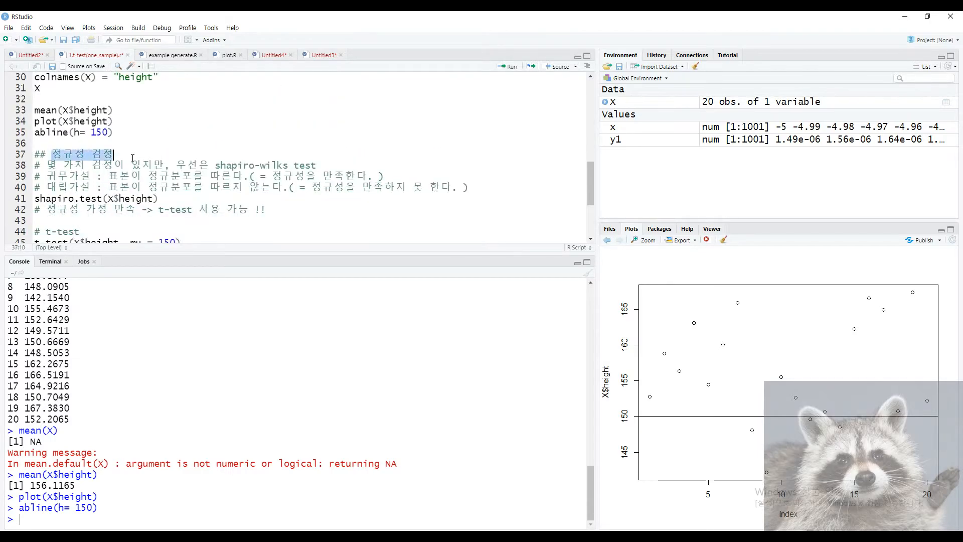
{"action": "scroll", "coordinate": [112, 216], "scroll_direction": "up", "scroll_amount": 4}
{"action": "scroll", "coordinate": [112, 219], "scroll_direction": "down", "scroll_amount": 3}
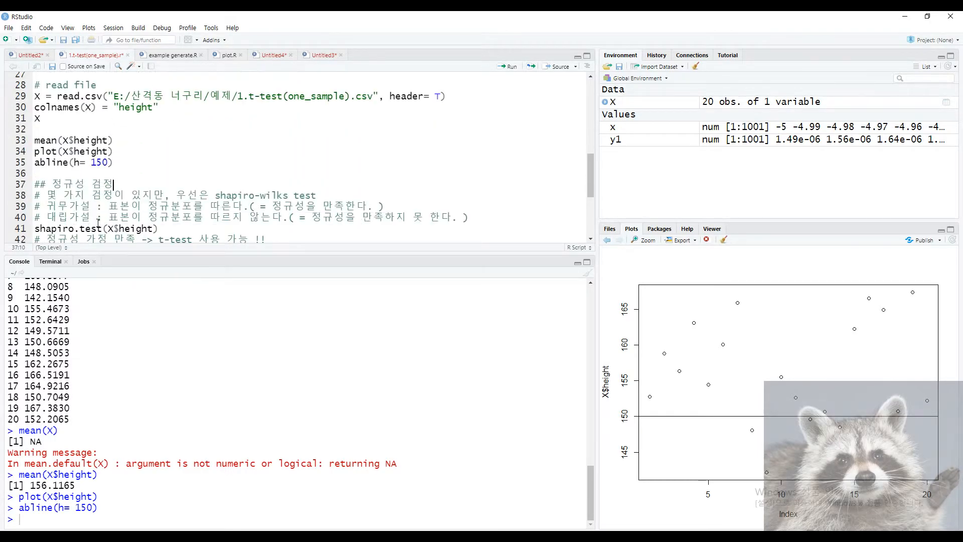
{"action": "scroll", "coordinate": [57, 221], "scroll_direction": "up", "scroll_amount": 9}
Extend the '## 정규성 검정' heading with ': 저 20개의 표본이 정규성을 만족시키는가??'.
{"action": "left_click_drag", "start_coordinate": [45, 153], "coordinate": [462, 154]}
{"action": "left_click", "coordinate": [403, 171]}
{"action": "key", "text": "Down"}
{"action": "scroll", "coordinate": [54, 198], "scroll_direction": "down", "scroll_amount": 9}
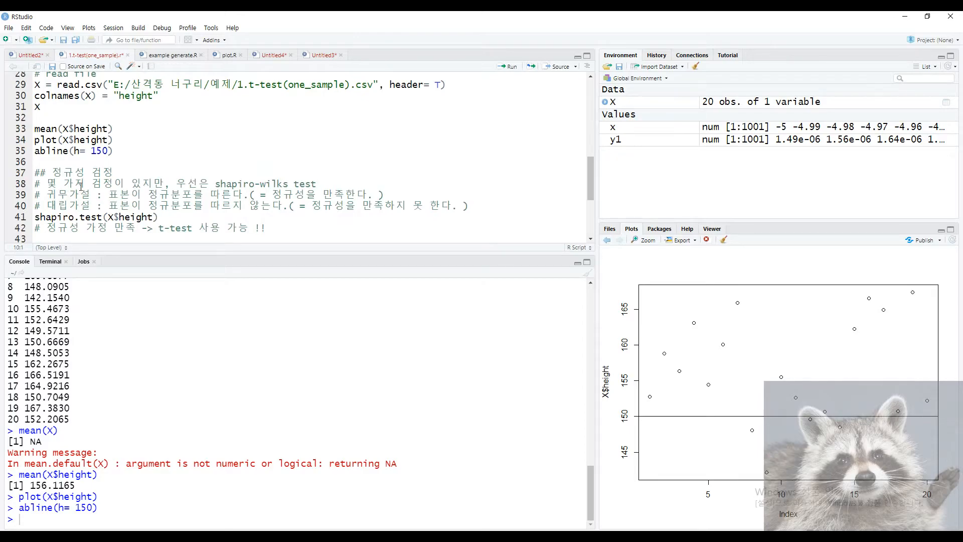
{"action": "left_click", "coordinate": [169, 171]}
{"action": "type", "text": ": 저 데이터"}
{"action": "type", "text": "가"}
{"action": "key", "text": "Down"}
{"action": "key", "text": "BackSpace"}
{"action": "key", "text": "BackSpace"}
{"action": "key", "text": "BackSpace"}
{"action": "key", "text": "BackSpace"}
{"action": "type", "text": "20개의 ㅍㅛ본이 정규성으ㄹ 만족시키는가??"}
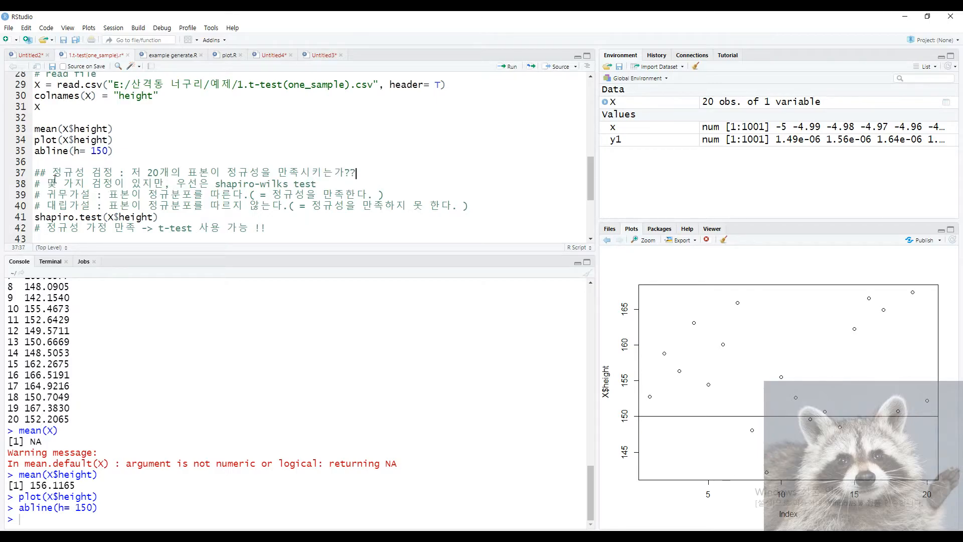
Highlight the Shapiro-Wilk test comment on line 38 to explain it.
{"action": "left_click_drag", "start_coordinate": [49, 183], "coordinate": [295, 184]}
{"action": "left_click", "coordinate": [136, 183]}
{"action": "left_click", "coordinate": [326, 185]}
{"action": "double_click", "coordinate": [306, 184]}
{"action": "left_click", "coordinate": [326, 184]}
{"action": "left_click_drag", "start_coordinate": [112, 195], "coordinate": [295, 185]}
{"action": "left_click", "coordinate": [304, 184]}
{"action": "double_click", "coordinate": [304, 184]}
{"action": "left_click", "coordinate": [332, 185]}
{"action": "left_click", "coordinate": [295, 184]}
Highlight the null and alternative hypothesis comments on lines 39–40 while explaining them.
{"action": "left_click_drag", "start_coordinate": [46, 195], "coordinate": [236, 195]}
{"action": "left_click", "coordinate": [98, 206]}
{"action": "left_click", "coordinate": [149, 195]}
{"action": "left_click", "coordinate": [243, 206]}
{"action": "left_click_drag", "start_coordinate": [42, 207], "coordinate": [283, 209]}
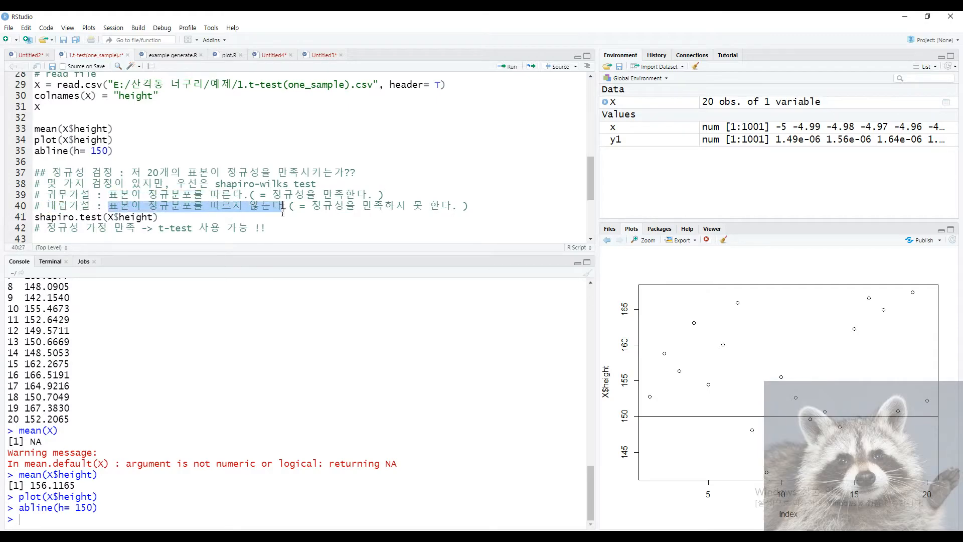
{"action": "left_click", "coordinate": [284, 208]}
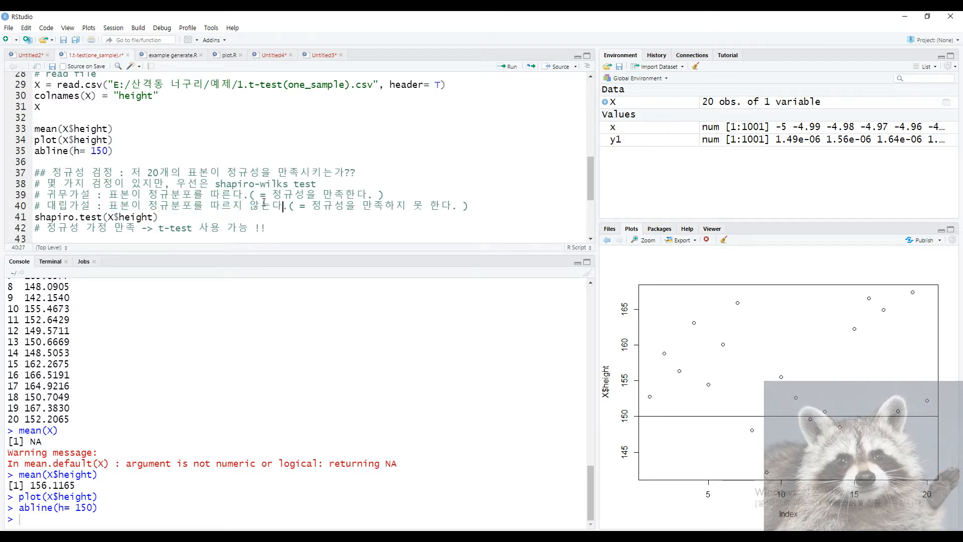
{"action": "left_click_drag", "start_coordinate": [269, 195], "coordinate": [378, 196]}
{"action": "left_click", "coordinate": [192, 217]}
Add a comment above shapiro.test saying the p-value must be greater than 0.05 (보다 커야된다).
{"action": "key", "text": "Home"}
{"action": "key", "text": "Return"}
{"action": "key", "text": "Up"}
{"action": "type", "text": "# 우"}
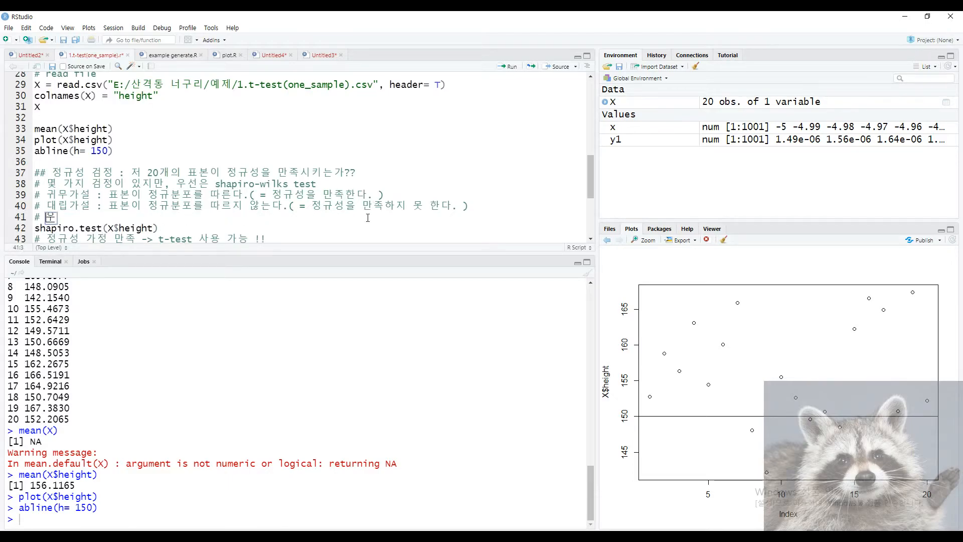
{"action": "type", "text": "리의 목적을 뭘"}
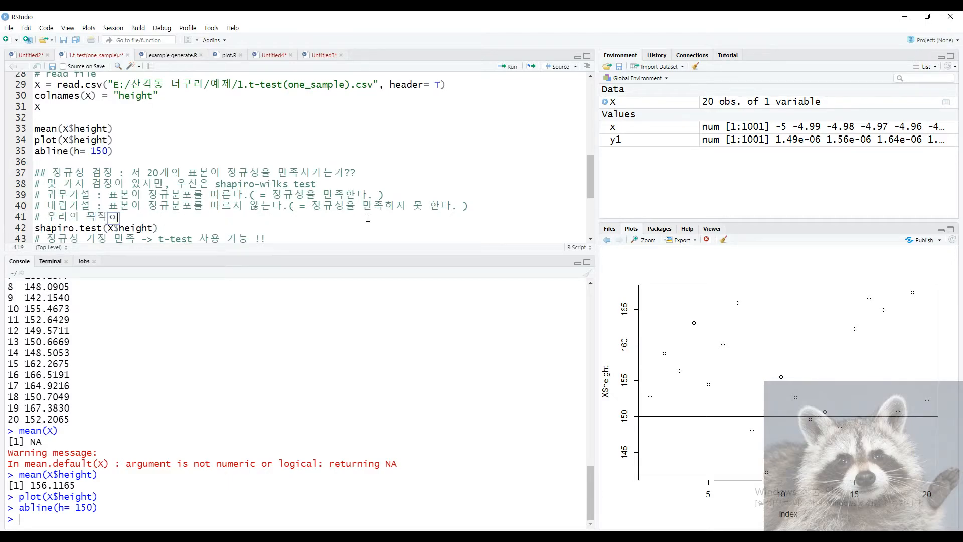
{"action": "type", "text": "해서는 p-value"}
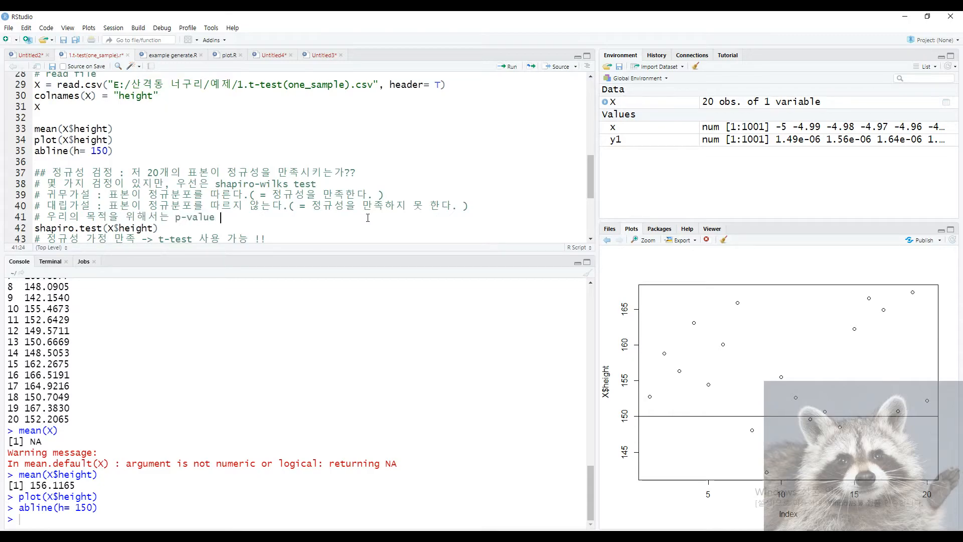
{"action": "type", "text": " >0.05"}
{"action": "key", "text": "Left"}
{"action": "key", "text": "Left"}
{"action": "key", "text": "BackSpace"}
{"action": "type", "text": "가"}
{"action": "key", "text": "End"}
{"action": "key", "text": "BackSpace"}
{"action": "type", "text": "보다 커야된다"}
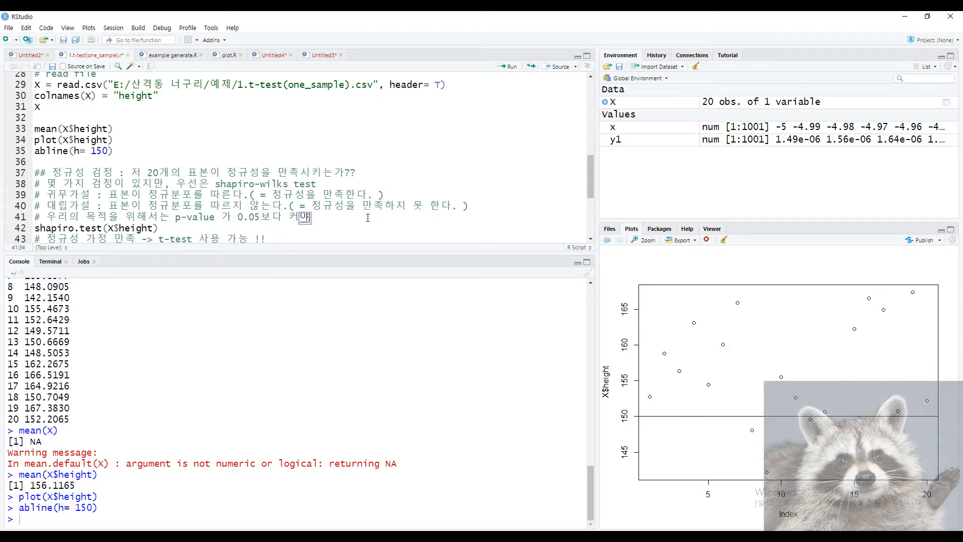
Insert '지금' after the comment marker and end the line with a period.
{"action": "key", "text": "Home"}
{"action": "key", "text": "Right"}
{"action": "key", "text": "Right"}
{"action": "type", "text": "지금은"}
{"action": "key", "text": "BackSpace"}
{"action": "key", "text": "BackSpace"}
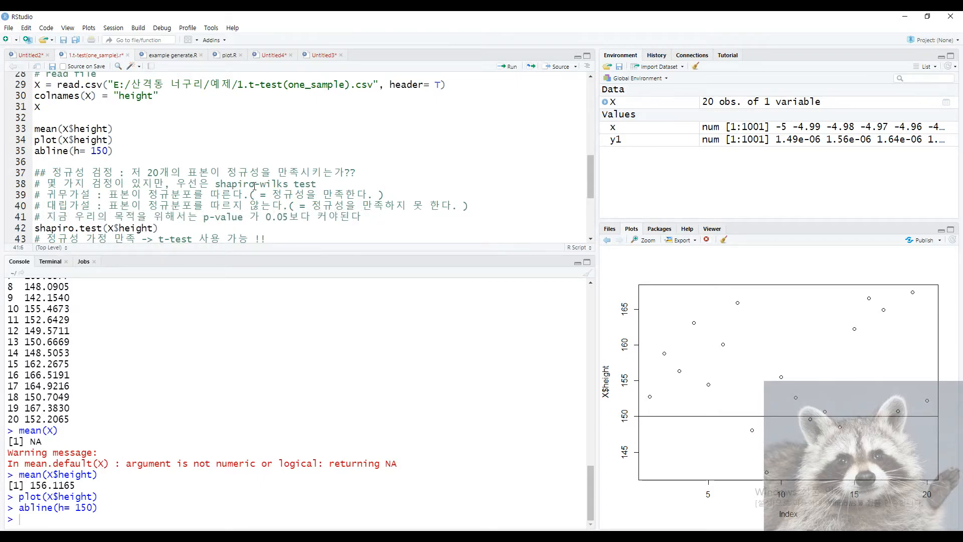
{"action": "double_click", "coordinate": [375, 221]}
{"action": "left_click", "coordinate": [376, 220]}
{"action": "type", "text": "."}
Highlight the hypotheses, the p-value rule and the shapiro.test call to explain them.
{"action": "left_click_drag", "start_coordinate": [47, 196], "coordinate": [102, 207]}
{"action": "left_click", "coordinate": [102, 206]}
{"action": "left_click_drag", "start_coordinate": [373, 217], "coordinate": [242, 217]}
{"action": "left_click", "coordinate": [223, 231]}
{"action": "left_click_drag", "start_coordinate": [373, 218], "coordinate": [36, 209]}
{"action": "left_click", "coordinate": [222, 233]}
{"action": "left_click_drag", "start_coordinate": [160, 228], "coordinate": [75, 229]}
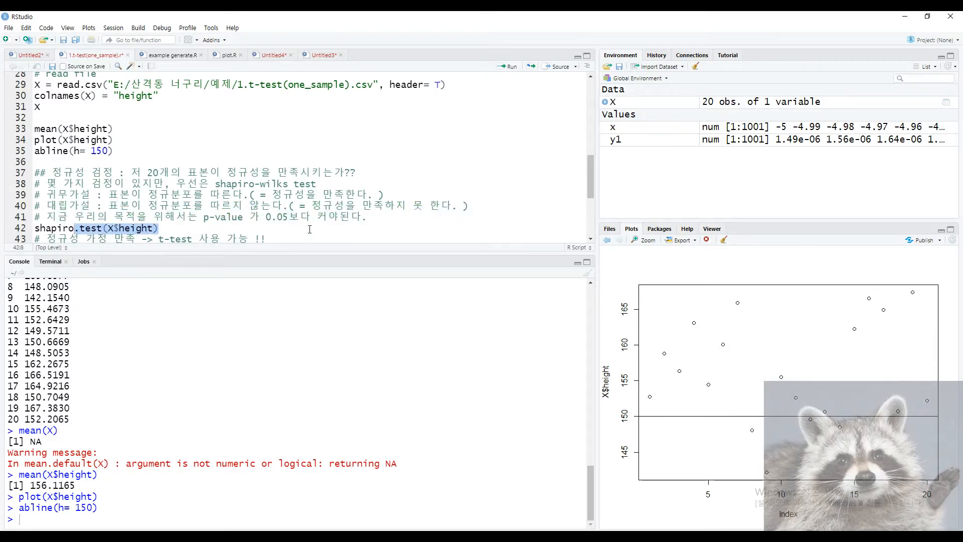
{"action": "left_click", "coordinate": [400, 217]}
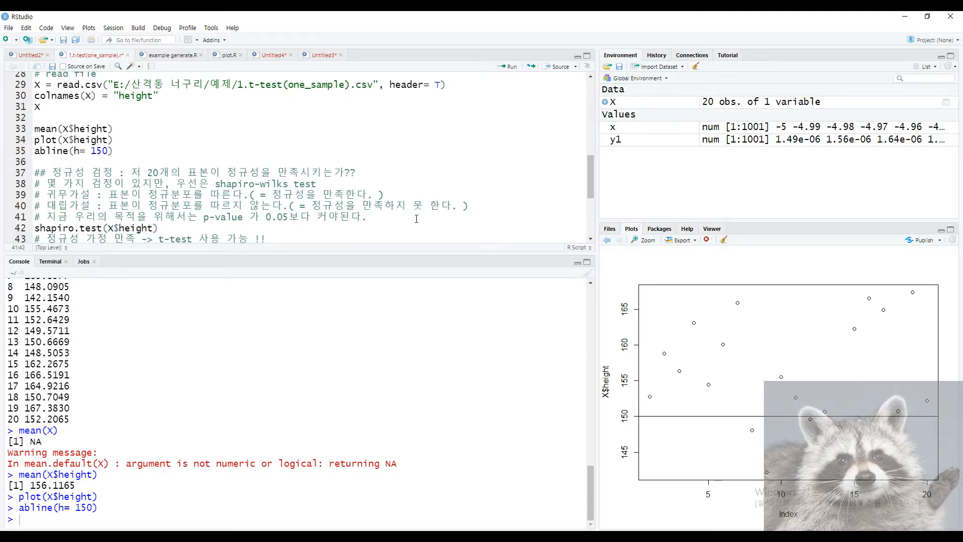
{"action": "left_click_drag", "start_coordinate": [318, 219], "coordinate": [420, 219]}
{"action": "left_click", "coordinate": [419, 219]}
{"action": "left_click_drag", "start_coordinate": [100, 195], "coordinate": [385, 195]}
{"action": "left_click", "coordinate": [385, 195]}
{"action": "scroll", "coordinate": [179, 226], "scroll_direction": "down", "scroll_amount": 1}
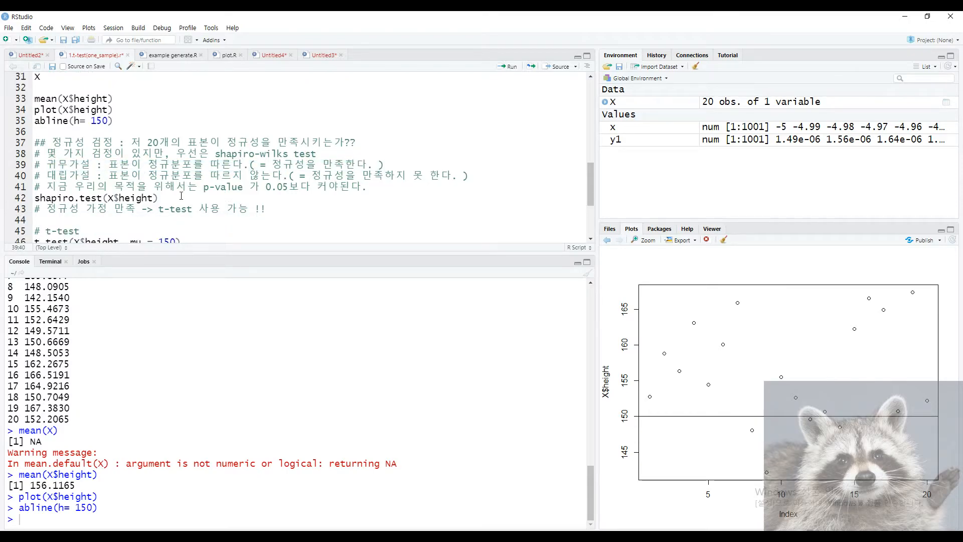
Run shapiro.test(X$height) and highlight the output heading and tested variable X$height.
{"action": "key", "text": "ctrl+Return"}
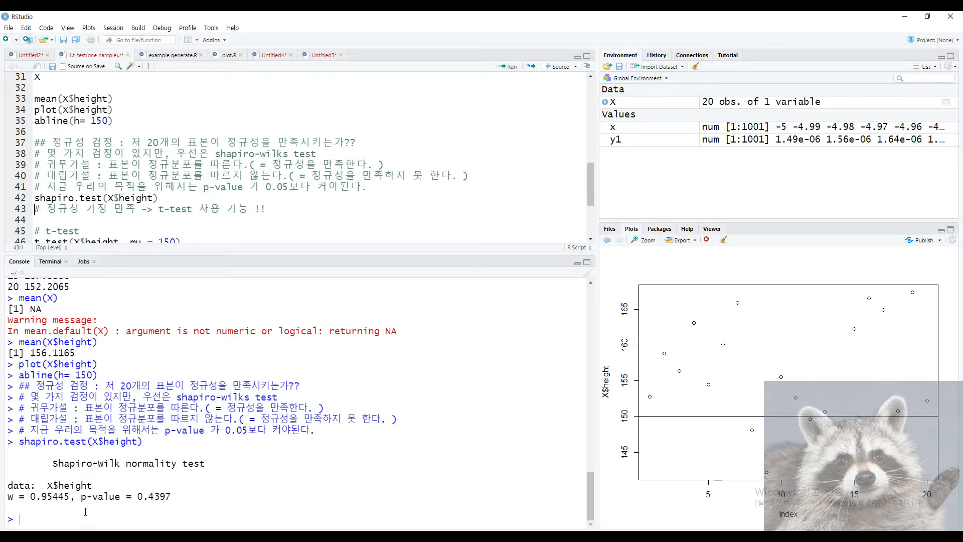
{"action": "left_click_drag", "start_coordinate": [56, 469], "coordinate": [131, 471]}
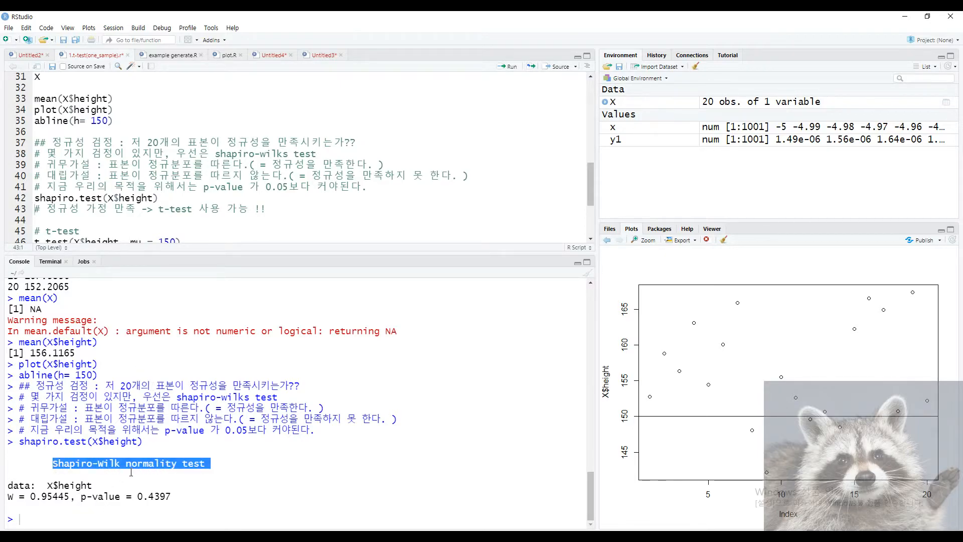
{"action": "left_click", "coordinate": [165, 482]}
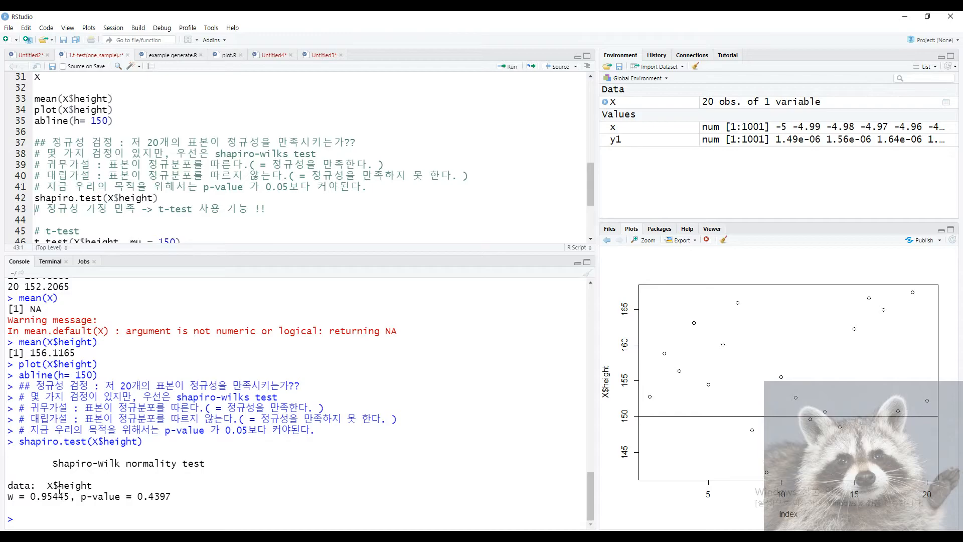
{"action": "left_click_drag", "start_coordinate": [47, 485], "coordinate": [92, 485]}
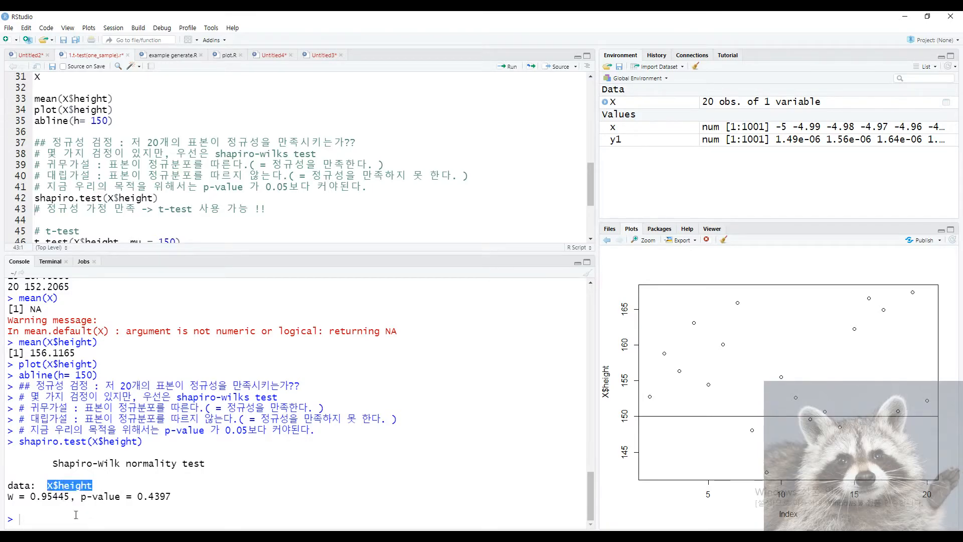
Highlight W = 0.95445 and p-value = 0.4397 in the console to explain the result.
{"action": "left_click_drag", "start_coordinate": [7, 498], "coordinate": [171, 497]}
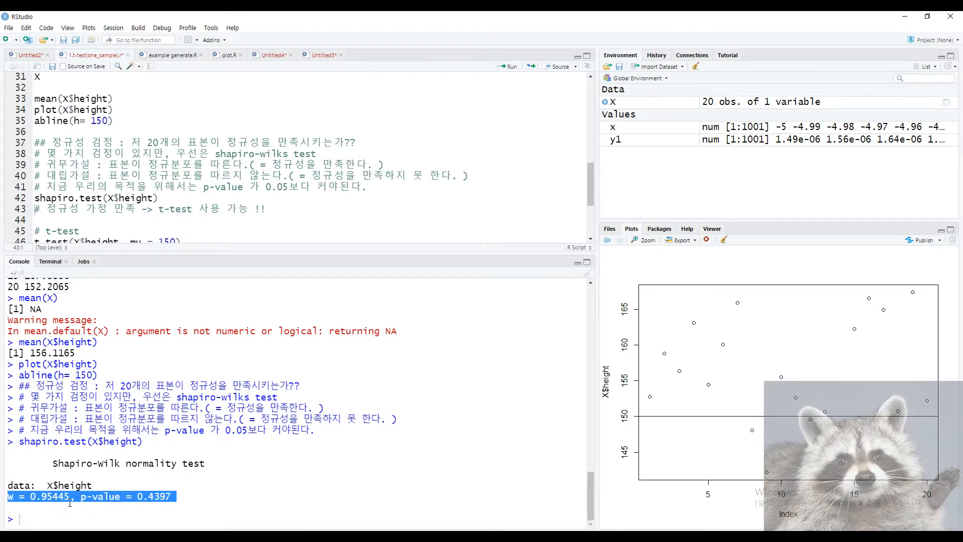
{"action": "left_click", "coordinate": [70, 510]}
{"action": "left_click_drag", "start_coordinate": [76, 497], "coordinate": [9, 497]}
{"action": "left_click", "coordinate": [10, 499]}
{"action": "left_click", "coordinate": [78, 498]}
{"action": "left_click", "coordinate": [120, 512]}
{"action": "left_click", "coordinate": [61, 513]}
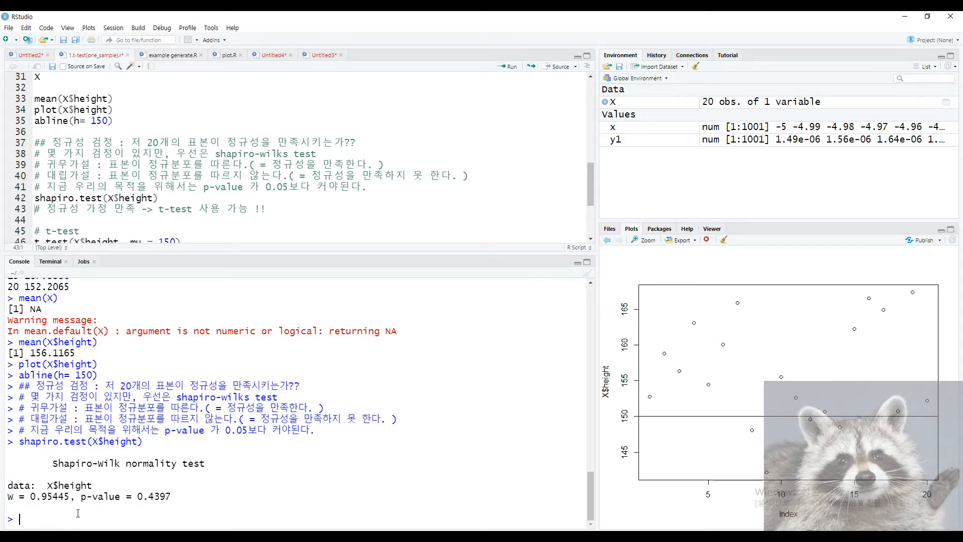
{"action": "mouse_move", "coordinate": [82, 500]}
{"action": "left_mouse_down"}
{"action": "mouse_move", "coordinate": [173, 498]}
{"action": "mouse_move", "coordinate": [83, 498]}
{"action": "left_mouse_up"}
{"action": "left_click", "coordinate": [191, 496]}
{"action": "left_click", "coordinate": [83, 498]}
{"action": "left_click", "coordinate": [294, 195]}
Add the comment '# p-value = 0.4397 > 0.05 -> 정규성 가정 만족' below shapiro.test.
{"action": "key", "text": "Return"}
{"action": "type", "text": "#"}
{"action": "key", "text": "BackSpace"}
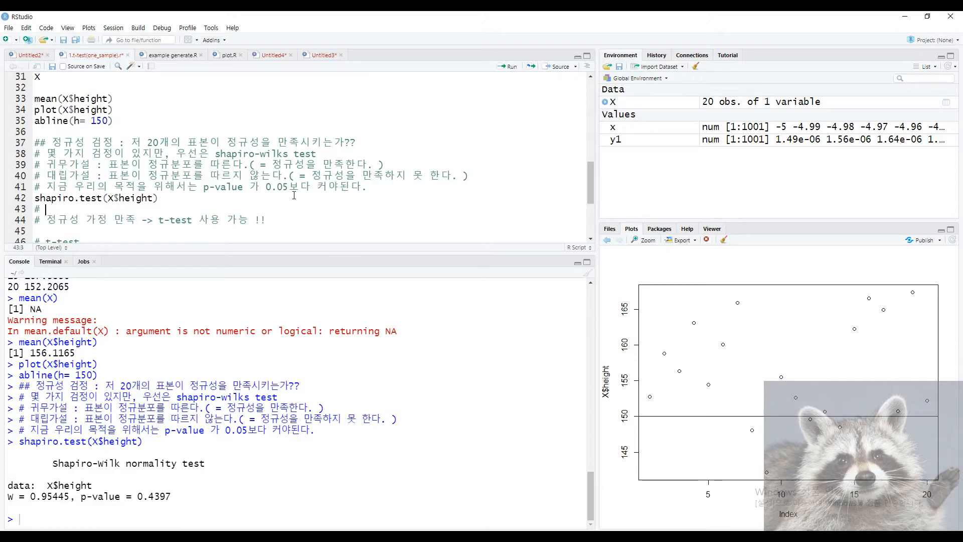
{"action": "type", "text": "p-value = 0.4397 > 0.05"}
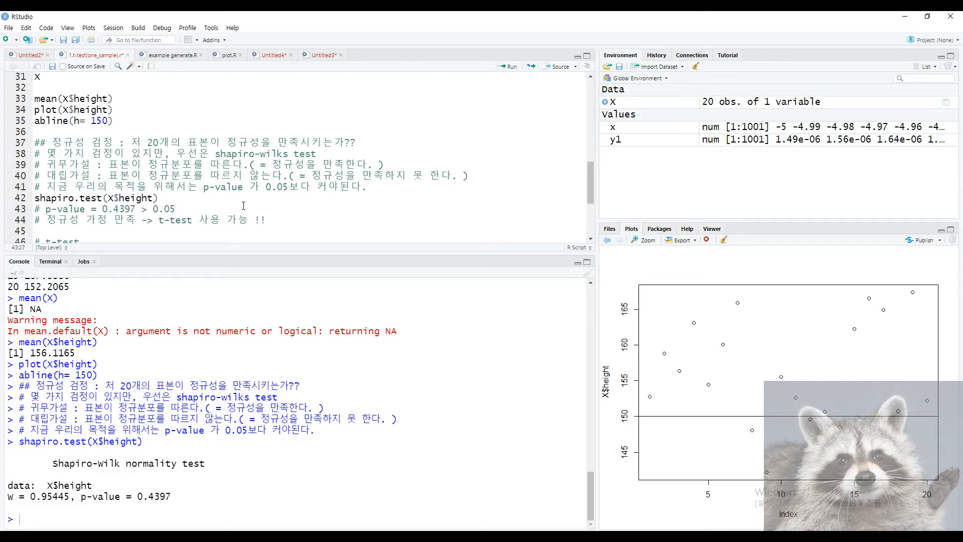
{"action": "type", "text": " -> 정규성 가정 만족"}
Remove the duplicated text and move '-> t-test 사용 가능 !!' onto the p-value comment line.
{"action": "key", "text": "Down"}
{"action": "key", "text": "Home"}
{"action": "key", "text": "Right"}
{"action": "key", "text": "Right"}
{"action": "key", "text": "shift+Right"}
{"action": "key", "text": "shift+Right"}
{"action": "key", "text": "shift+Right"}
{"action": "key", "text": "shift+Right"}
{"action": "key", "text": "shift+Right"}
{"action": "key", "text": "shift+Right"}
{"action": "key", "text": "shift+Right"}
{"action": "key", "text": "shift+Right"}
{"action": "key", "text": "shift+Right"}
{"action": "key", "text": "shift+Right"}
{"action": "key", "text": "shift+Left"}
{"action": "key", "text": "Delete"}
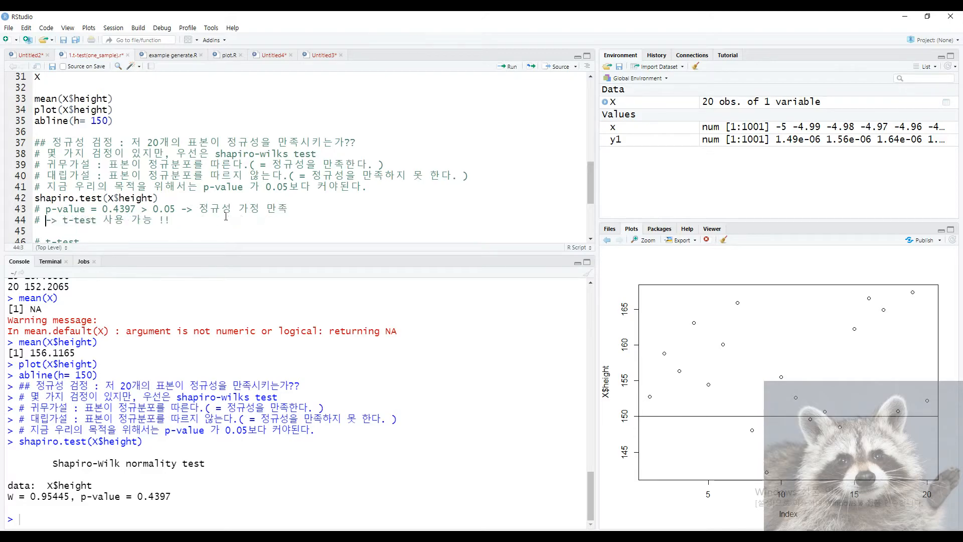
{"action": "left_click", "coordinate": [218, 220]}
{"action": "left_click_drag", "start_coordinate": [45, 221], "coordinate": [172, 220]}
{"action": "key", "text": "ctrl+c"}
{"action": "key", "text": "Delete"}
{"action": "left_click", "coordinate": [341, 212]}
{"action": "key", "text": "ctrl+v"}
Restore the decimal point in 0.4397 and delete the leftover empty comment line.
{"action": "left_click", "coordinate": [140, 227]}
{"action": "left_click", "coordinate": [112, 211]}
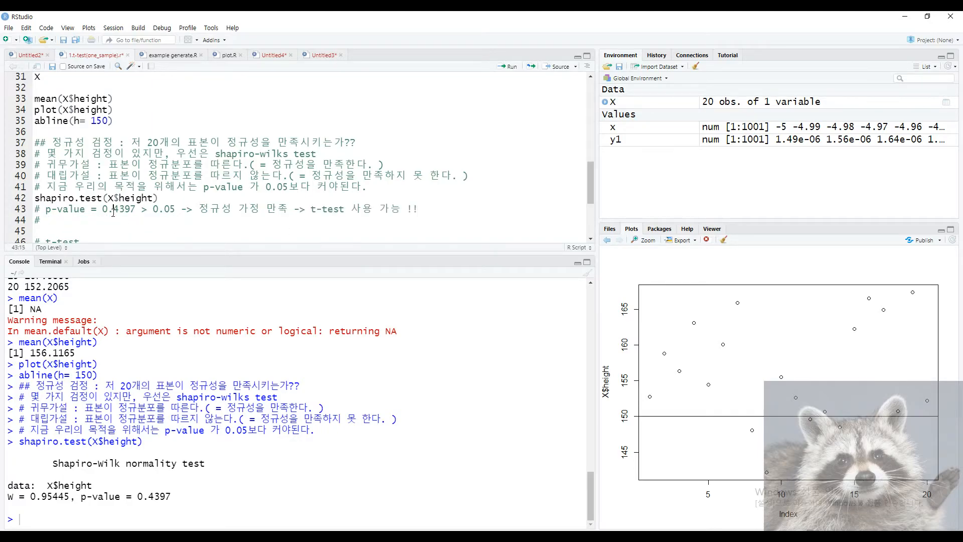
{"action": "key", "text": "BackSpace"}
{"action": "left_click", "coordinate": [100, 221]}
{"action": "left_click", "coordinate": [103, 210]}
{"action": "left_click", "coordinate": [109, 210]}
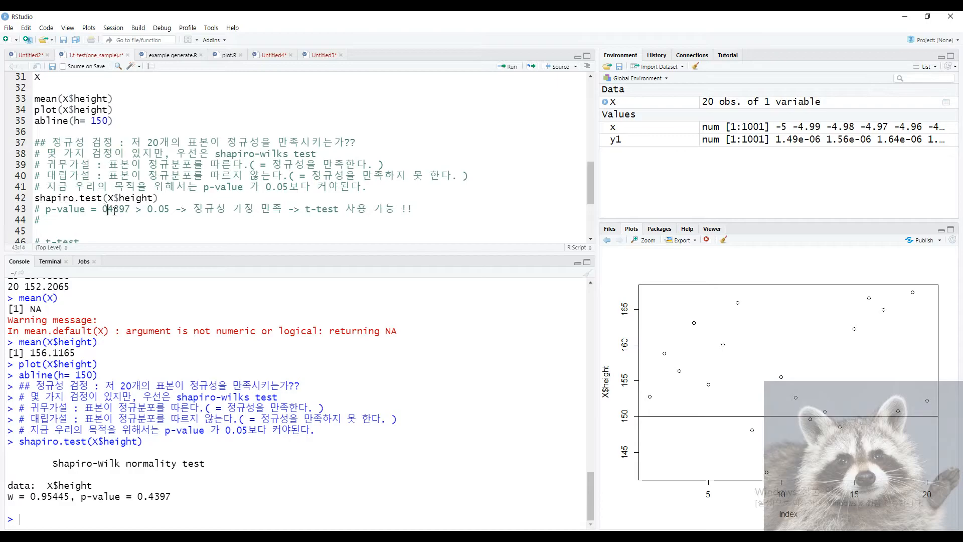
{"action": "type", "text": "."}
{"action": "double_click", "coordinate": [95, 225]}
{"action": "key", "text": "BackSpace"}
{"action": "key", "text": "BackSpace"}
{"action": "key", "text": "BackSpace"}
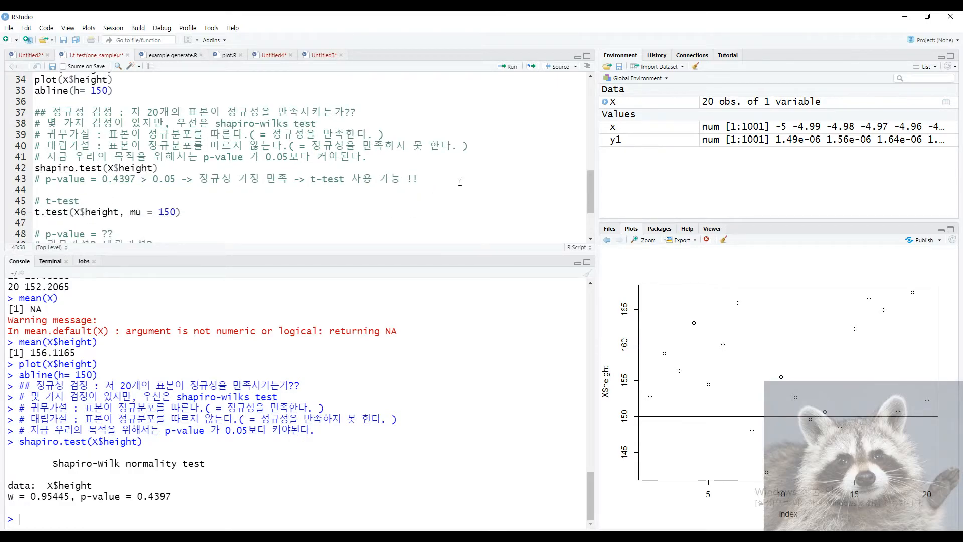
Replace the trailing space with a comma at the end of the t.test arguments.
{"action": "left_click", "coordinate": [309, 179]}
{"action": "left_click_drag", "start_coordinate": [309, 179], "coordinate": [307, 187]}
{"action": "left_click", "coordinate": [304, 190]}
{"action": "left_click", "coordinate": [200, 213]}
{"action": "key", "text": "BackSpace"}
{"action": "type", "text": ","}
Highlight X$height and mu in the t.test call, leaving the caret before the closing parenthesis.
{"action": "left_click_drag", "start_coordinate": [74, 213], "coordinate": [118, 214]}
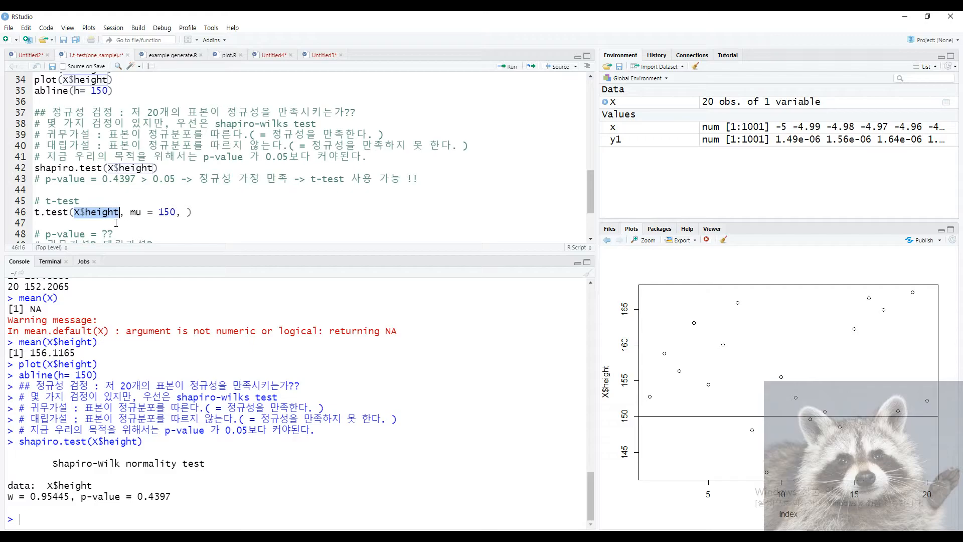
{"action": "left_click", "coordinate": [128, 219]}
{"action": "left_click_drag", "start_coordinate": [130, 212], "coordinate": [142, 214]}
{"action": "left_click", "coordinate": [137, 224]}
{"action": "scroll", "coordinate": [134, 234], "scroll_direction": "up", "scroll_amount": 4}
{"action": "scroll", "coordinate": [133, 236], "scroll_direction": "up", "scroll_amount": 5}
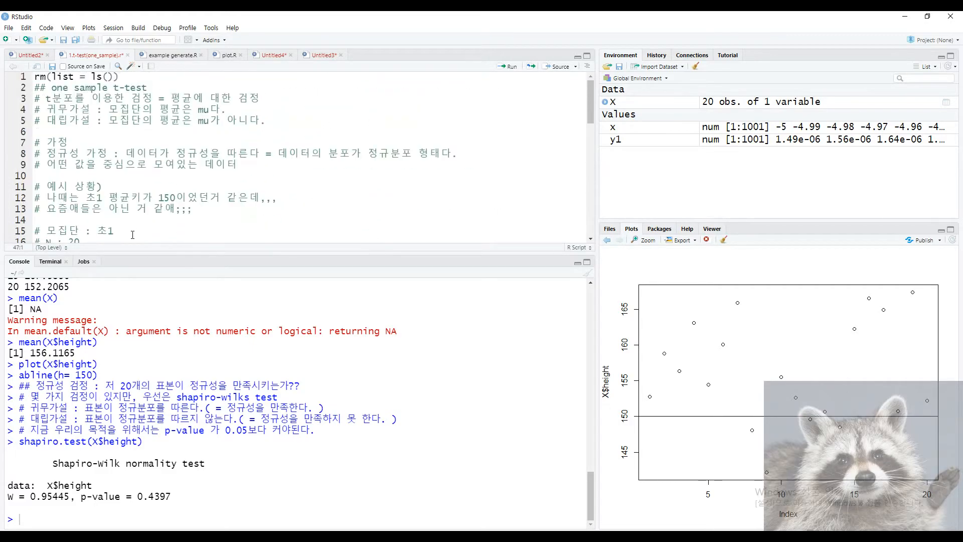
{"action": "scroll", "coordinate": [201, 151], "scroll_direction": "down", "scroll_amount": 12}
{"action": "left_click_drag", "start_coordinate": [159, 182], "coordinate": [176, 182]}
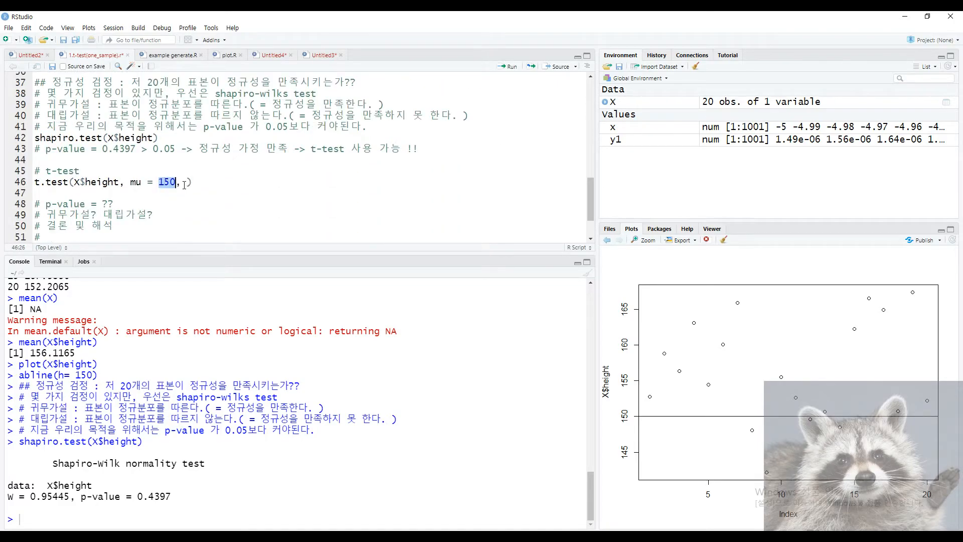
{"action": "left_click", "coordinate": [185, 184]}
Delete mu = 150 and review the mu, paired and var.equal arguments of t.test.
{"action": "key", "text": "shift+Left"}
{"action": "key", "text": "shift+Left"}
{"action": "key", "text": "shift+Left"}
{"action": "key", "text": "shift+Left"}
{"action": "key", "text": "shift+Left"}
{"action": "key", "text": "shift+Left"}
{"action": "key", "text": "shift+Left"}
{"action": "key", "text": "shift+Left"}
{"action": "key", "text": "BackSpace"}
{"action": "key", "text": "Tab"}
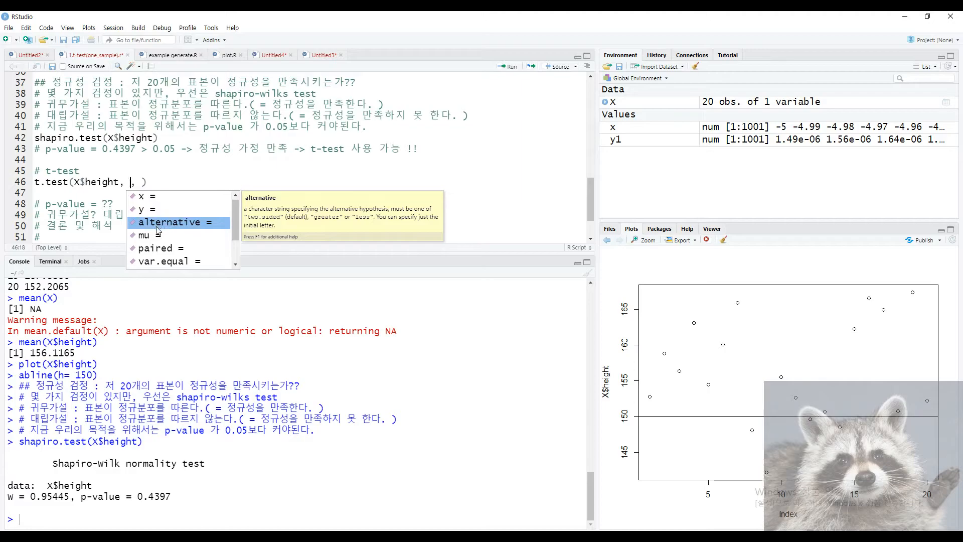
{"action": "left_click", "coordinate": [192, 234]}
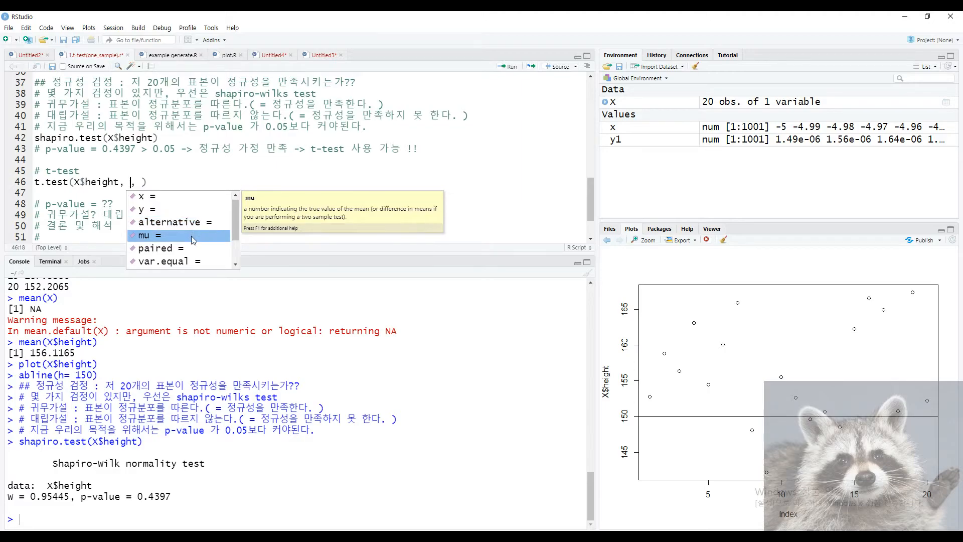
{"action": "left_click", "coordinate": [192, 247]}
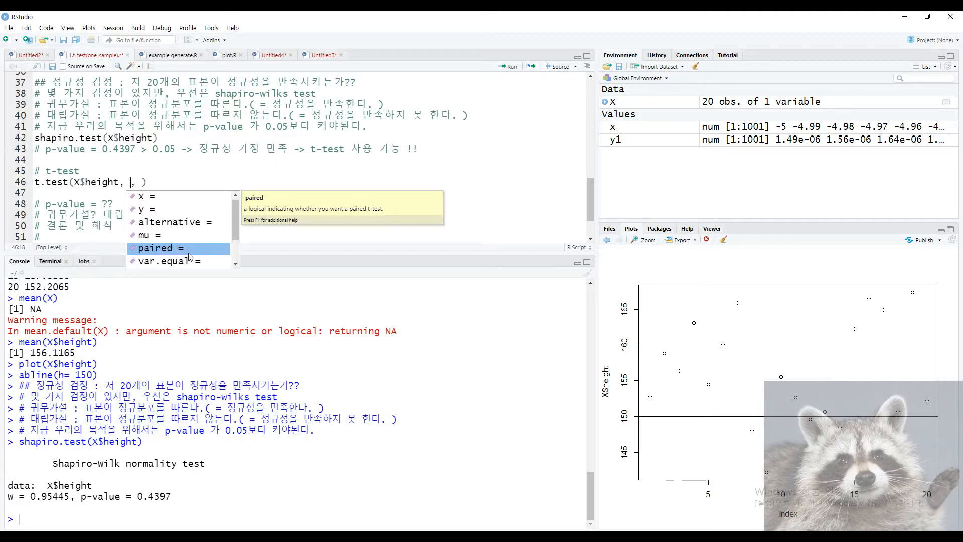
{"action": "scroll", "coordinate": [203, 250], "scroll_direction": "down", "scroll_amount": 1}
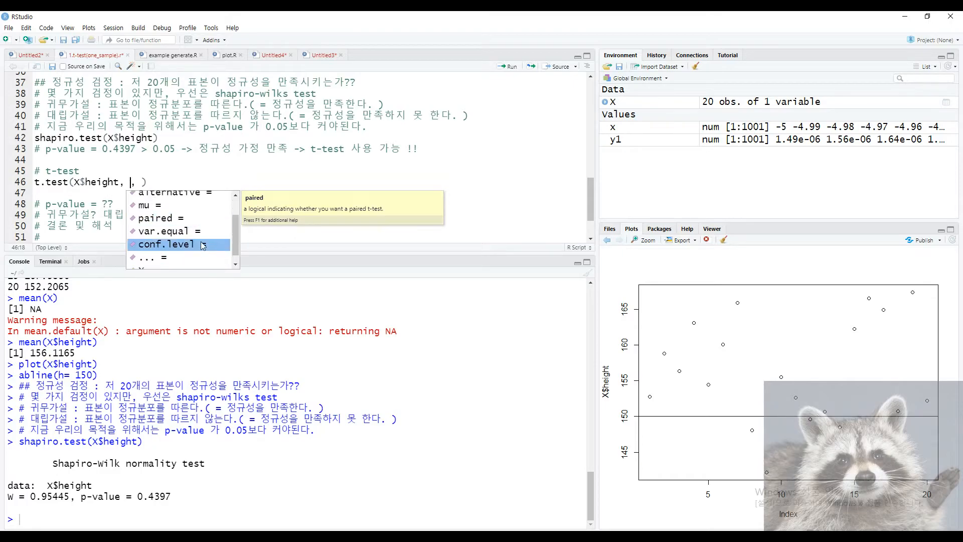
{"action": "left_click", "coordinate": [162, 230]}
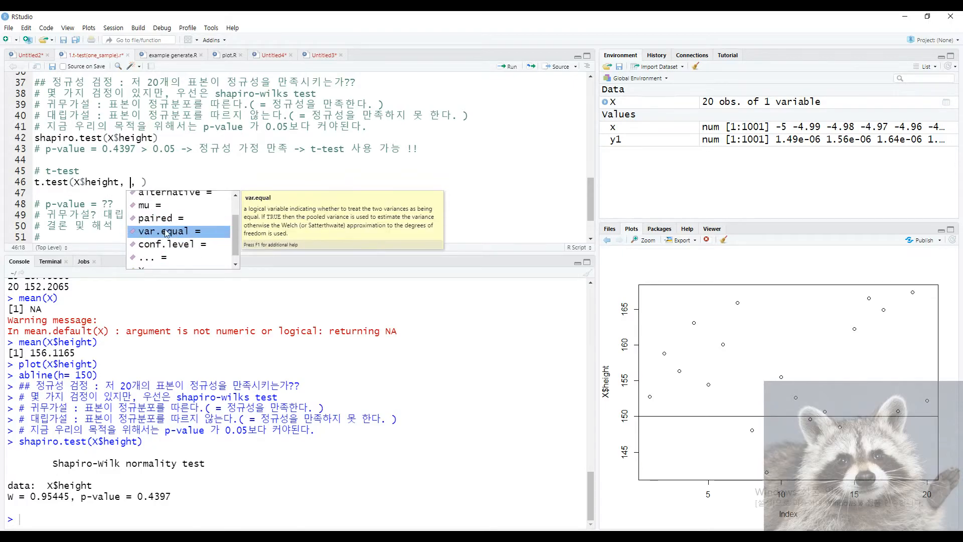
{"action": "scroll", "coordinate": [181, 236], "scroll_direction": "up", "scroll_amount": 1}
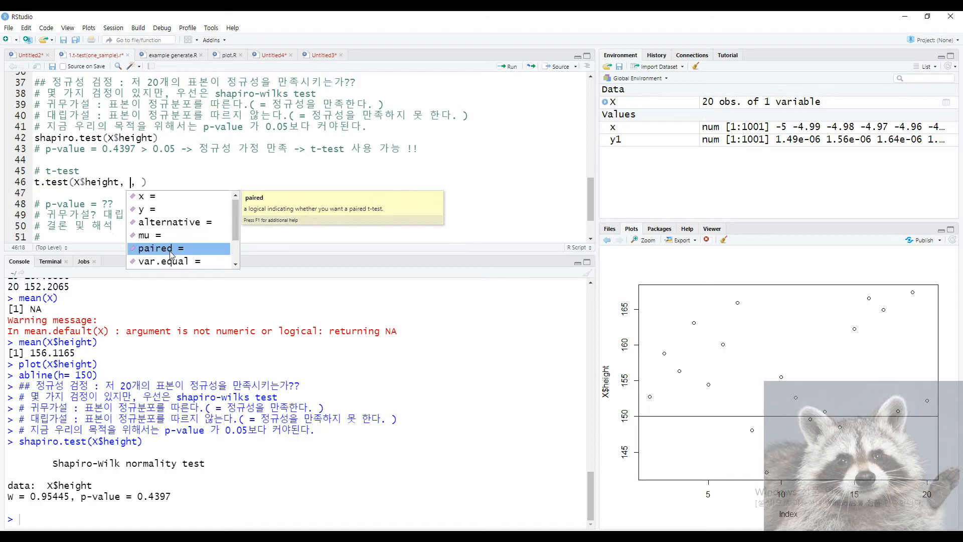
{"action": "left_click", "coordinate": [133, 184]}
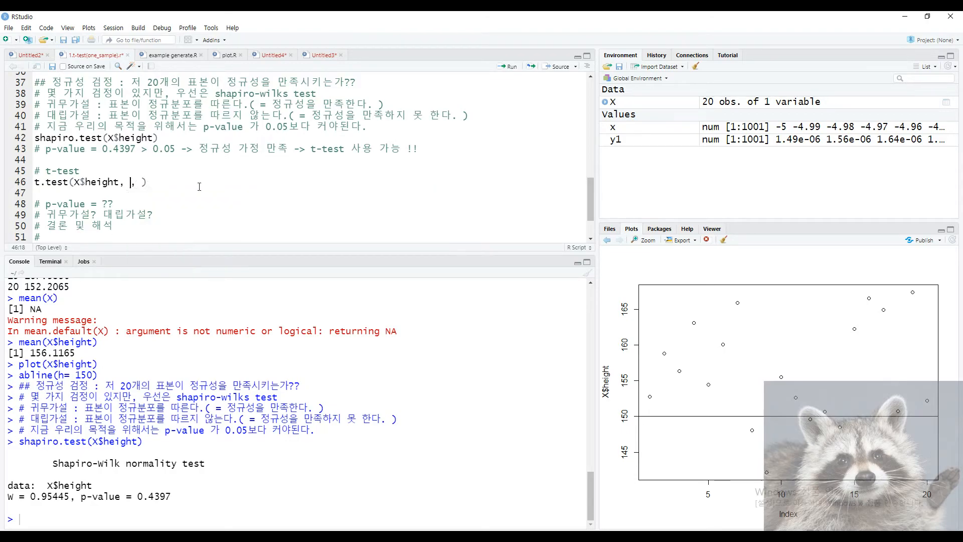
Retype the argument as t.test(X$height, mu = 150) and run the t-test.
{"action": "key", "text": "Delete"}
{"action": "type", "text": "mu -="}
{"action": "key", "text": "BackSpace"}
{"action": "key", "text": "BackSpace"}
{"action": "type", "text": "= 150"}
{"action": "key", "text": "BackSpace"}
{"action": "type", "text": ")"}
{"action": "key", "text": "ctrl+Return"}
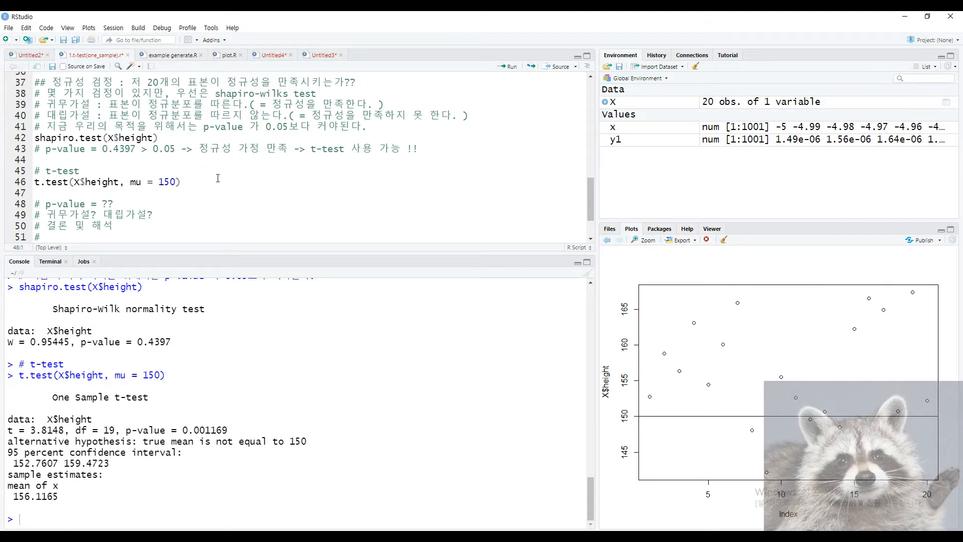
Point out the One Sample t-test heading, t = 3.8148, df = 19 and p-value in the output.
{"action": "left_click_drag", "start_coordinate": [52, 397], "coordinate": [161, 395]}
{"action": "left_click", "coordinate": [99, 420]}
{"action": "mouse_move", "coordinate": [9, 431]}
{"action": "left_mouse_down"}
{"action": "mouse_move", "coordinate": [95, 430]}
{"action": "mouse_move", "coordinate": [18, 431]}
{"action": "left_mouse_up"}
{"action": "left_click", "coordinate": [70, 347]}
{"action": "left_click", "coordinate": [68, 433]}
{"action": "left_click", "coordinate": [70, 348]}
{"action": "left_click_drag", "start_coordinate": [116, 430], "coordinate": [9, 430]}
{"action": "left_click", "coordinate": [152, 443]}
{"action": "left_click_drag", "start_coordinate": [125, 430], "coordinate": [227, 430]}
{"action": "left_click", "coordinate": [227, 431]}
Copy 0.001169 into line 48 so the comment reads '# p-value = 0.001169 < 0.05'.
{"action": "double_click", "coordinate": [195, 429]}
{"action": "key", "text": "ctrl+c"}
{"action": "left_click_drag", "start_coordinate": [84, 204], "coordinate": [114, 204]}
{"action": "key", "text": "ctrl+v"}
{"action": "type", "text": "="}
{"action": "left_click", "coordinate": [168, 207]}
{"action": "type", "text": "< 0.05"}
{"action": "left_click", "coordinate": [103, 213]}
Mark '귀무가설 : 기각' and '대립가설 : 채택' on separate comment lines.
{"action": "key", "text": "BackSpace"}
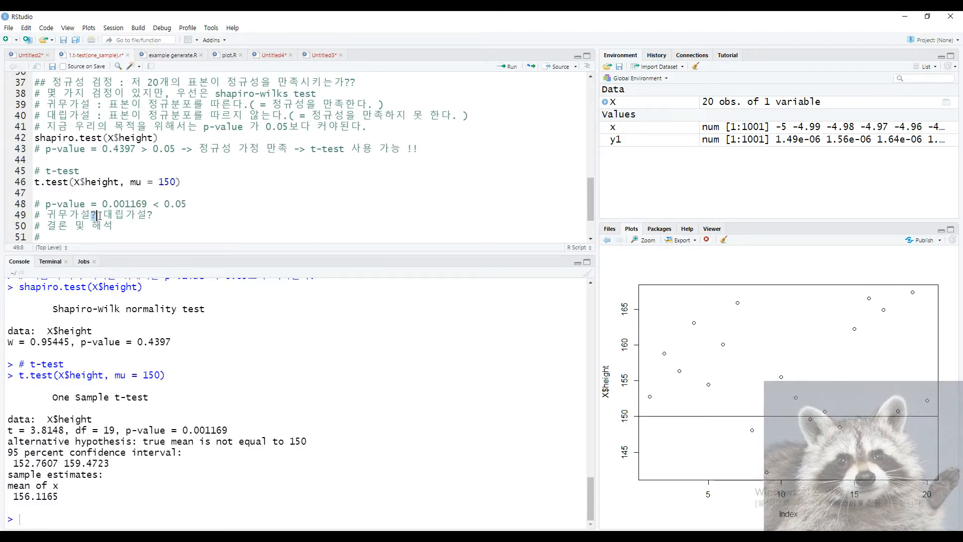
{"action": "type", "text": ": 기각,"}
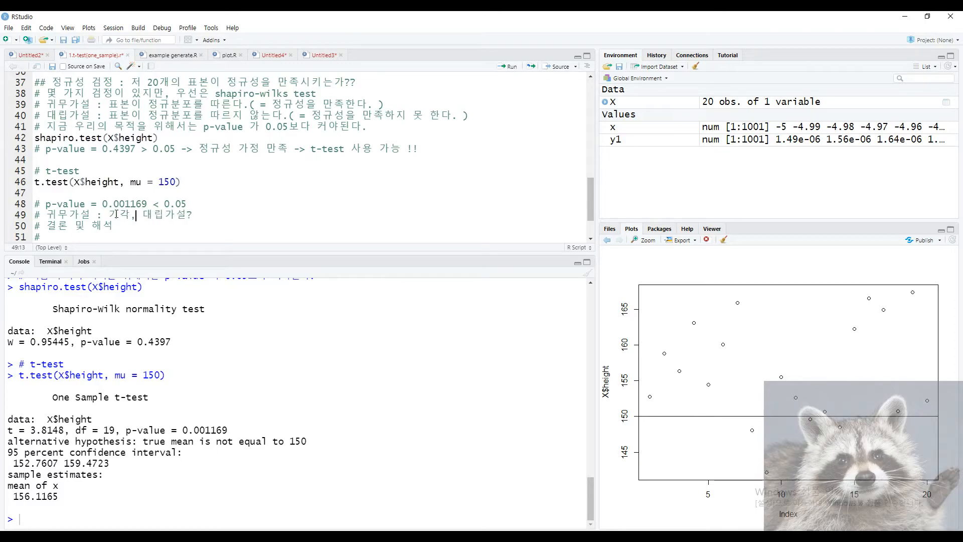
{"action": "key", "text": "Return"}
{"action": "type", "text": "#"}
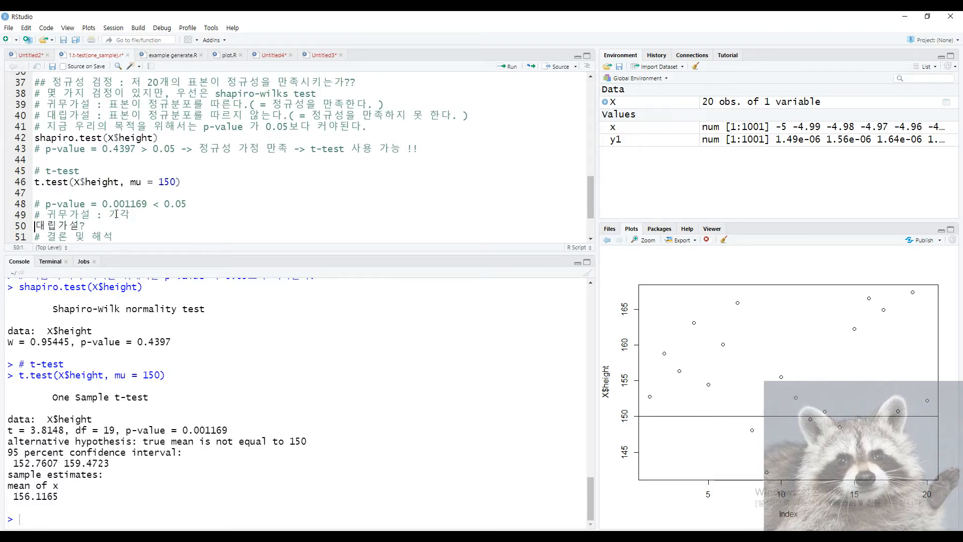
{"action": "key", "text": "End"}
{"action": "key", "text": "BackSpace"}
{"action": "type", "text": ": 채택"}
Append '=> 요즘 초1 평균키는 150이 아니다' to the alternative hypothesis line.
{"action": "scroll", "coordinate": [114, 220], "scroll_direction": "down", "scroll_amount": 1}
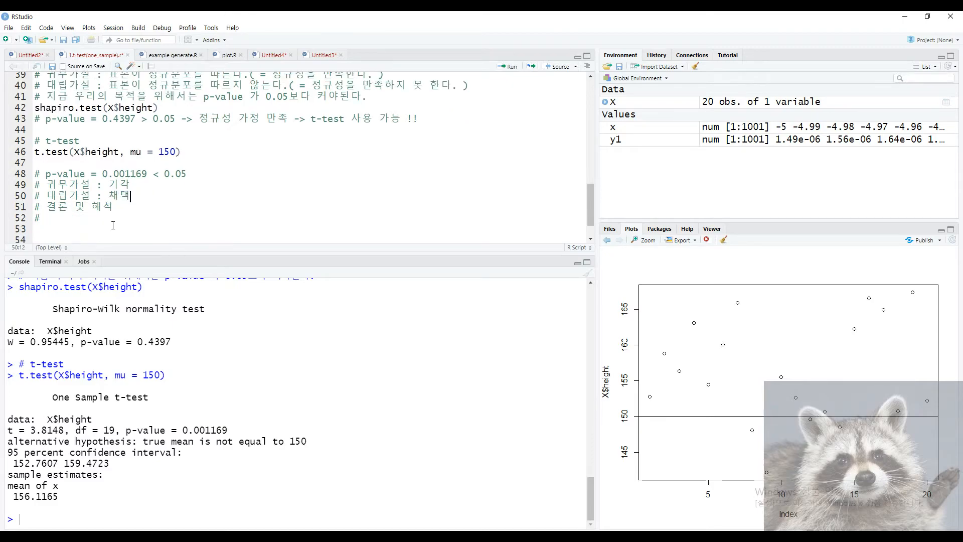
{"action": "left_click_drag", "start_coordinate": [125, 210], "coordinate": [45, 207]}
{"action": "left_click", "coordinate": [171, 195]}
{"action": "type", "text": "=>"}
{"action": "scroll", "coordinate": [171, 195], "scroll_direction": "up", "scroll_amount": 7}
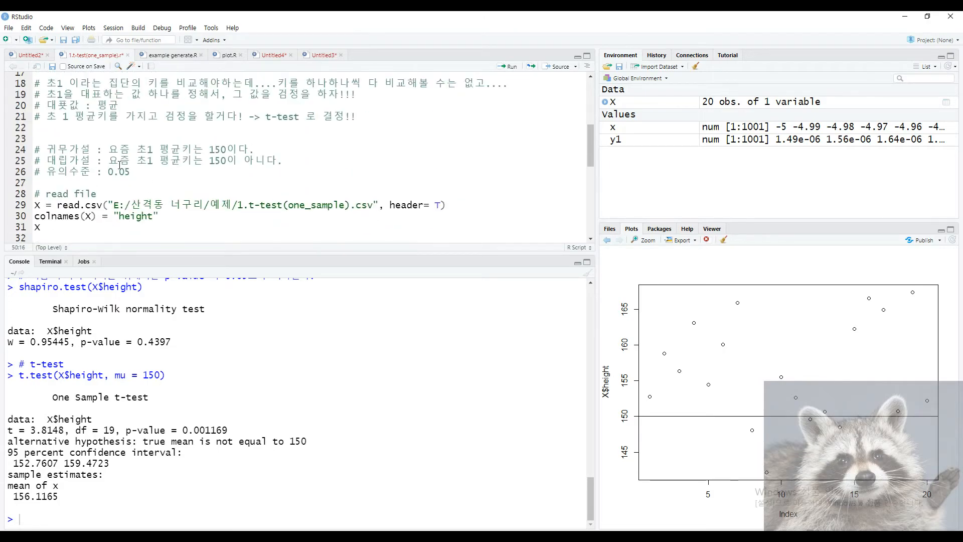
{"action": "left_click_drag", "start_coordinate": [121, 166], "coordinate": [283, 161]}
{"action": "scroll", "coordinate": [234, 209], "scroll_direction": "down", "scroll_amount": 7}
{"action": "scroll", "coordinate": [235, 209], "scroll_direction": "down", "scroll_amount": 1}
{"action": "left_click", "coordinate": [161, 158]}
{"action": "key", "text": "ctrl+v"}
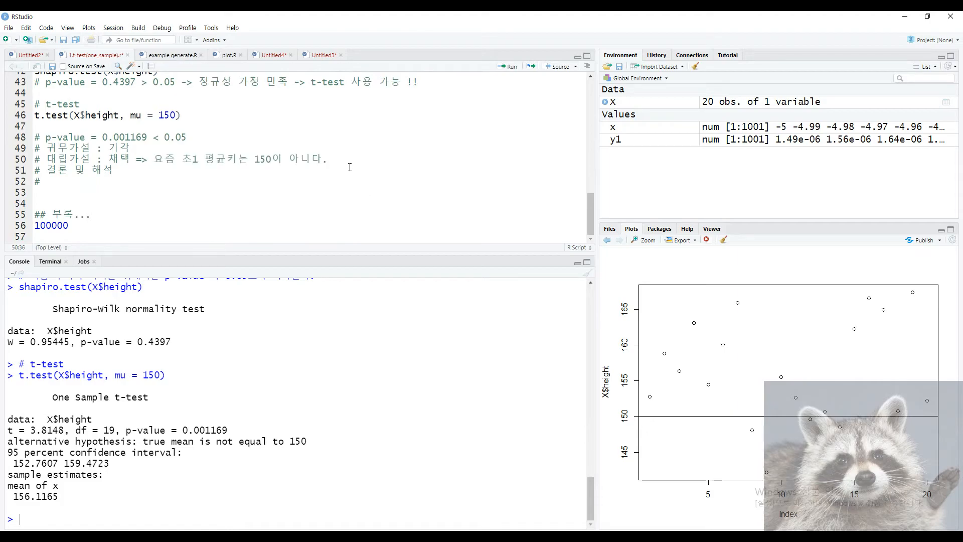
{"action": "key", "text": "BackSpace"}
Insert a blank line above '결론 및 해석', comparing the sample mean 156.1165 with the hypothesis.
{"action": "left_click", "coordinate": [172, 170]}
{"action": "key", "text": "Home"}
{"action": "key", "text": "Return"}
{"action": "key", "text": "Down"}
{"action": "key", "text": "Down"}
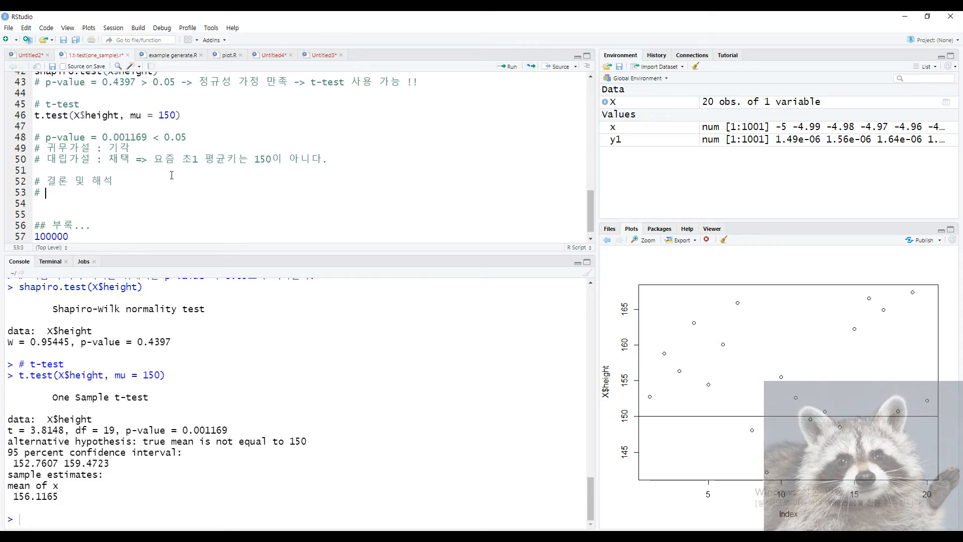
{"action": "left_click_drag", "start_coordinate": [14, 498], "coordinate": [64, 498]}
{"action": "left_click", "coordinate": [66, 498]}
{"action": "left_click_drag", "start_coordinate": [50, 159], "coordinate": [79, 159]}
{"action": "left_click_drag", "start_coordinate": [153, 159], "coordinate": [328, 159]}
{"action": "left_click", "coordinate": [118, 202]}
{"action": "left_click_drag", "start_coordinate": [19, 496], "coordinate": [65, 497]}
{"action": "left_click", "coordinate": [69, 497]}
Write the conclusion comment '요즘 초1의 평균 키는 150보다 크다.'.
{"action": "left_click", "coordinate": [99, 194]}
{"action": "type", "text": "요즘 "}
{"action": "type", "text": "초1"}
{"action": "type", "text": "의 평균 ㅋ"}
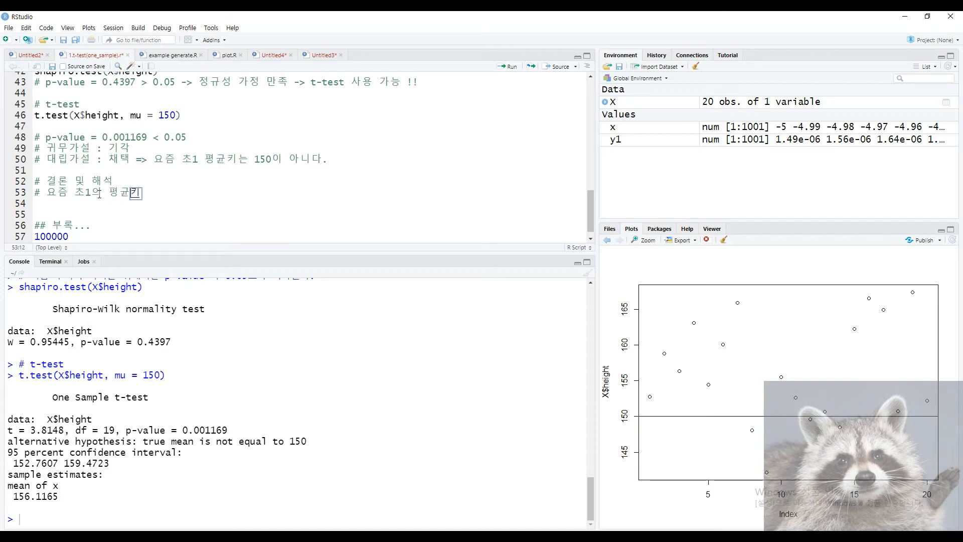
{"action": "type", "text": "ㅣ는 150보다 큳"}
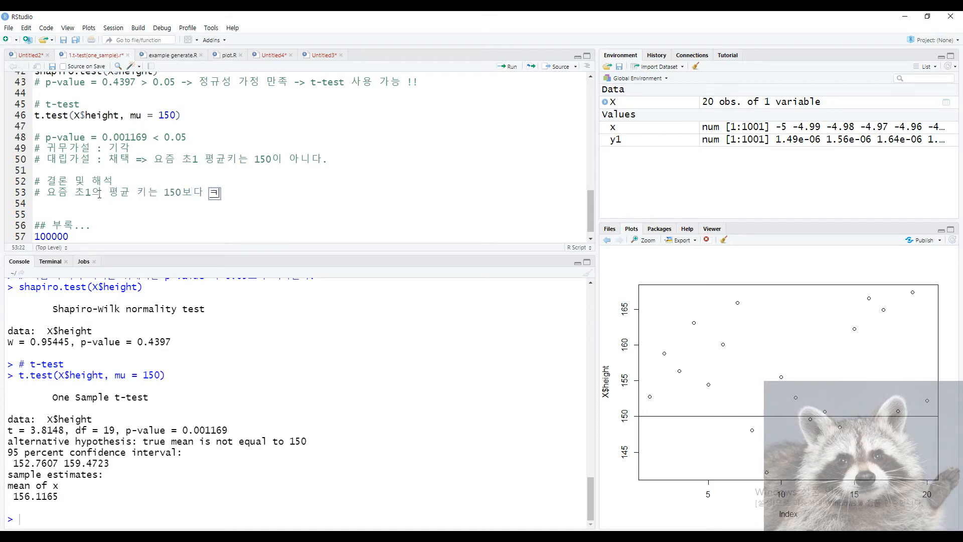
{"action": "type", "text": "ㅏ."}
{"action": "left_click_drag", "start_coordinate": [48, 192], "coordinate": [268, 201]}
{"action": "left_click", "coordinate": [181, 213]}
{"action": "scroll", "coordinate": [109, 230], "scroll_direction": "down", "scroll_amount": 1}
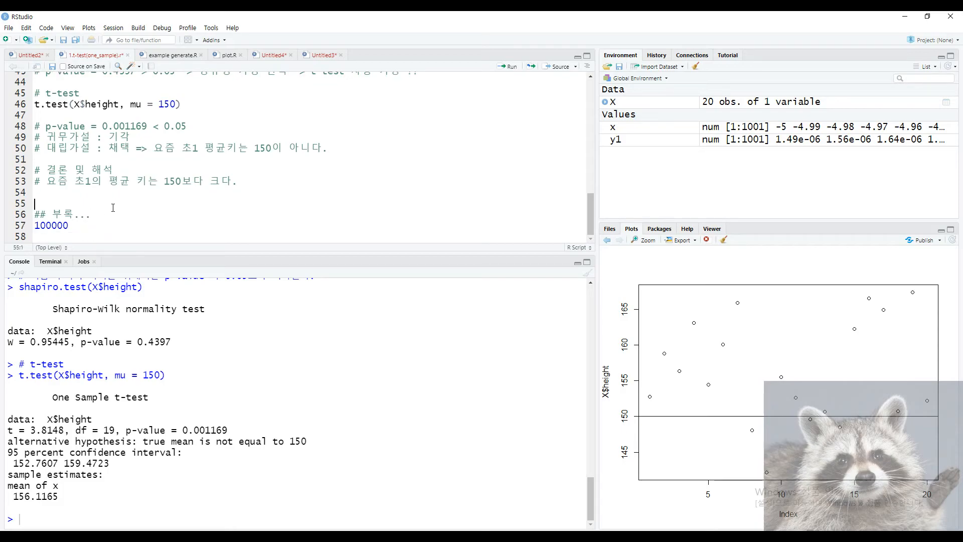
Run the 100000 appendix line and inspect its 1e+05 result in the console.
{"action": "key", "text": "BackSpace"}
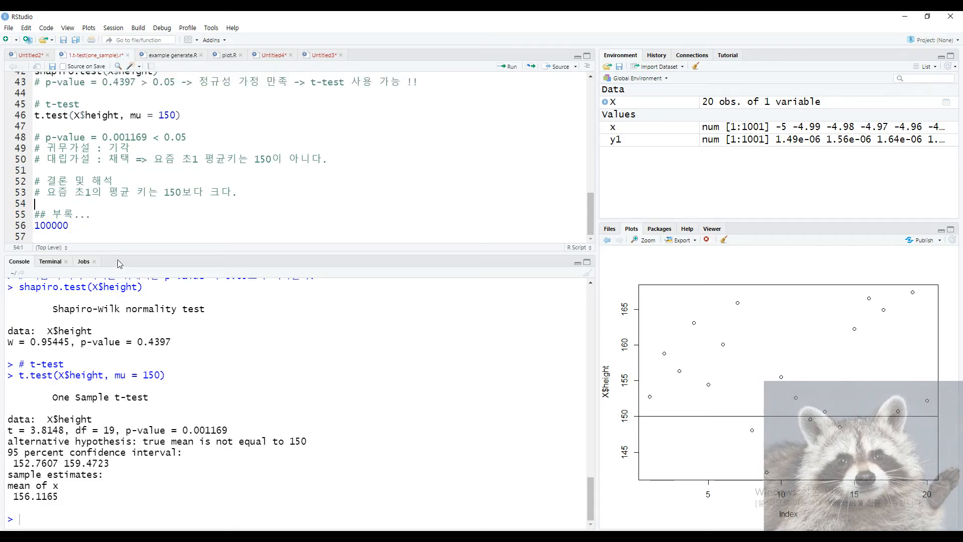
{"action": "left_click", "coordinate": [117, 225]}
{"action": "key", "text": "ctrl+Return"}
{"action": "mouse_move", "coordinate": [36, 507]}
{"action": "left_mouse_down"}
{"action": "mouse_move", "coordinate": [69, 510]}
{"action": "mouse_move", "coordinate": [36, 508]}
{"action": "left_mouse_up"}
{"action": "left_click", "coordinate": [69, 510]}
{"action": "left_click", "coordinate": [69, 512]}
{"action": "left_click", "coordinate": [66, 509]}
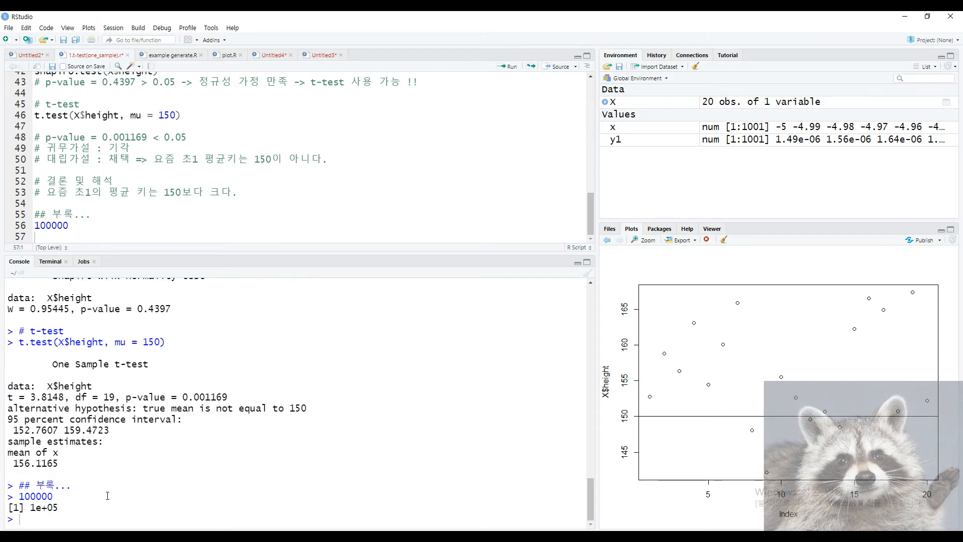
Rerun the t-test with mu = 0 and paste its 2.2e-16 p-value below 100000.
{"action": "left_click", "coordinate": [174, 116]}
{"action": "key", "text": "BackSpace"}
{"action": "key", "text": "BackSpace"}
{"action": "key", "text": "BackSpace"}
{"action": "type", "text": "0"}
{"action": "key", "text": "ctrl+Return"}
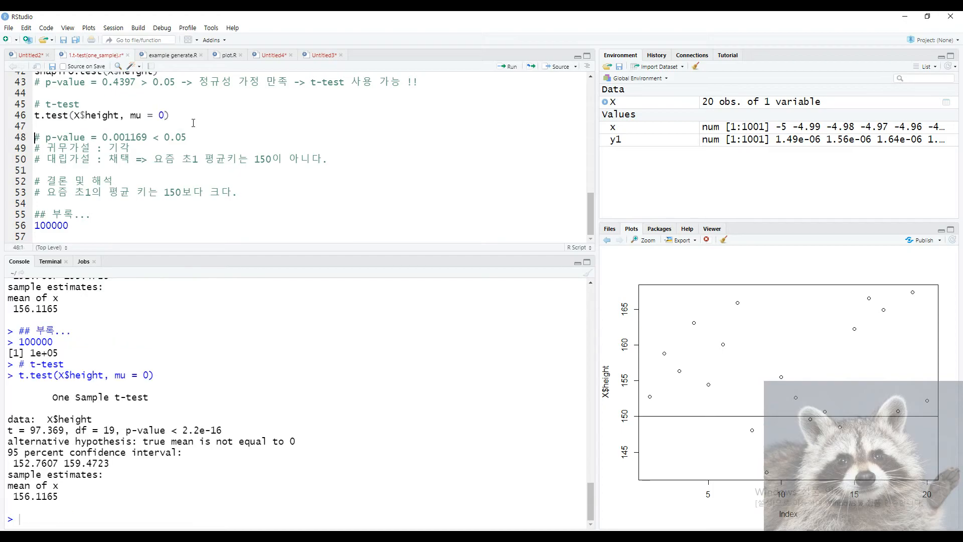
{"action": "double_click", "coordinate": [191, 431]}
{"action": "left_click", "coordinate": [104, 225]}
{"action": "key", "text": "ctrl+v"}
Restore mu to 150 in the t-test call and add a blank line below the appendix.
{"action": "left_click", "coordinate": [159, 115]}
{"action": "type", "text": "15"}
{"action": "left_click", "coordinate": [93, 236]}
{"action": "key", "text": "Return"}
{"action": "key", "text": "Return"}
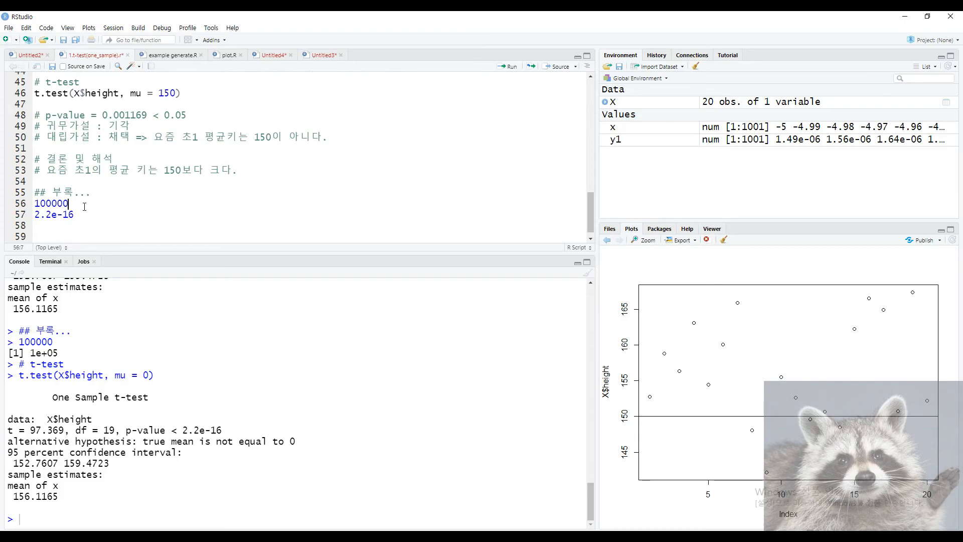
Rerun the 100000 line and add a 1e+5 line beneath it.
{"action": "key", "text": "ctrl+Return"}
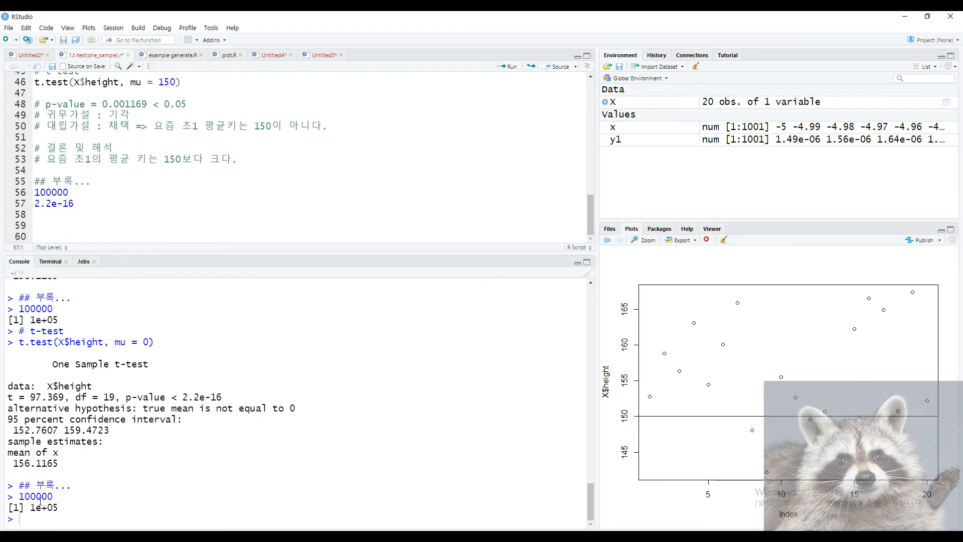
{"action": "left_click_drag", "start_coordinate": [19, 496], "coordinate": [54, 496]}
{"action": "left_click", "coordinate": [106, 192]}
{"action": "key", "text": "Return"}
{"action": "type", "text": "1e+5"}
{"action": "key", "text": "Up"}
{"action": "key", "text": "Return"}
Add practice lines 1e-5 and 1 / 100000 to the appendix.
{"action": "type", "text": "1e-5"}
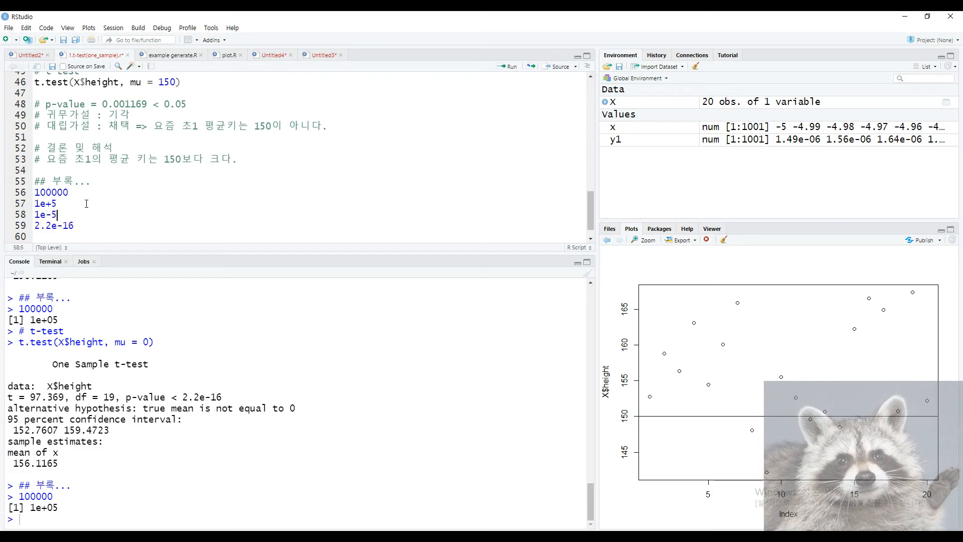
{"action": "key", "text": "Return"}
{"action": "type", "text": "1 /"}
{"action": "key", "text": "BackSpace"}
{"action": "key", "text": "BackSpace"}
{"action": "type", "text": "/ 100000"}
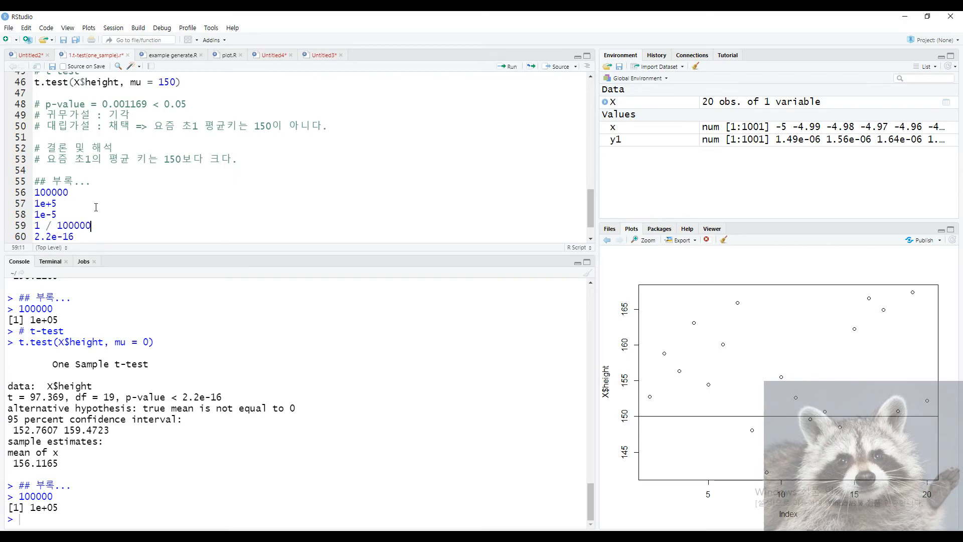
{"action": "left_click_drag", "start_coordinate": [92, 225], "coordinate": [57, 225]}
{"action": "left_click", "coordinate": [90, 237]}
{"action": "key", "text": "Return"}
{"action": "type", "text": "2.2 / 10^16"}
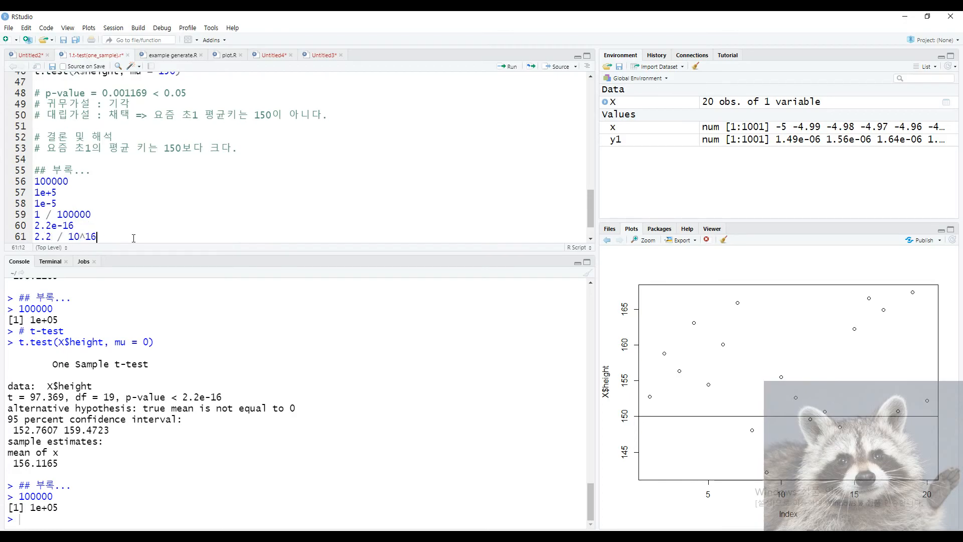
{"action": "left_click_drag", "start_coordinate": [79, 237], "coordinate": [115, 242]}
{"action": "type", "text": "00000000000000000"}
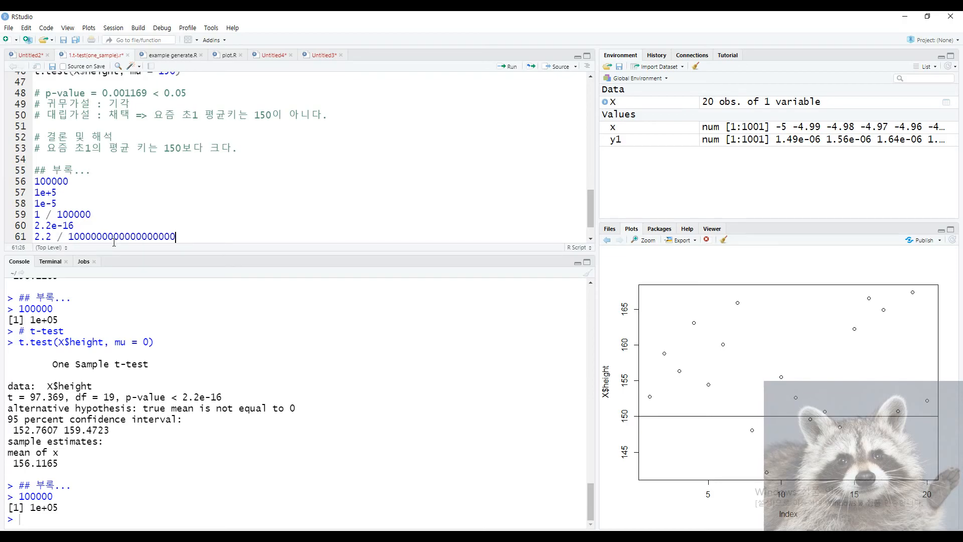
{"action": "triple_click", "coordinate": [206, 237]}
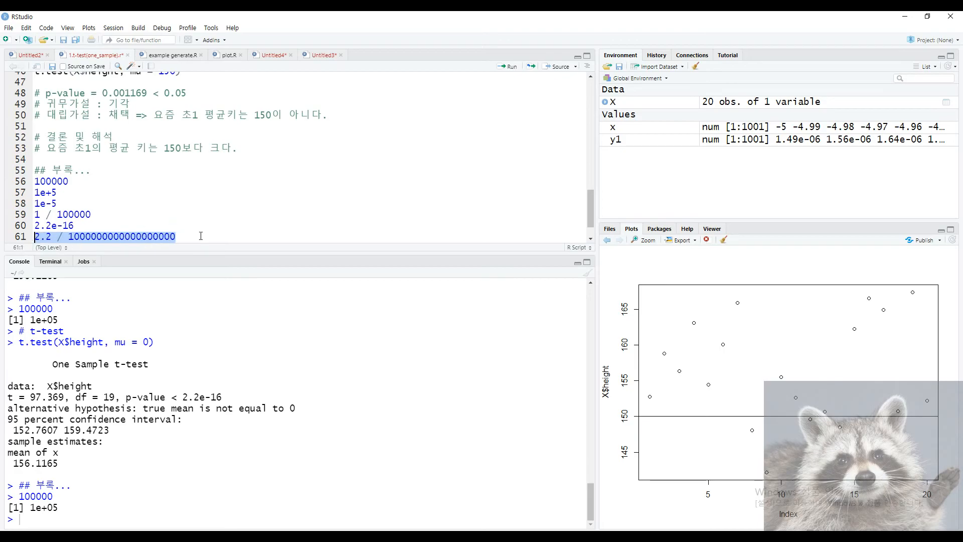
{"action": "left_click", "coordinate": [212, 234]}
{"action": "key", "text": "Home"}
{"action": "type", "text": "0.05"}
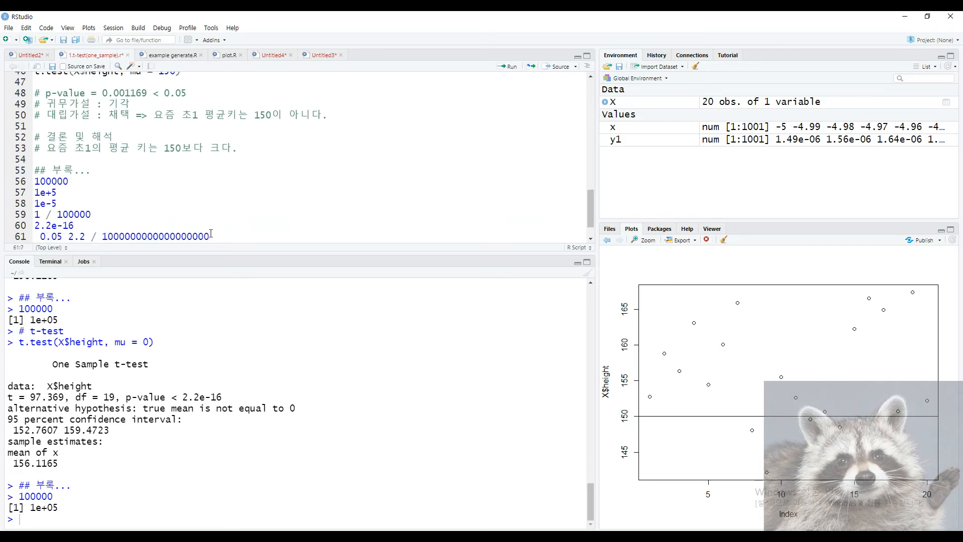
Compare with the p-value < 2.2e-16 output, then delete the practice notation lines.
{"action": "left_click_drag", "start_coordinate": [179, 397], "coordinate": [223, 397]}
{"action": "left_click", "coordinate": [201, 392]}
{"action": "mouse_move", "coordinate": [126, 397]}
{"action": "left_mouse_down"}
{"action": "mouse_move", "coordinate": [223, 397]}
{"action": "mouse_move", "coordinate": [126, 408]}
{"action": "mouse_move", "coordinate": [126, 397]}
{"action": "left_mouse_up"}
{"action": "left_click", "coordinate": [241, 402]}
{"action": "left_click", "coordinate": [149, 421]}
{"action": "left_click_drag", "start_coordinate": [209, 236], "coordinate": [20, 206]}
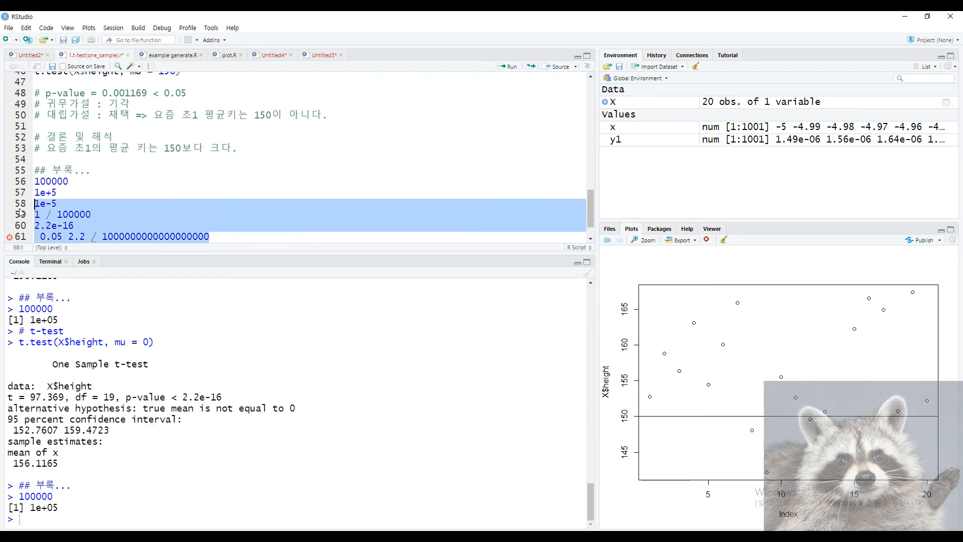
{"action": "left_click_drag", "start_coordinate": [223, 397], "coordinate": [126, 397]}
{"action": "left_click", "coordinate": [162, 408]}
{"action": "scroll", "coordinate": [229, 237], "scroll_direction": "down", "scroll_amount": 1}
{"action": "left_click_drag", "start_coordinate": [242, 213], "coordinate": [61, 160]}
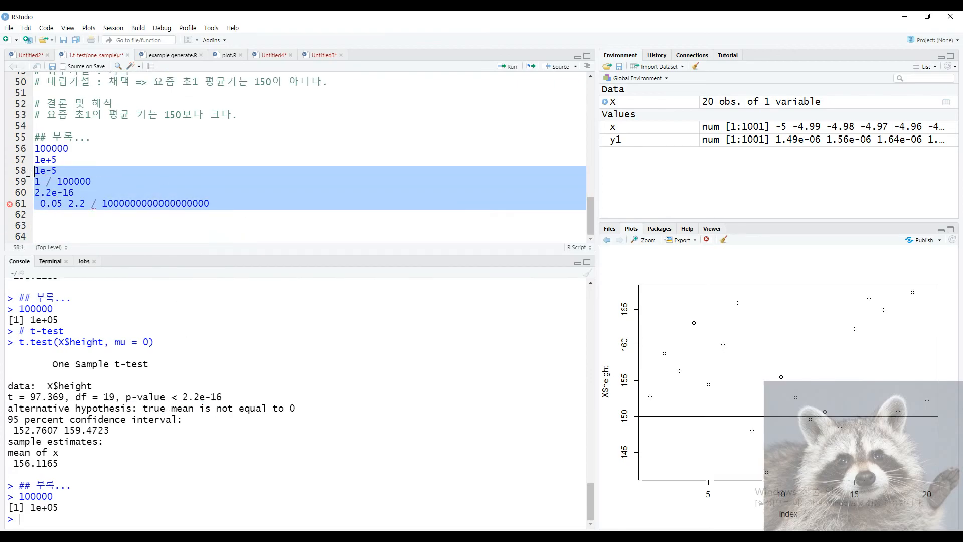
{"action": "key", "text": "BackSpace"}
{"action": "key", "text": "shift+Home"}
Delete the remaining appendix and write the comment '# one-sample t-test in r'.
{"action": "key", "text": "BackSpace"}
{"action": "key", "text": "BackSpace"}
{"action": "key", "text": "BackSpace"}
{"action": "key", "text": "BackSpace"}
{"action": "key", "text": "BackSpace"}
{"action": "key", "text": "BackSpace"}
{"action": "key", "text": "BackSpace"}
{"action": "key", "text": "BackSpace"}
{"action": "key", "text": "BackSpace"}
{"action": "key", "text": "BackSpace"}
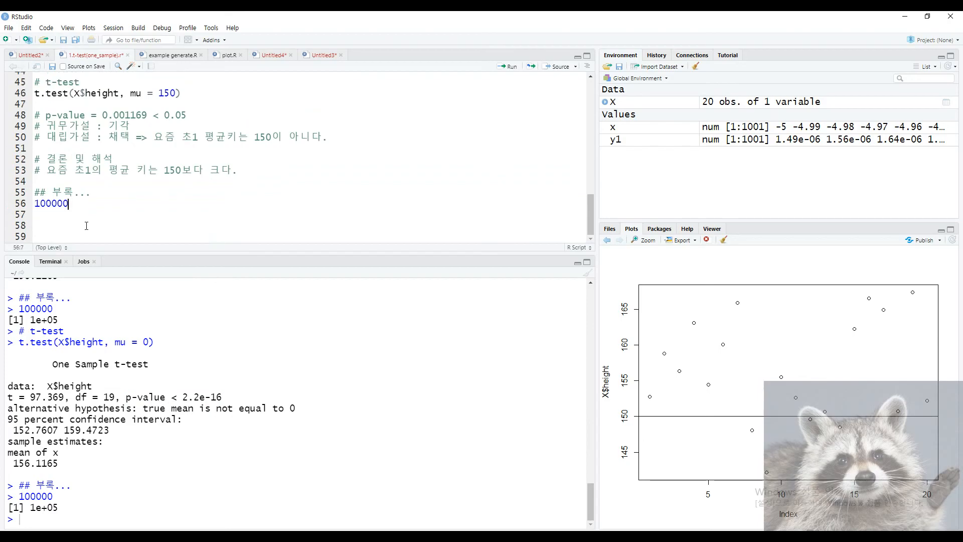
{"action": "key", "text": "BackSpace"}
{"action": "key", "text": "BackSpace"}
{"action": "key", "text": "BackSpace"}
{"action": "key", "text": "BackSpace"}
{"action": "key", "text": "BackSpace"}
{"action": "key", "text": "BackSpace"}
{"action": "key", "text": "BackSpace"}
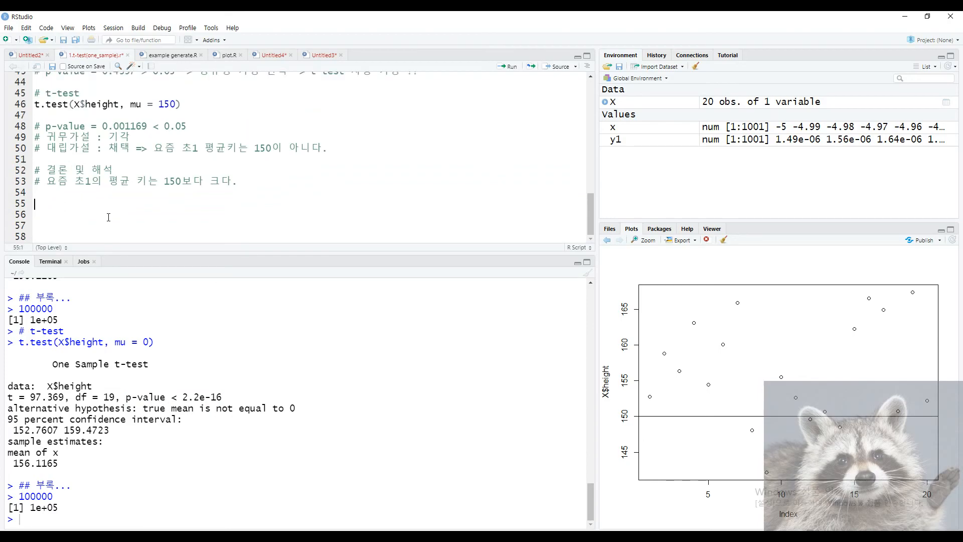
{"action": "type", "text": "# one"}
{"action": "key", "text": "BackSpace"}
{"action": "type", "text": "-sample t-t"}
{"action": "type", "text": "est in r"}
{"action": "left_click_drag", "start_coordinate": [170, 203], "coordinate": [19, 201]}
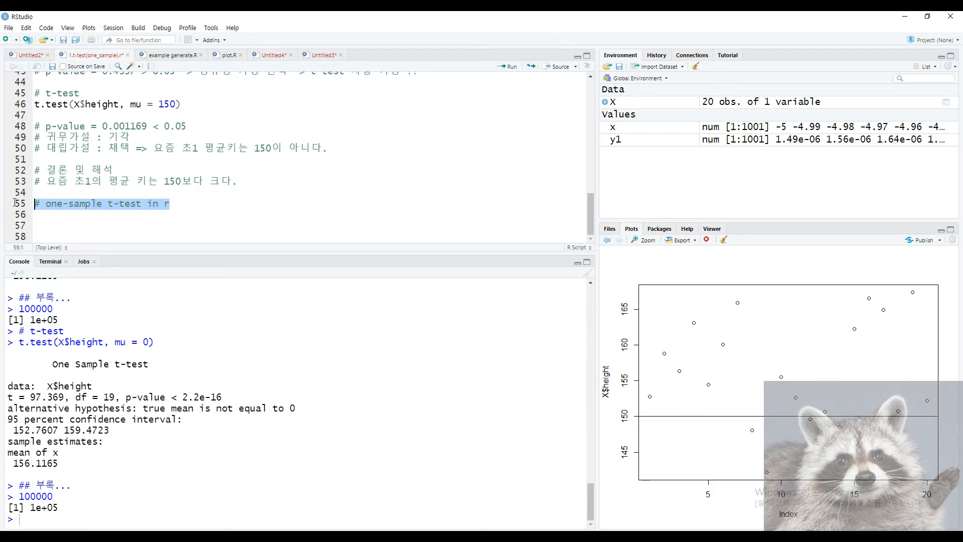
{"action": "left_click", "coordinate": [192, 207]}
Add the comment '# spss, sas 블로그 업데이트할 예정', check the time, and stop recording.
{"action": "key", "text": "Return"}
{"action": "type", "text": "# spss, sa"}
{"action": "type", "text": "s 블로그 업데잍"}
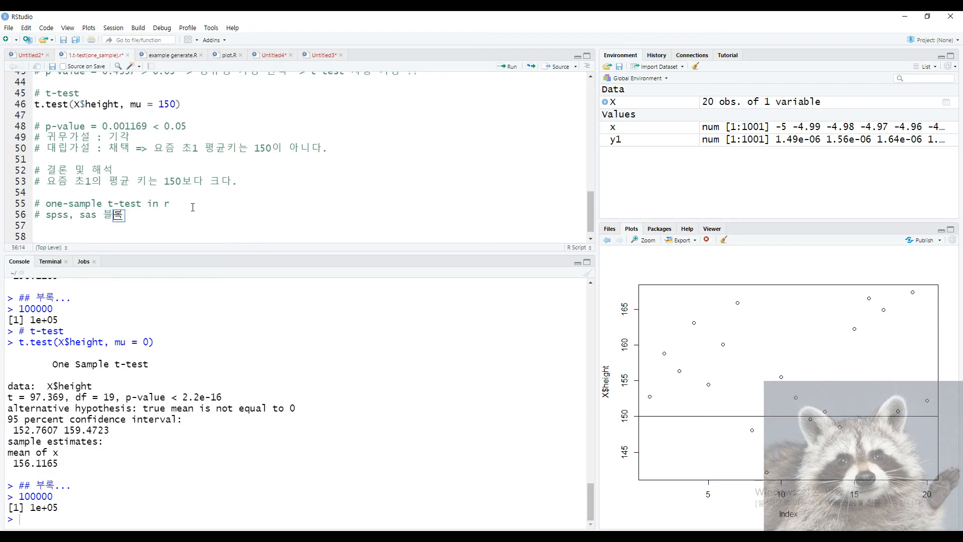
{"action": "type", "text": "트할 예정"}
{"action": "key", "text": "Return"}
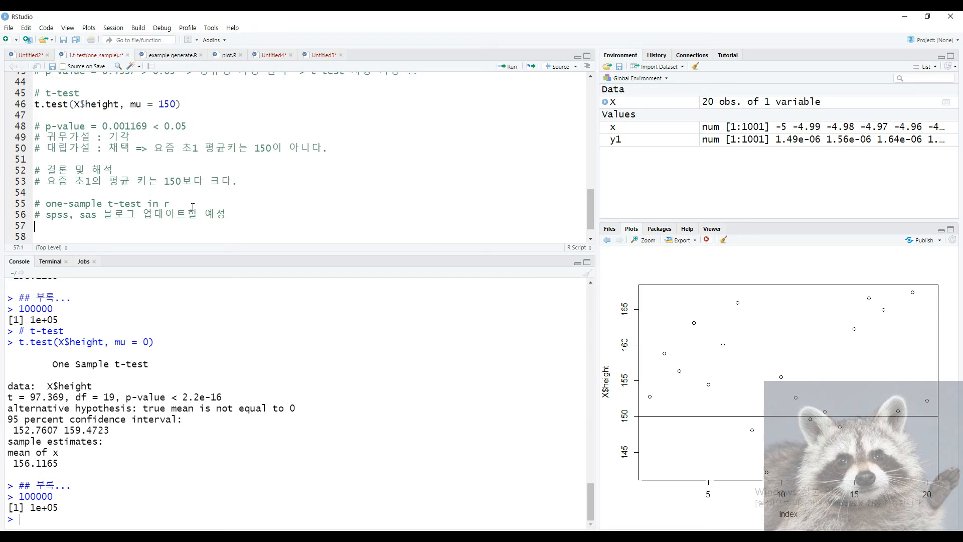
{"action": "left_click", "coordinate": [917, 536]}
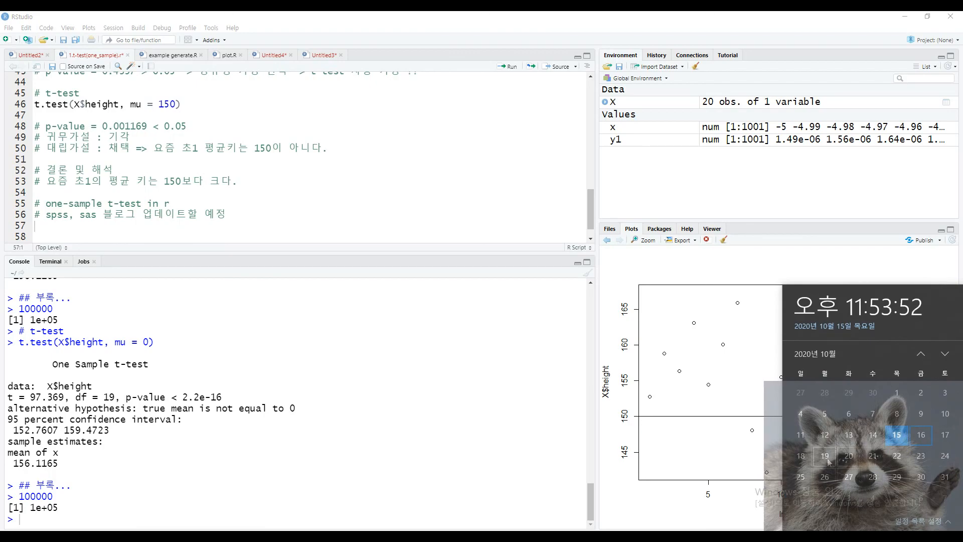
{"action": "left_click", "coordinate": [334, 237]}
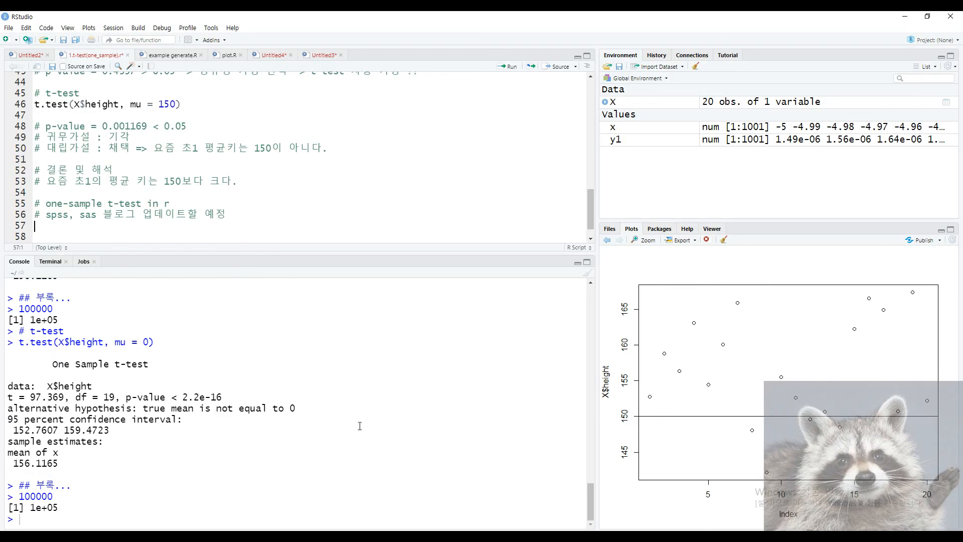
{"action": "left_click", "coordinate": [406, 492]}
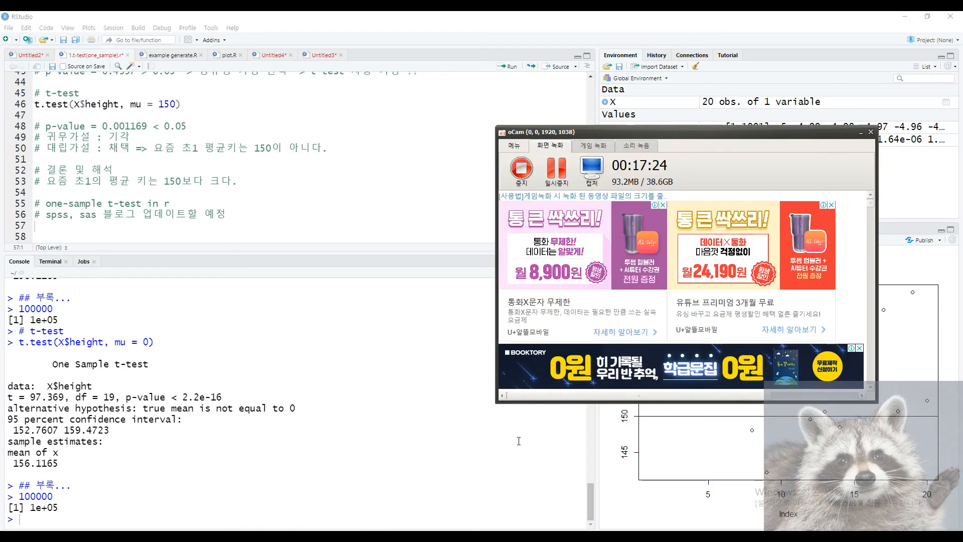